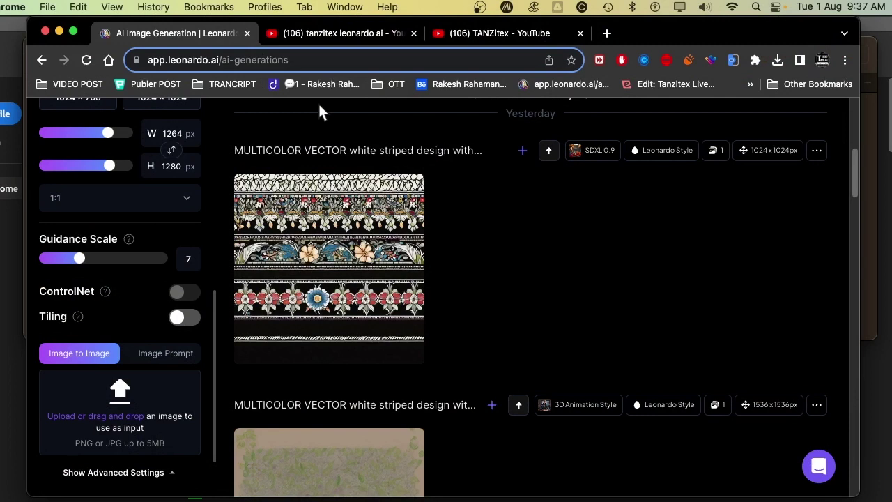
Switch to the 'tanzitex leonardo ai' YouTube search results tab
click(357, 31)
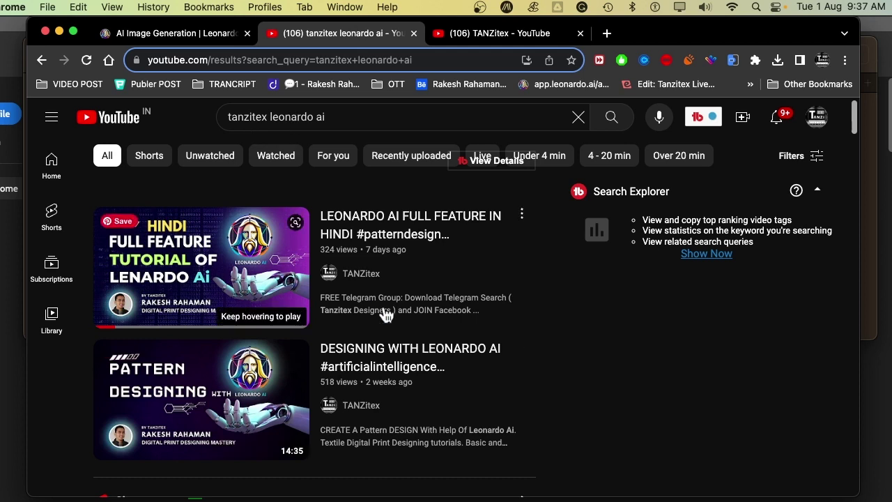
Glance over the two tanzitex tutorials, then return to the Leonardo.Ai generations tab
mouse_move(323, 398)
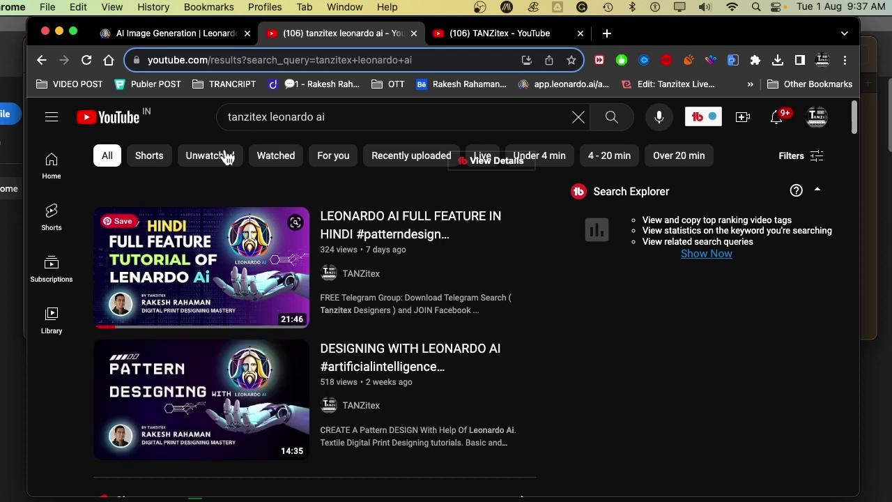
click(197, 37)
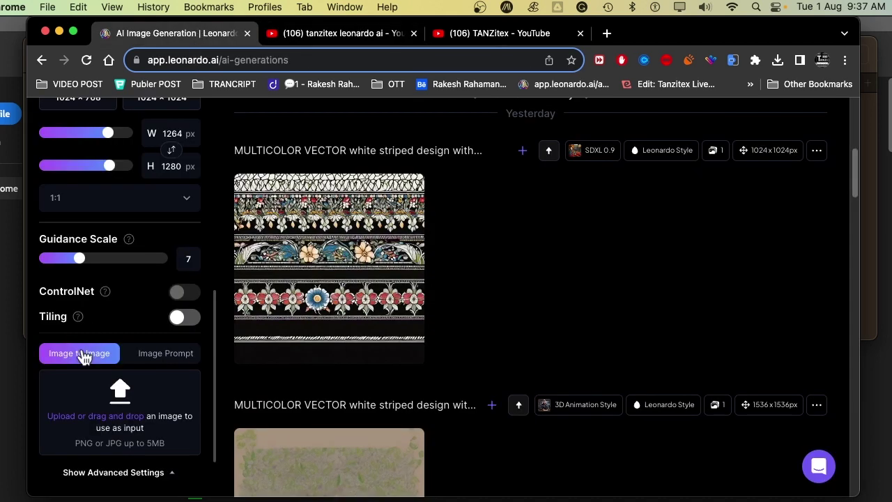
scroll(84, 356, up, 10)
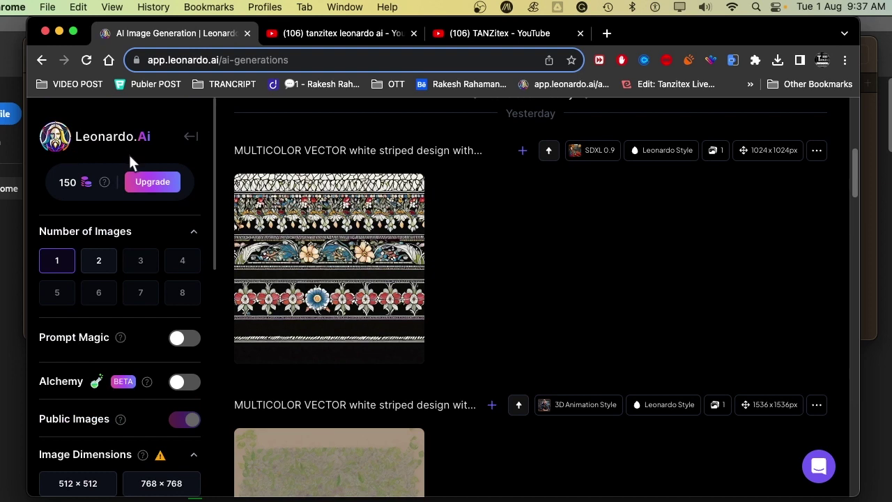
scroll(156, 362, down, 2)
scroll(132, 365, down, 10)
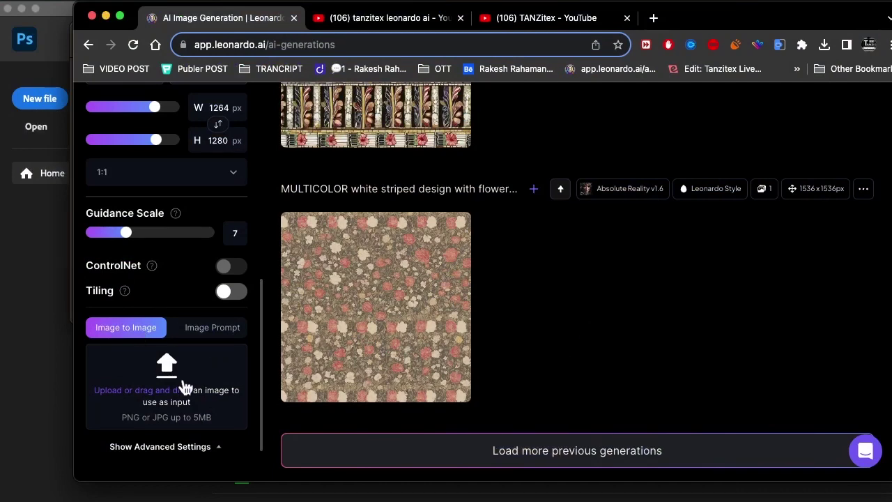
Browse down through the older Leonardo.Ai generations
scroll(581, 379, down, 5)
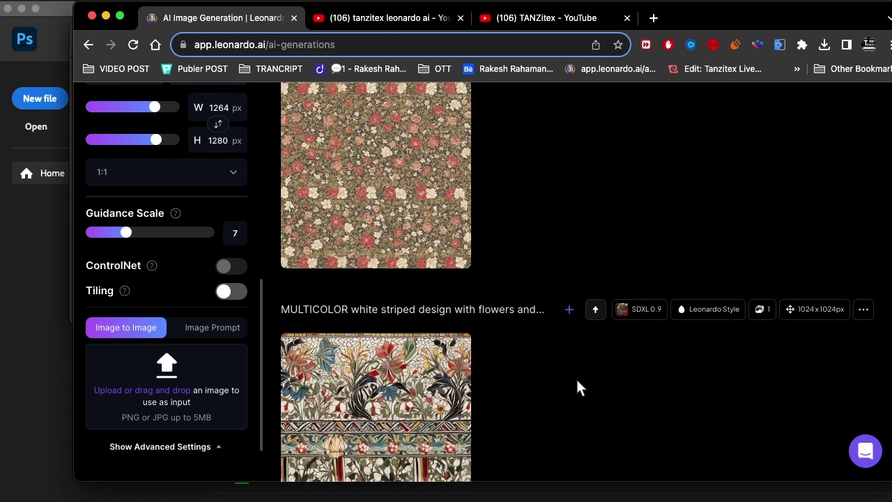
mouse_move(314, 370)
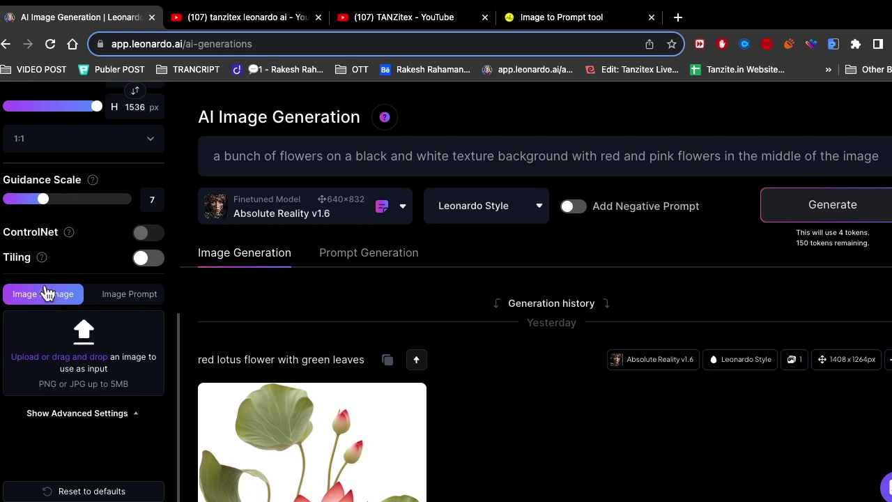
scroll(100, 276, up, 10)
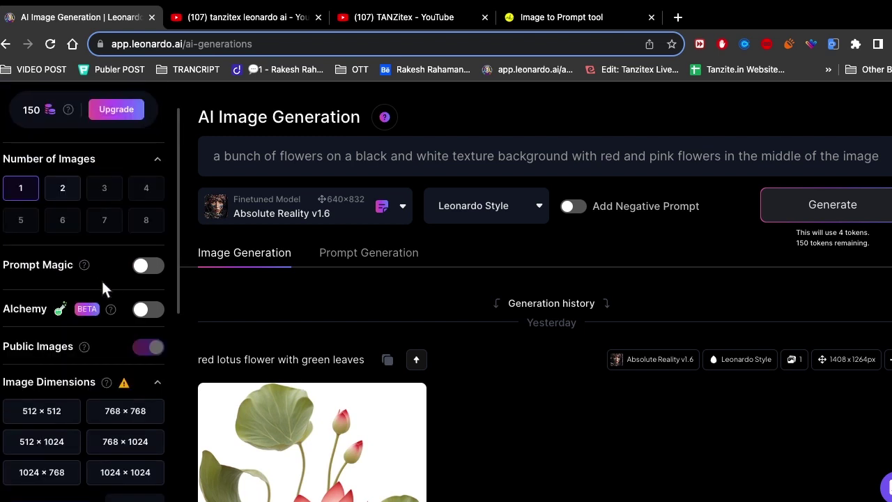
scroll(99, 278, down, 10)
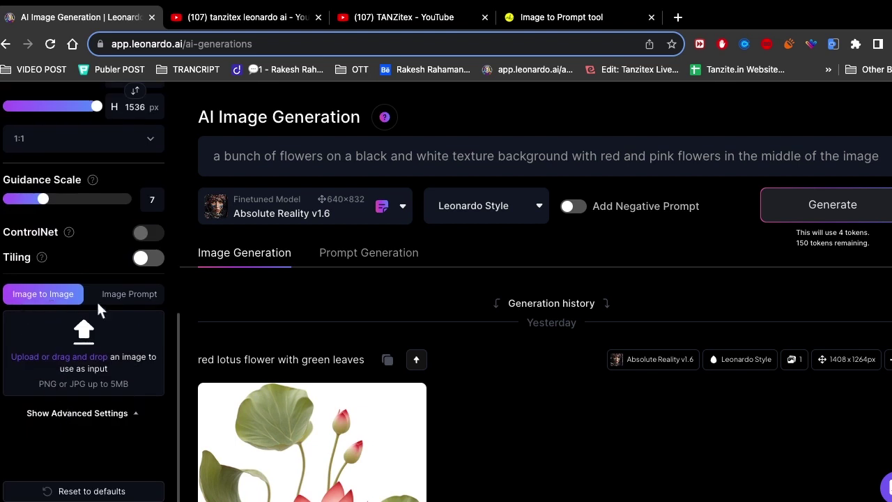
scroll(77, 305, up, 10)
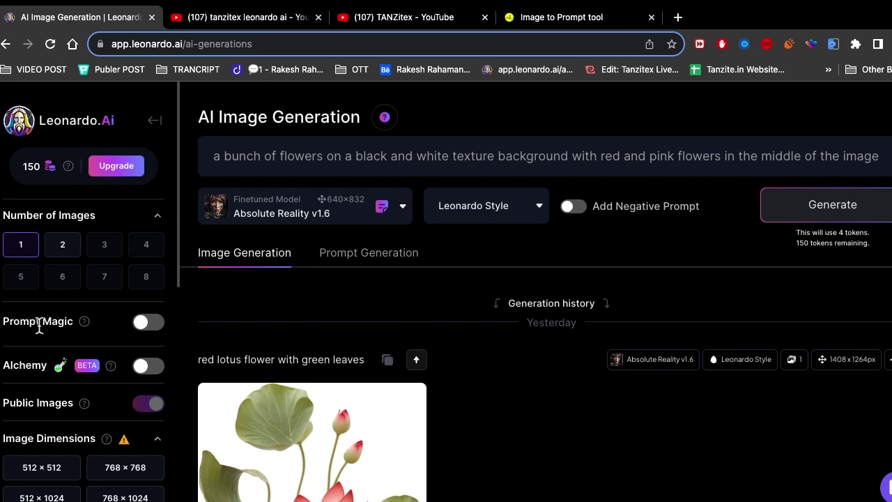
click(150, 326)
scroll(150, 328, down, 10)
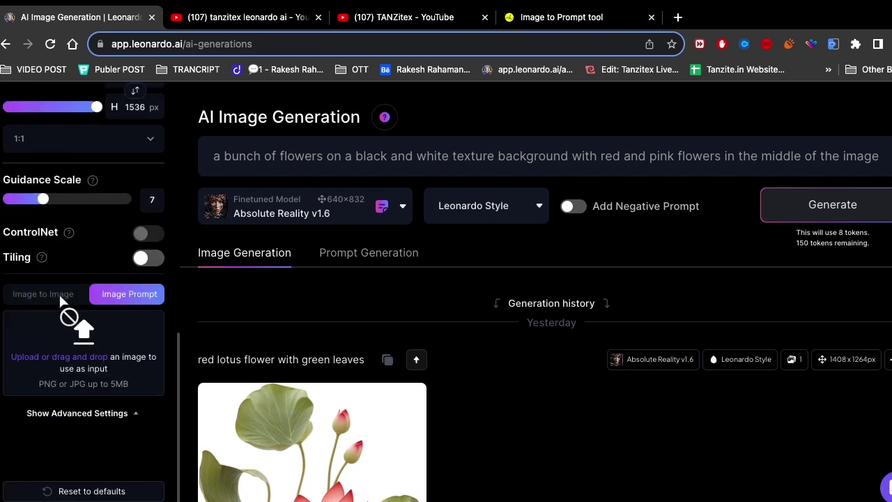
scroll(95, 303, up, 8)
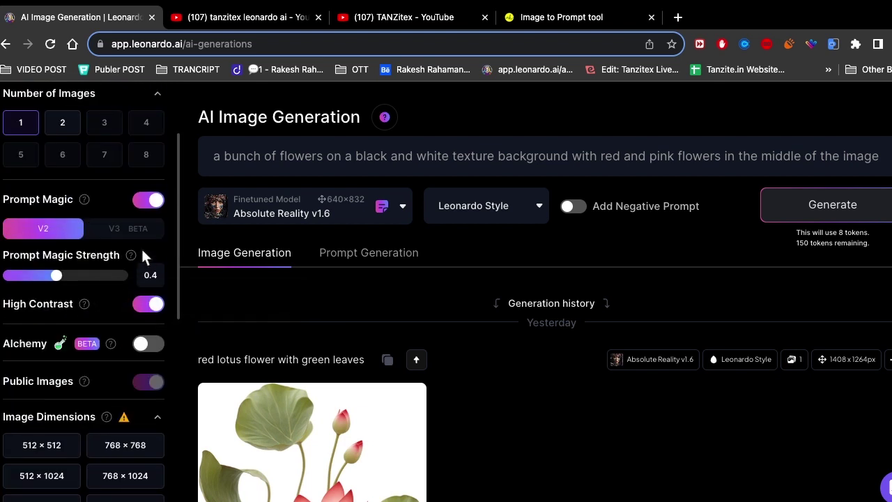
click(154, 215)
scroll(115, 333, down, 5)
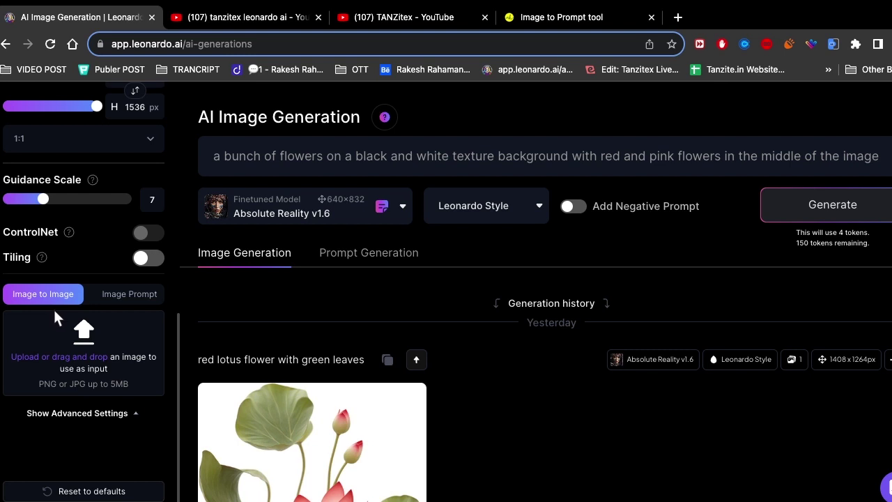
Cancel the Leonardo upload file picker and bring up the ALLover pattern folder in Finder
click(83, 357)
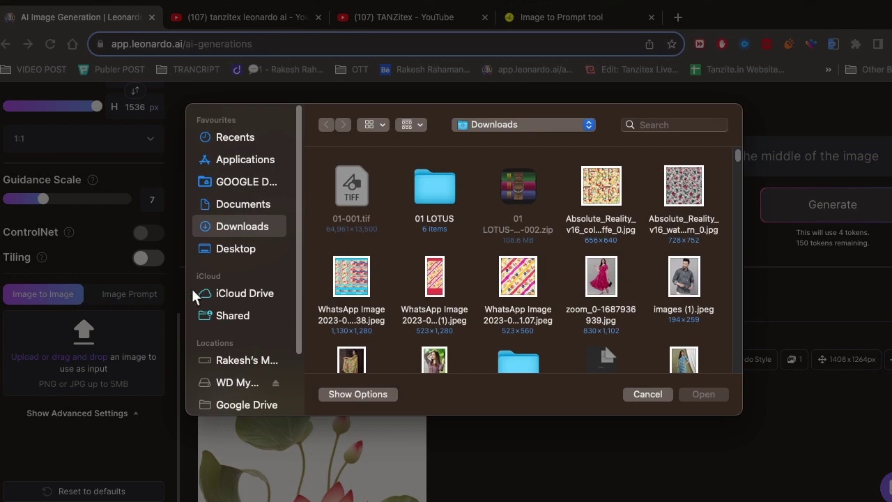
click(648, 395)
key(super+Tab)
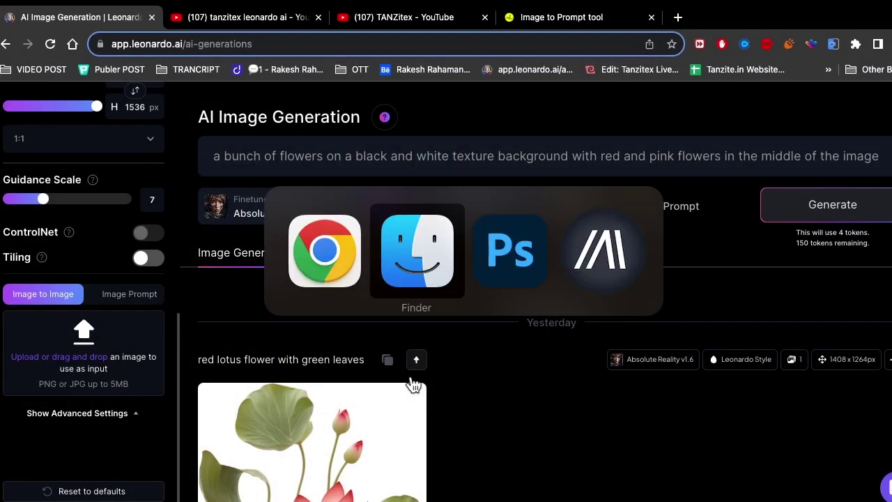
click(488, 272)
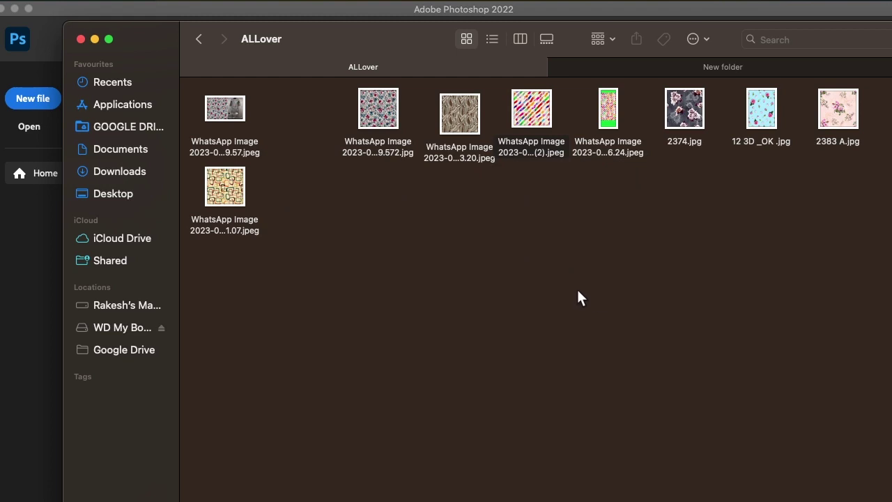
Preview the cream retro-squares WhatsApp image large in Gallery view, then return to Chrome
click(239, 198)
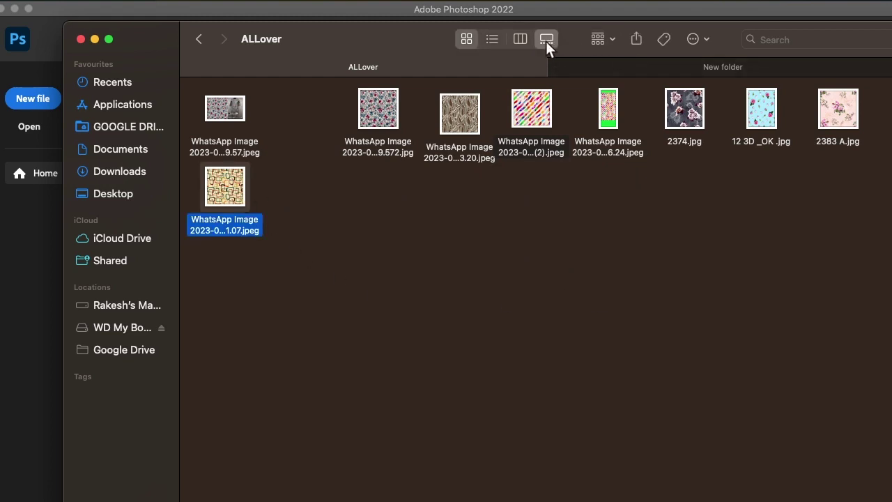
click(545, 40)
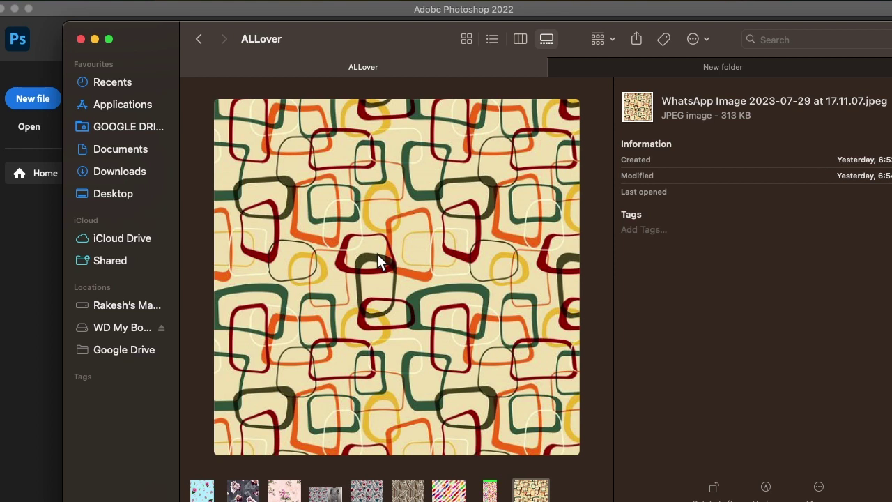
key(super+Tab)
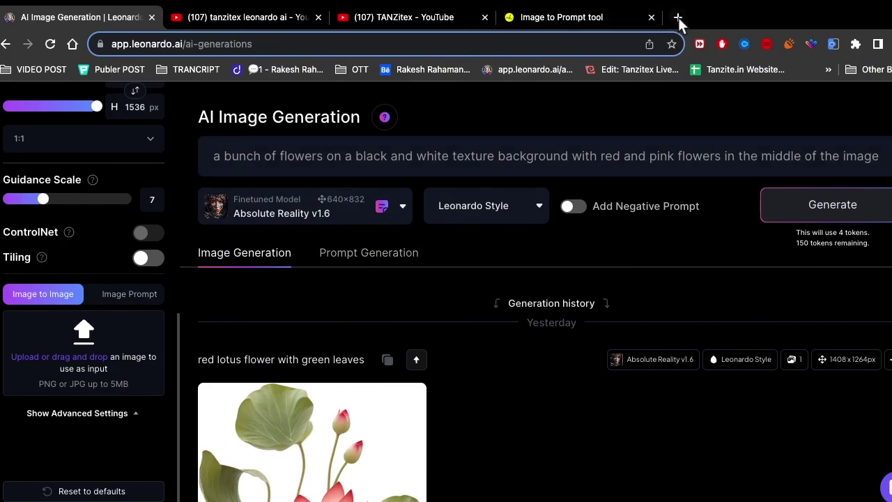
Load Yandex Images in a new tab via 'yandex', then return to the Finder preview
click(678, 18)
click(541, 44)
text(yandex)
key(Return)
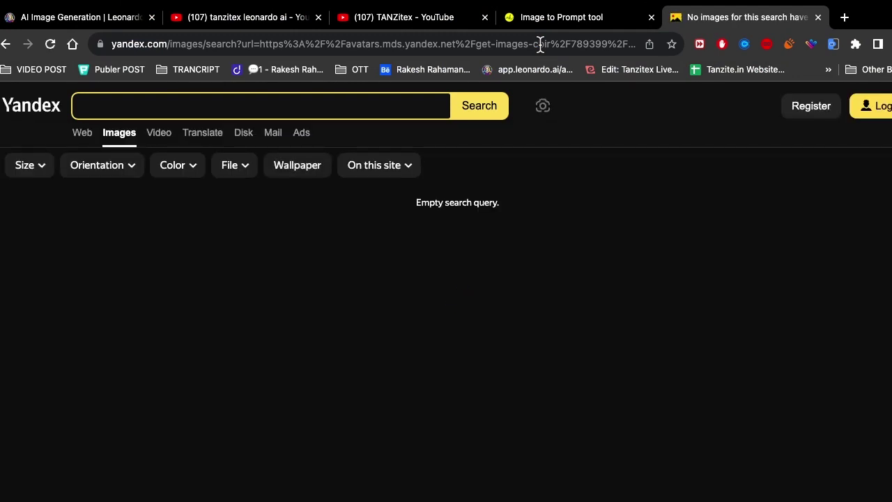
key(super+Tab)
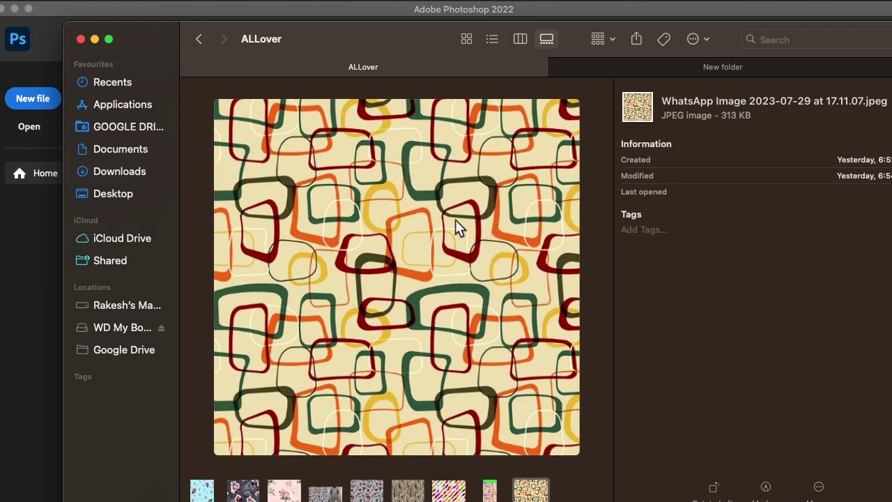
Drag the cream retro-squares image across desktops onto Leonardo's Image to Image upload area
drag(421, 186, 438, 278)
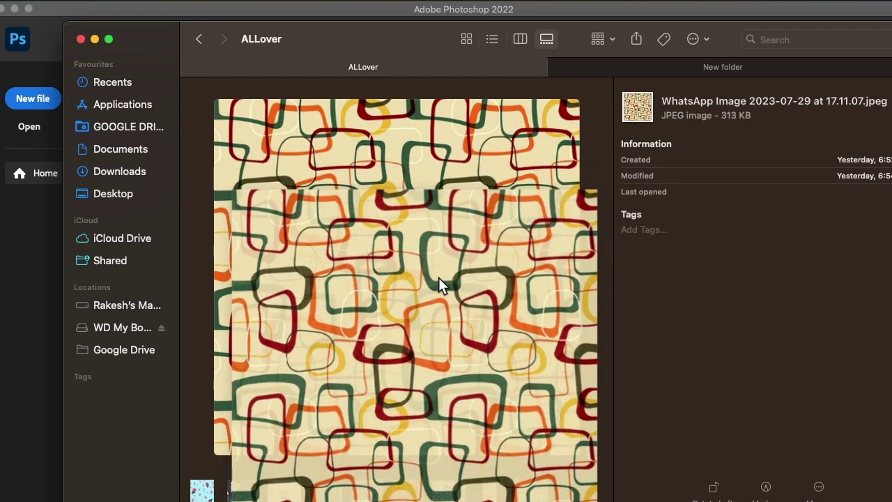
key(ctrl+Right)
drag(438, 277, 75, 289)
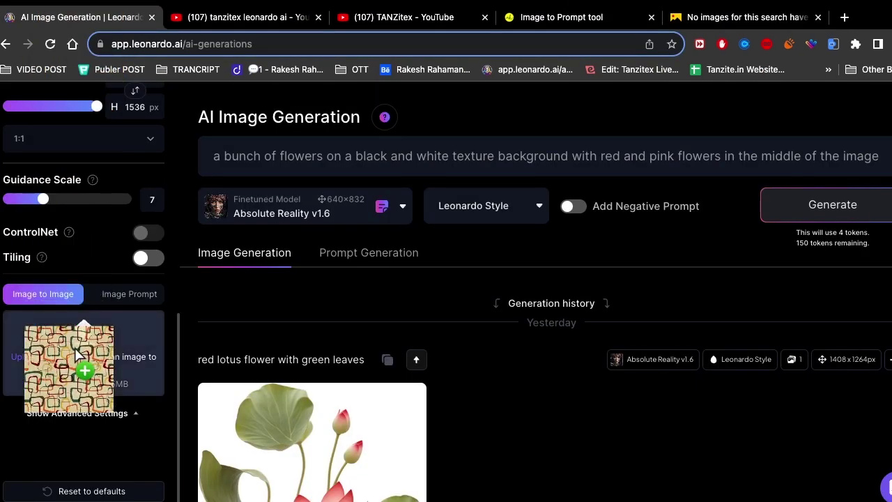
drag(75, 288, 74, 351)
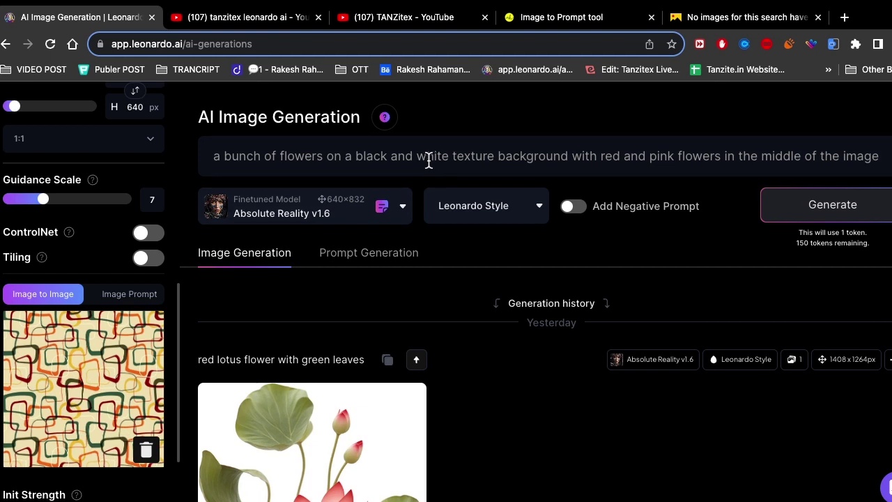
Generate a 656×640 flower image from the retro-squares input at Init Strength 0.3
click(280, 154)
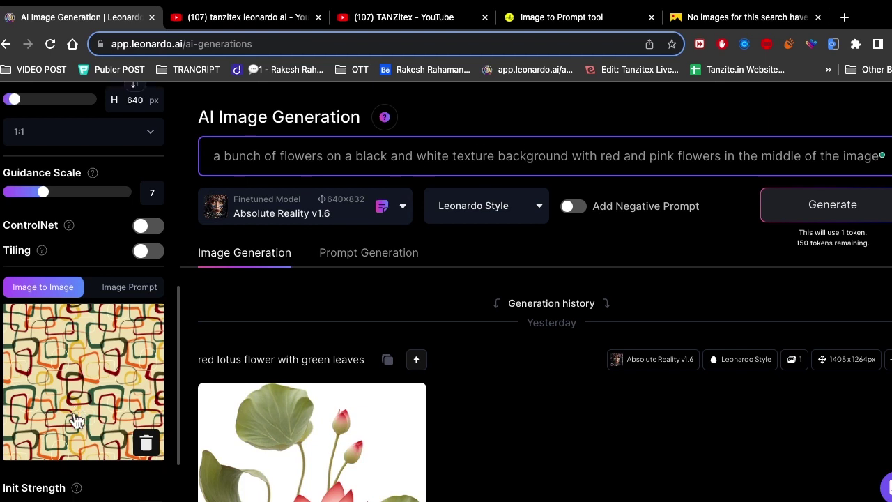
scroll(76, 418, down, 2)
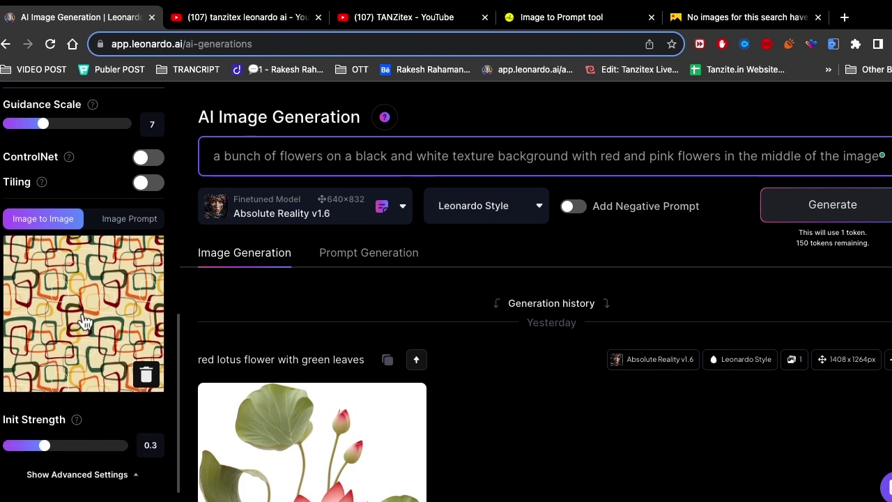
click(867, 217)
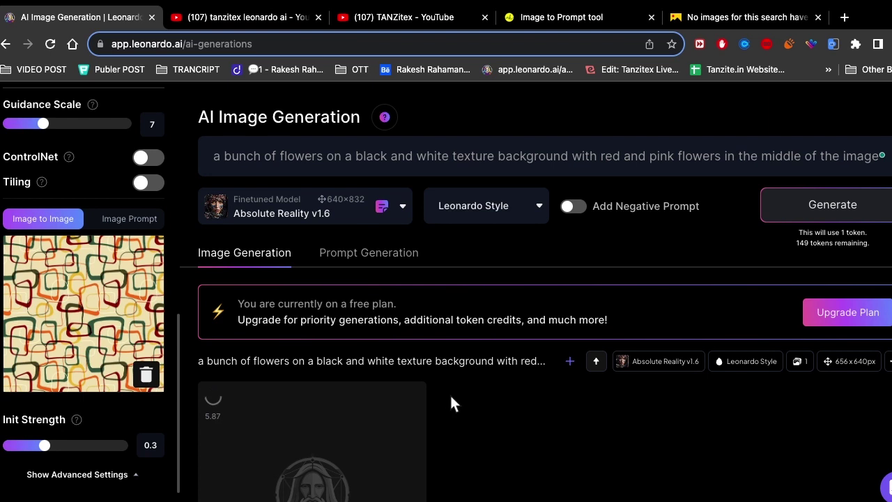
Scroll through the new generation, then switch to the nohat Image to Prompt tool tab
scroll(418, 411, down, 2)
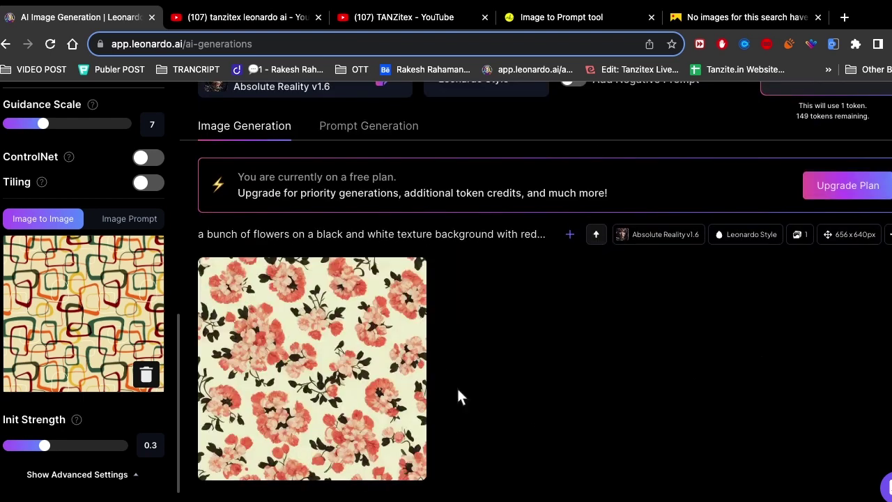
mouse_move(336, 354)
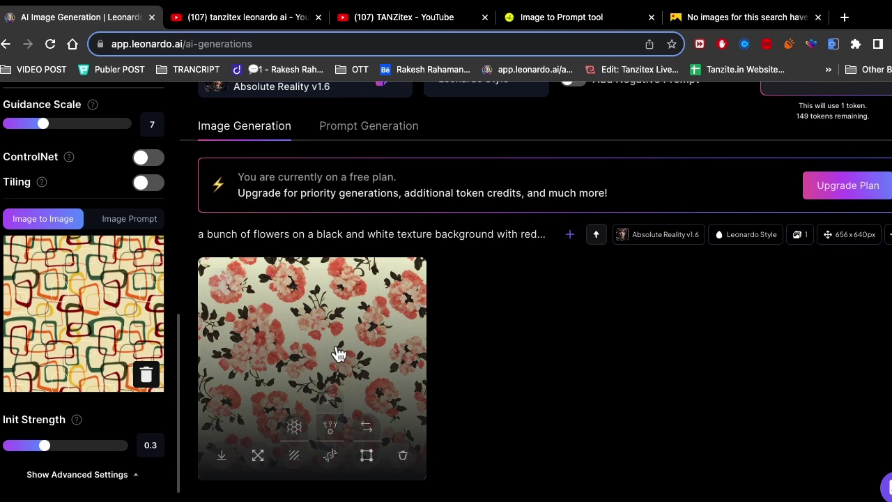
scroll(346, 307, up, 2)
scroll(370, 243, up, 2)
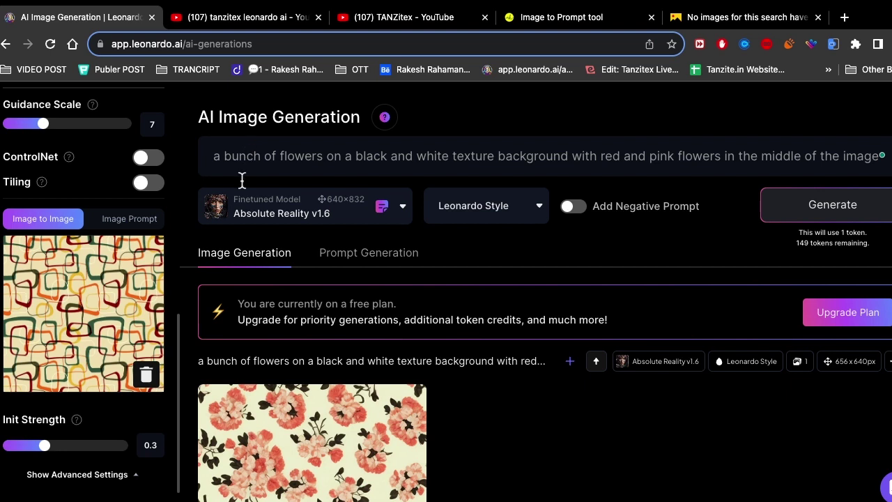
click(587, 21)
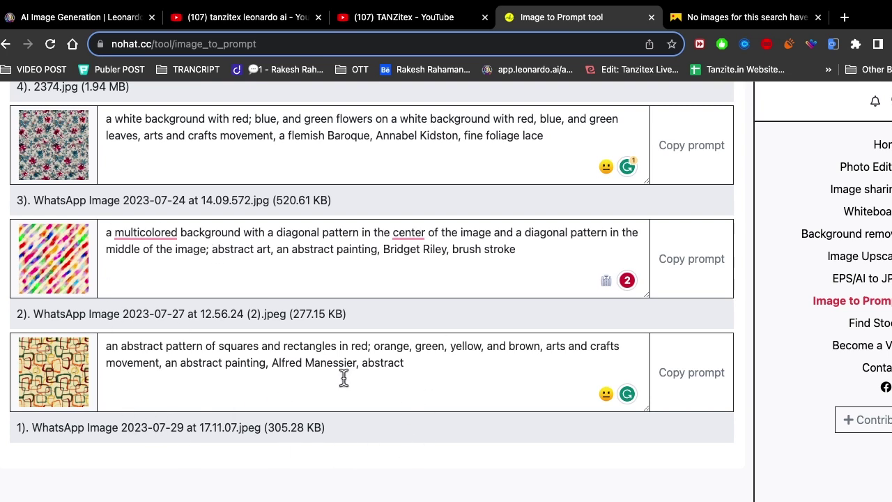
Upload the squares-and-rectangles pattern JPEG to the nohat tool and read its caption
scroll(374, 294, up, 10)
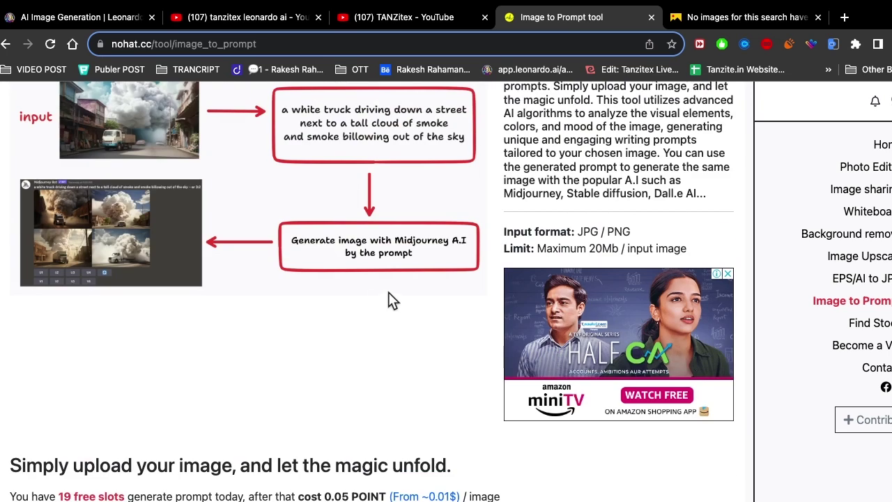
scroll(439, 328, down, 10)
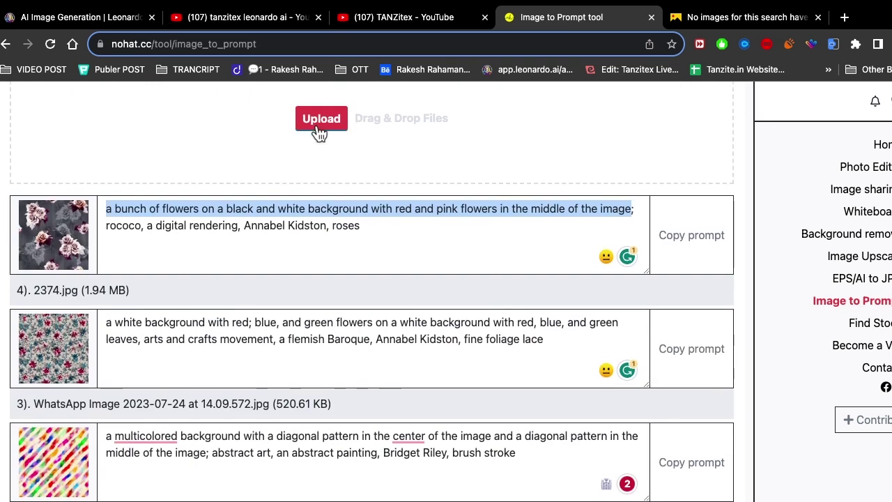
key(super+Tab)
key(super+Tab)
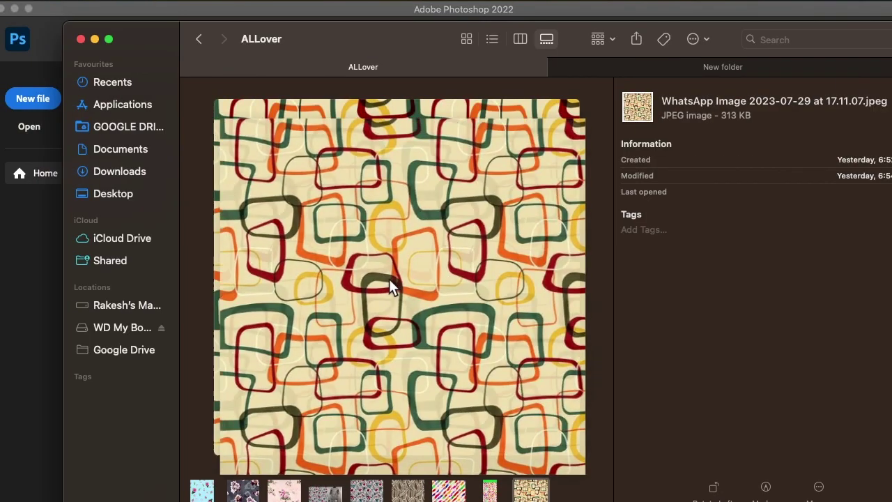
drag(389, 286, 418, 152)
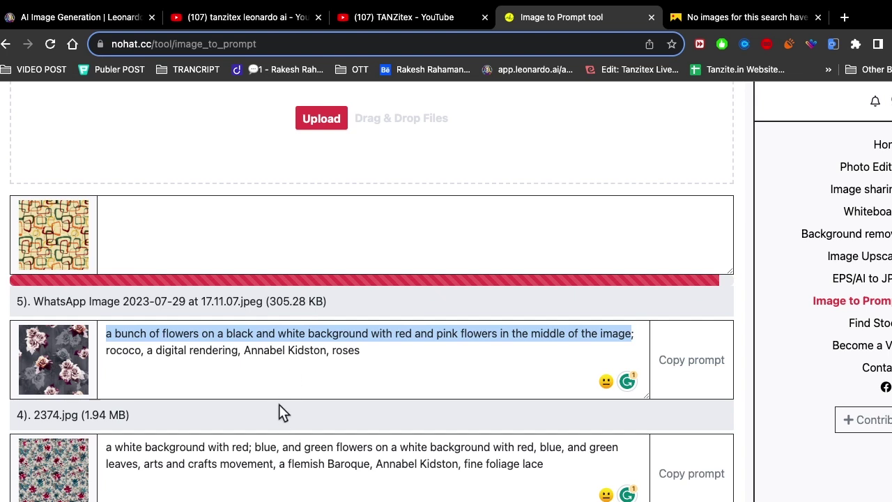
scroll(233, 279, down, 3)
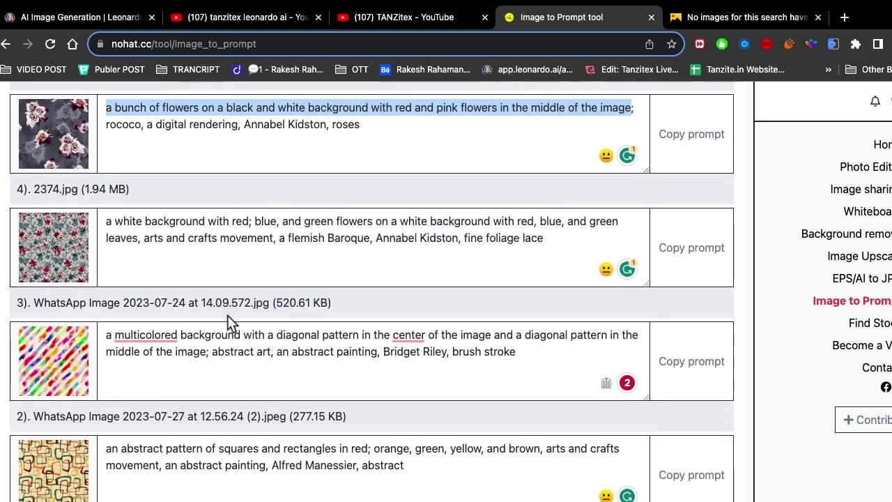
scroll(228, 315, down, 3)
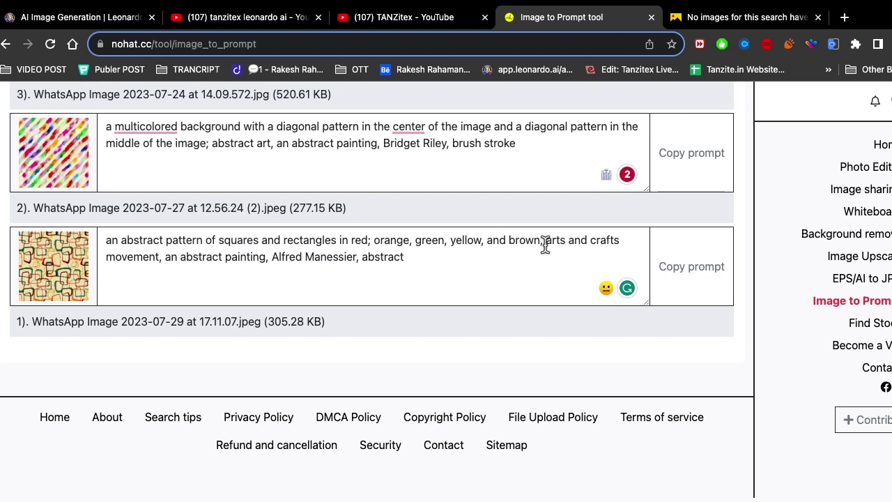
Replace Leonardo's flower prompt with the first clause of the generated pattern caption
drag(543, 240, 100, 241)
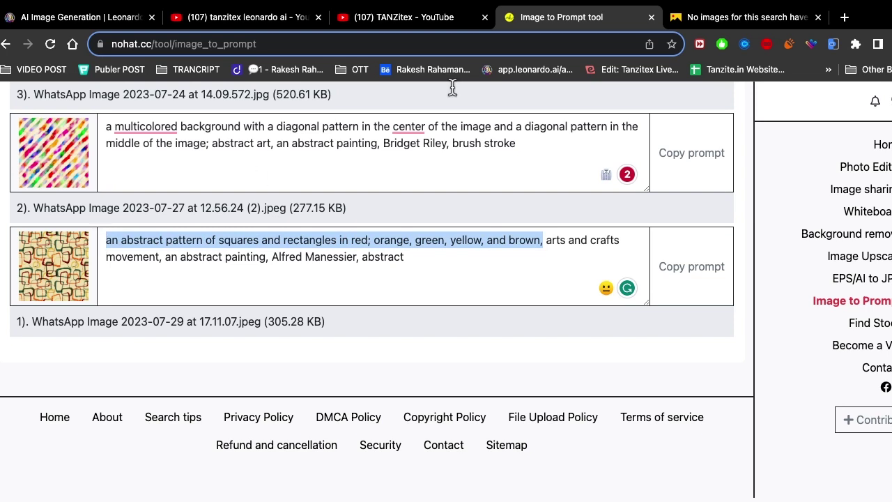
click(68, 25)
click(587, 152)
key(ctrl+a)
text(an abstract pattern of squares and rectangles in red; orange, green, yellow, and brown,)
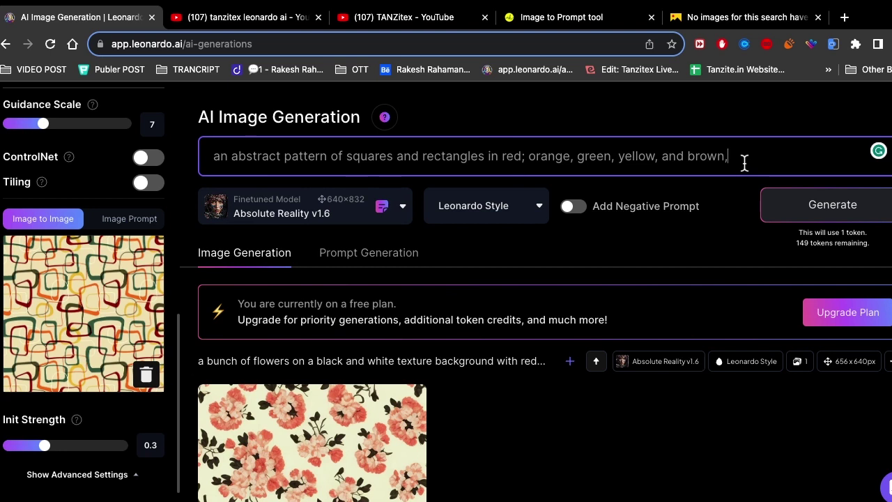
Remove the trailing comma after 'brown' in the prompt and open the finetuned model list
key(BackSpace)
text(wa)
click(276, 219)
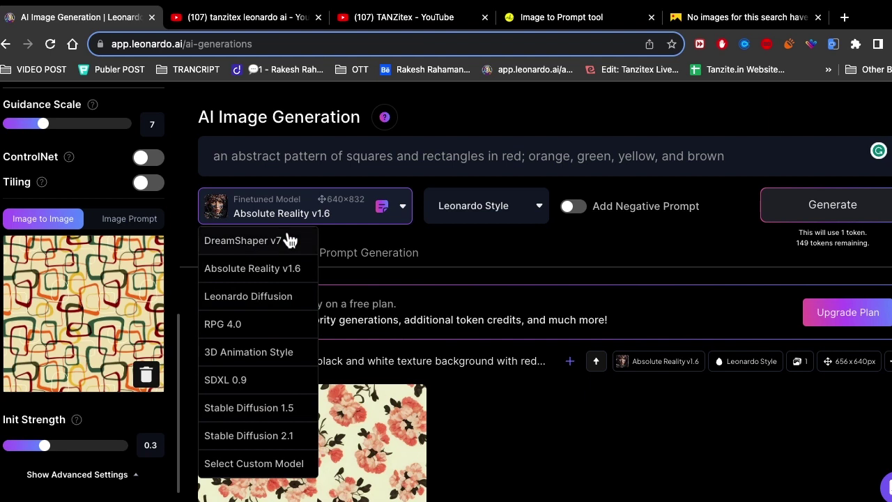
Keep Absolute Reality v1.6 and raise the image dimensions to 1536 × 1536 px
click(526, 256)
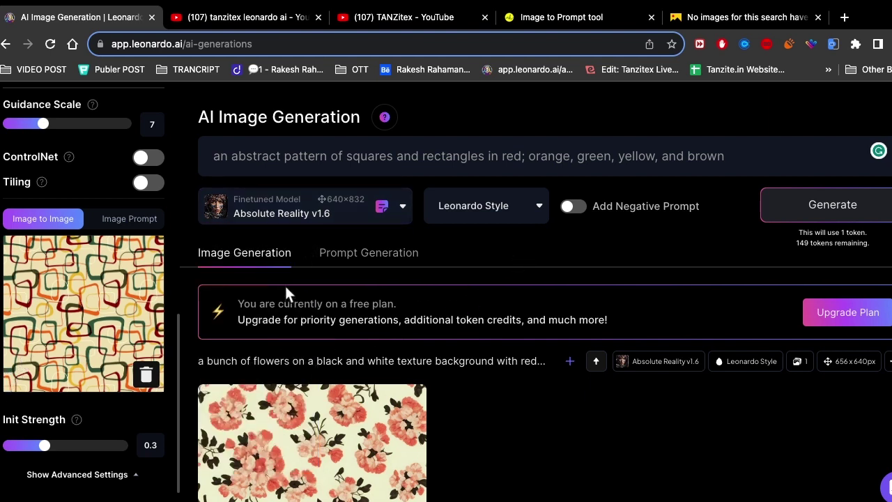
scroll(94, 197, up, 10)
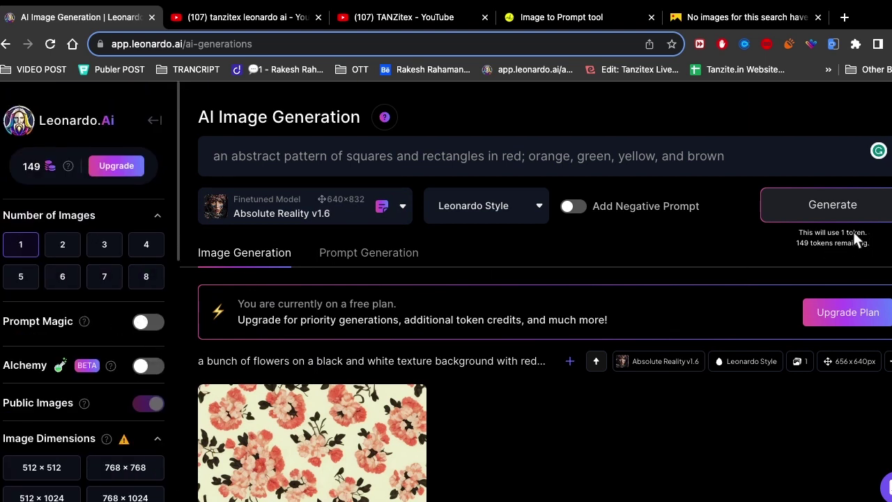
scroll(40, 392, down, 3)
click(136, 345)
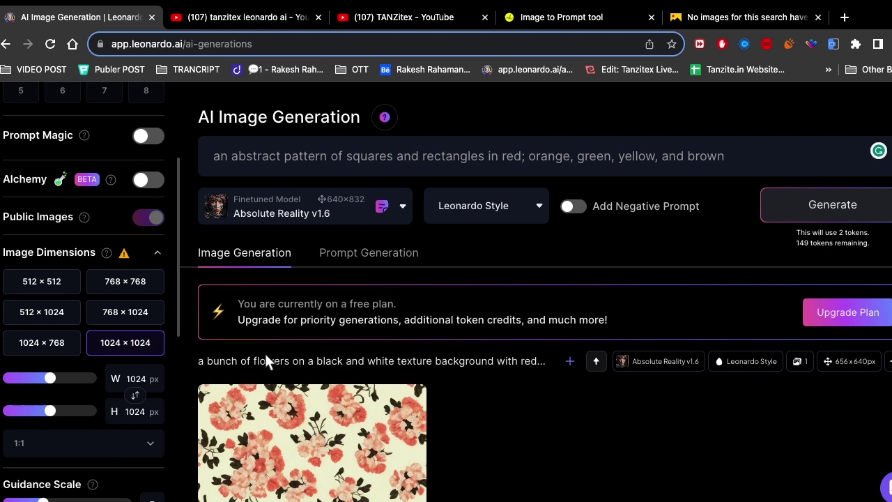
drag(49, 378, 97, 378)
drag(50, 410, 96, 410)
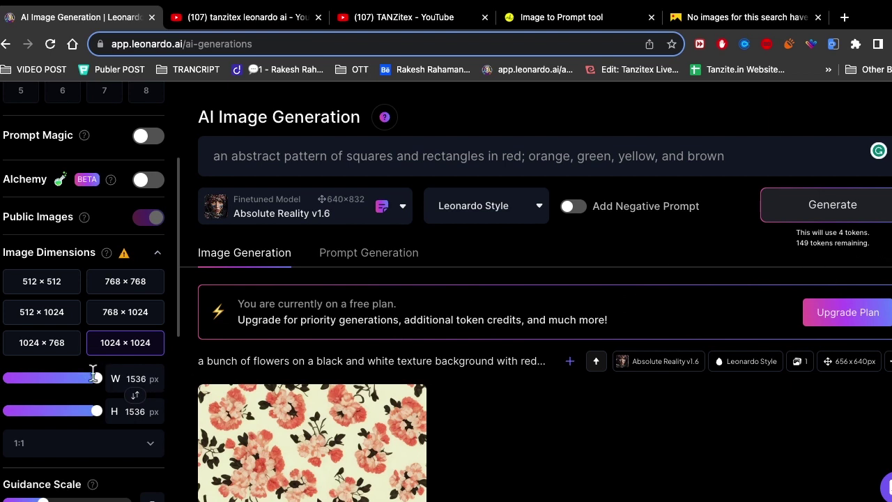
Reset width and height to 1024 × 1024 and generate the squares-and-rectangles pattern
click(40, 342)
click(122, 345)
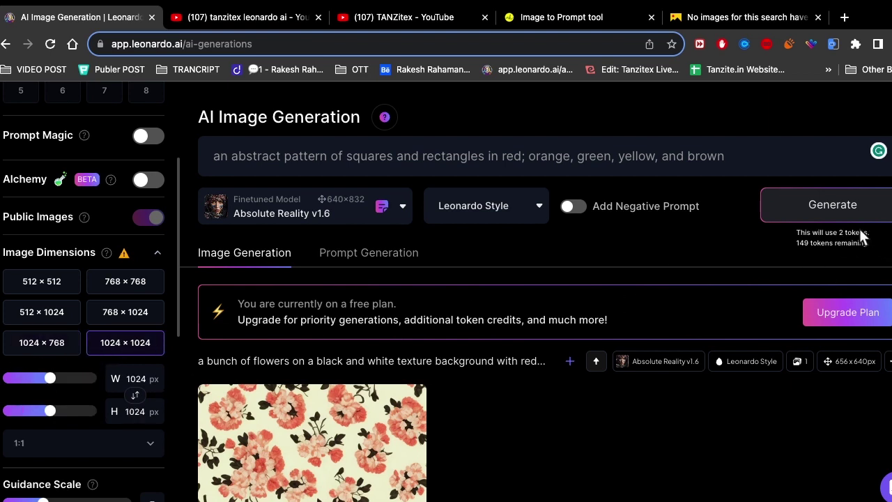
scroll(454, 377, down, 6)
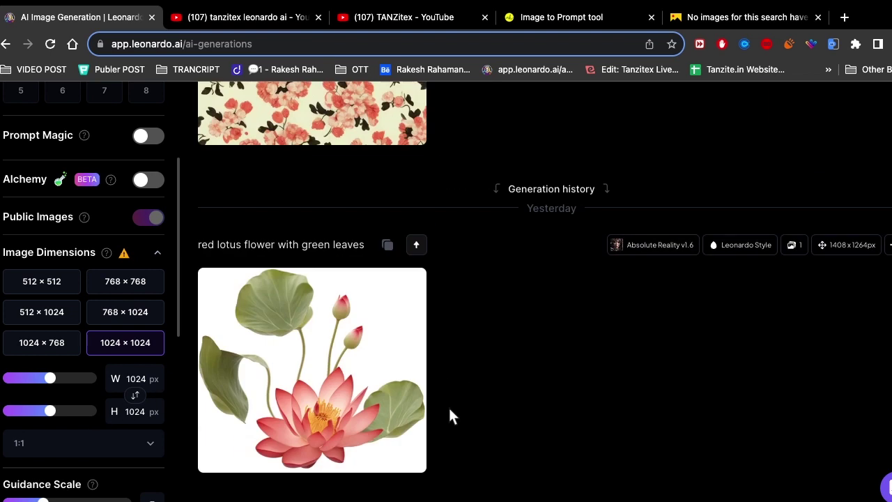
scroll(98, 370, up, 3)
scroll(87, 369, down, 5)
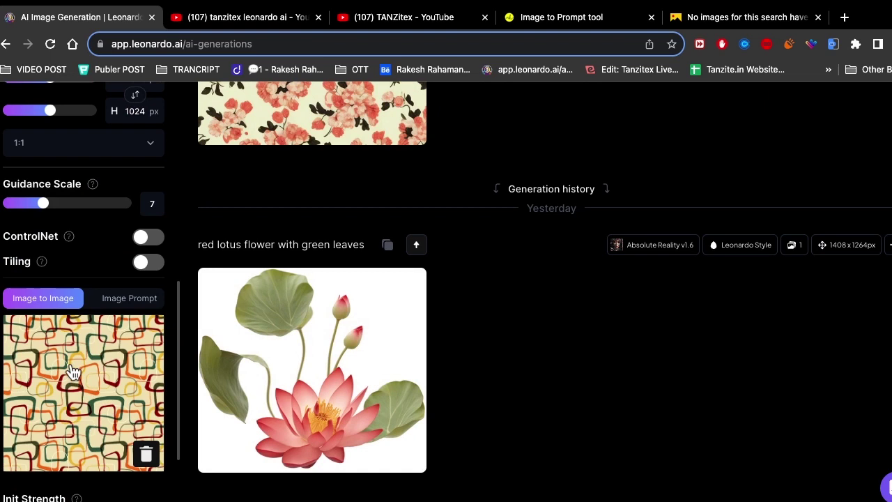
scroll(583, 109, up, 8)
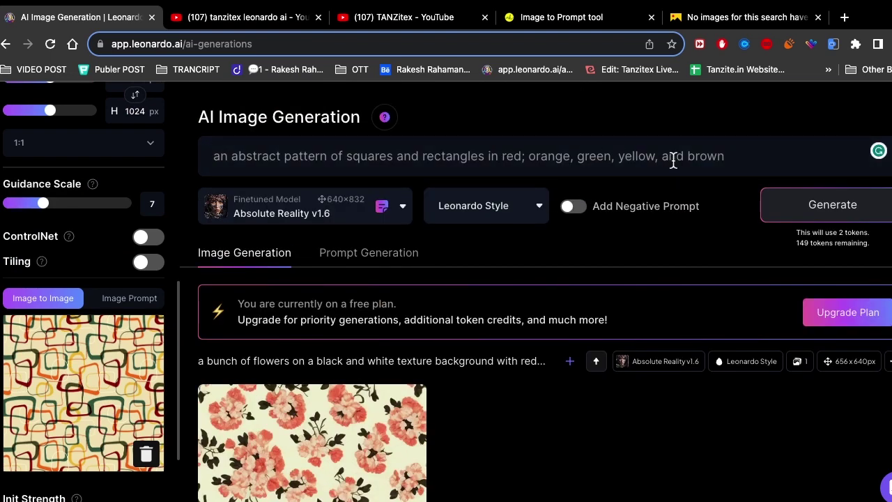
click(870, 214)
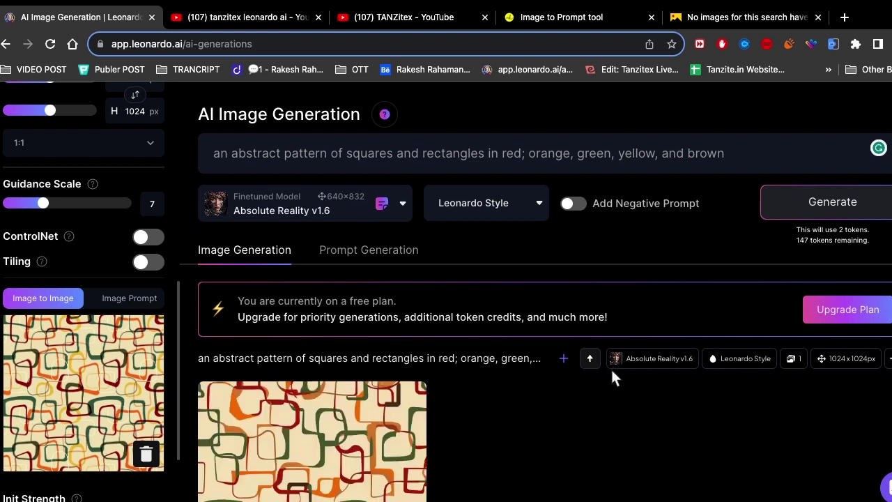
Scroll the feed while the 1024 × 1024 squares-and-rectangles image renders
scroll(342, 365, down, 3)
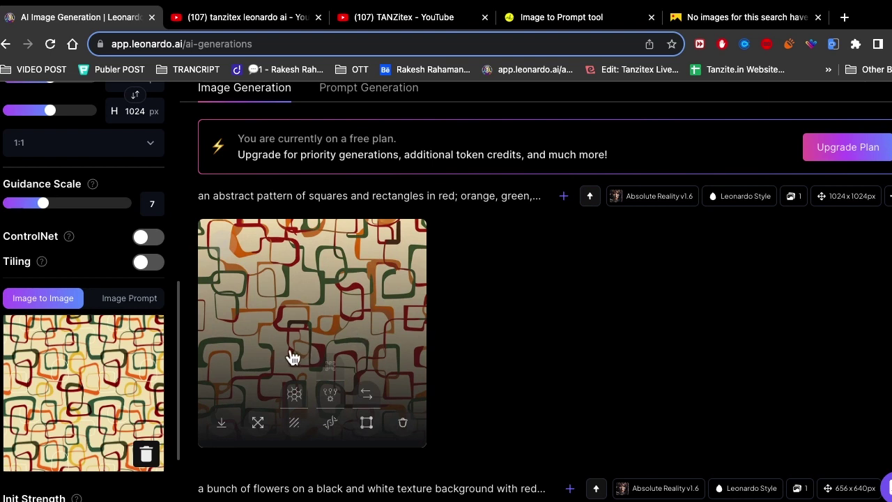
scroll(35, 425, down, 3)
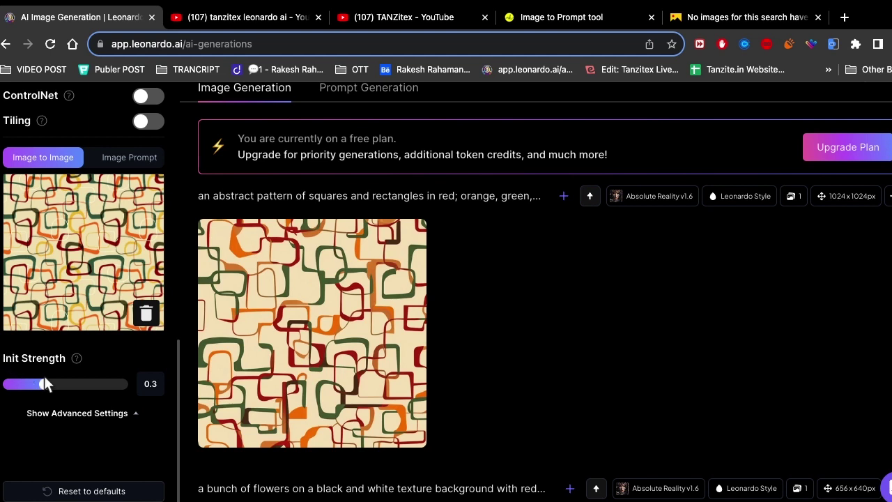
Try Init Strength values from 0.68 down to 0.28
drag(46, 391, 39, 388)
drag(45, 389, 98, 384)
drag(96, 383, 38, 385)
Append 'watercolor effect' to the prompt, set Init Strength to 0.25, and generate
mouse_move(410, 287)
scroll(410, 287, up, 2)
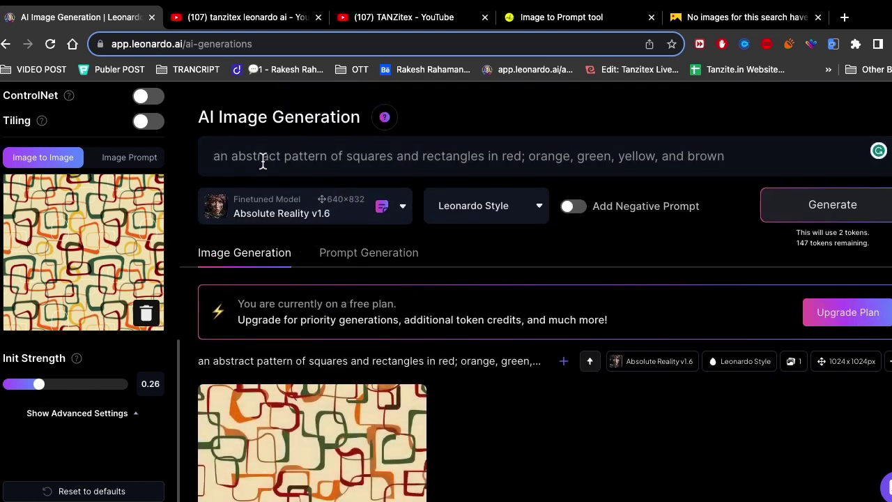
click(772, 159)
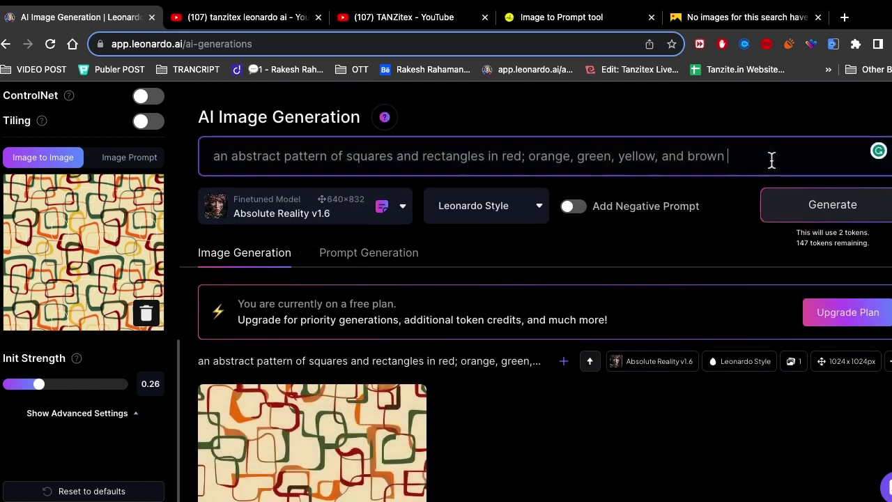
text(watercolor)
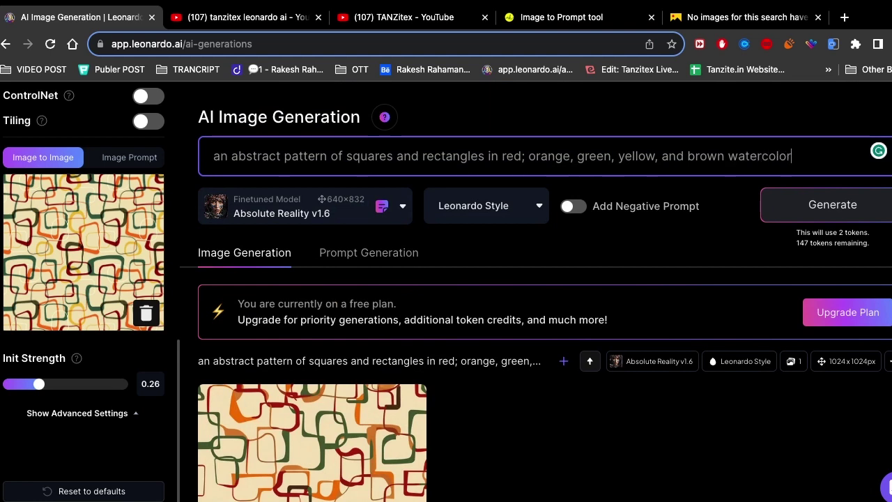
text(ffce)
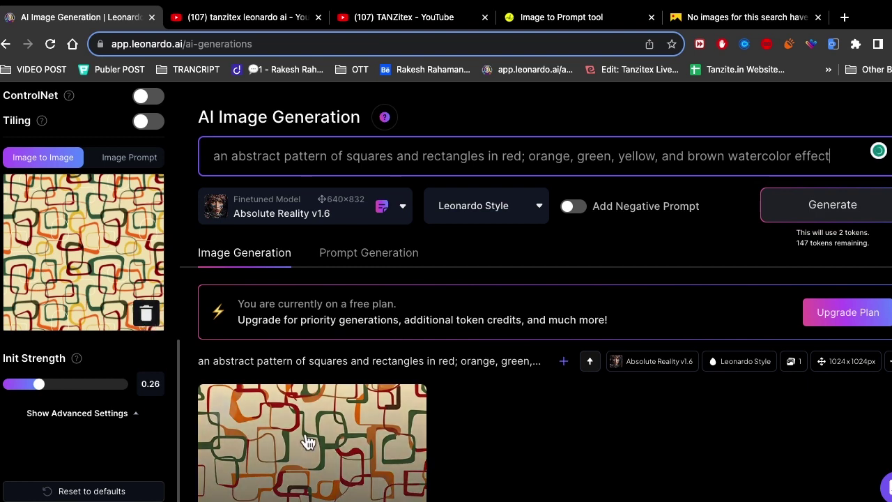
drag(40, 387, 39, 387)
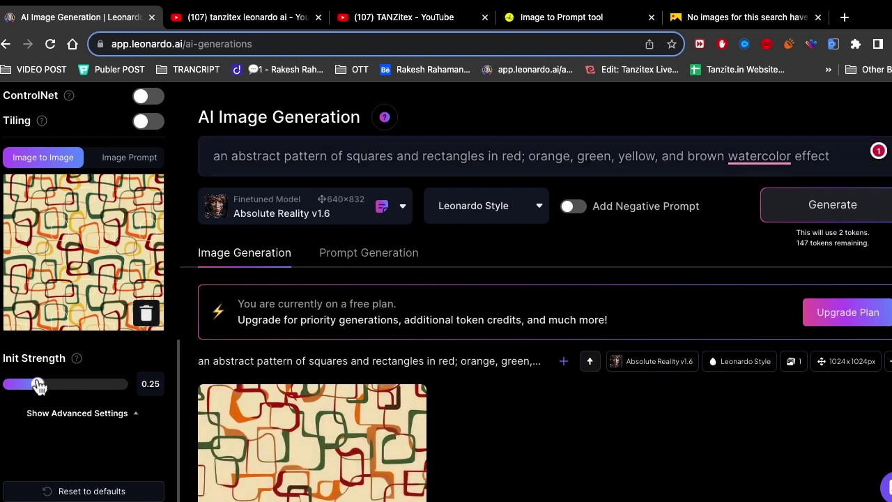
click(850, 209)
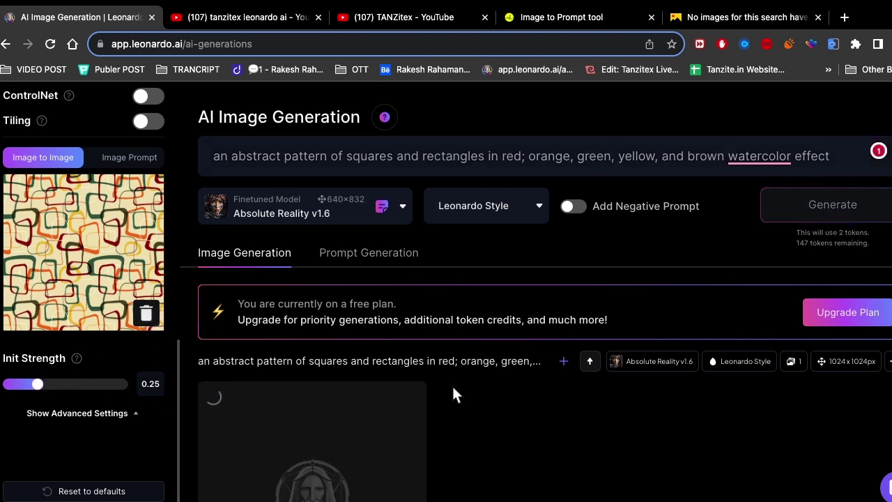
Turn on seamless tiling and lower Init Strength from 0.25 to 0.2
scroll(364, 404, down, 3)
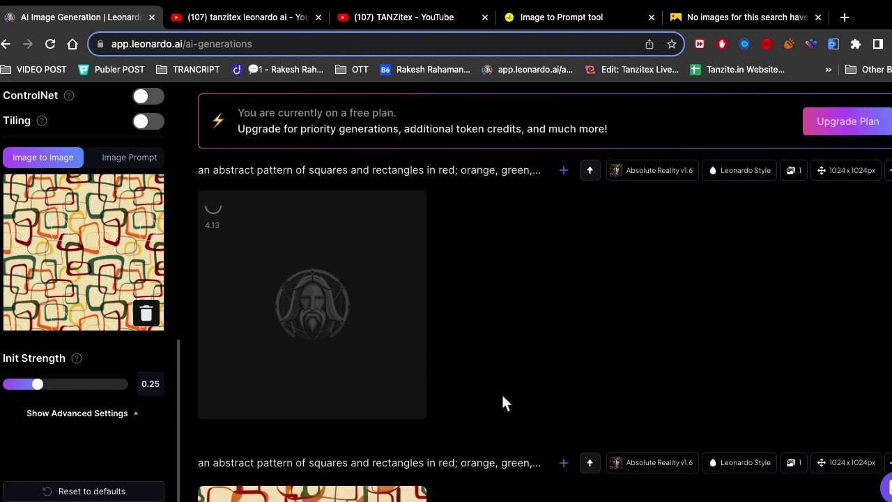
click(150, 123)
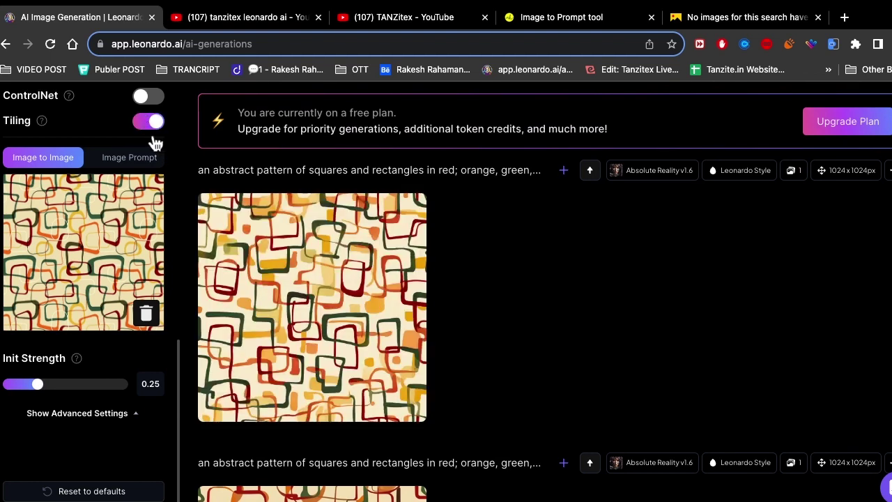
mouse_move(332, 293)
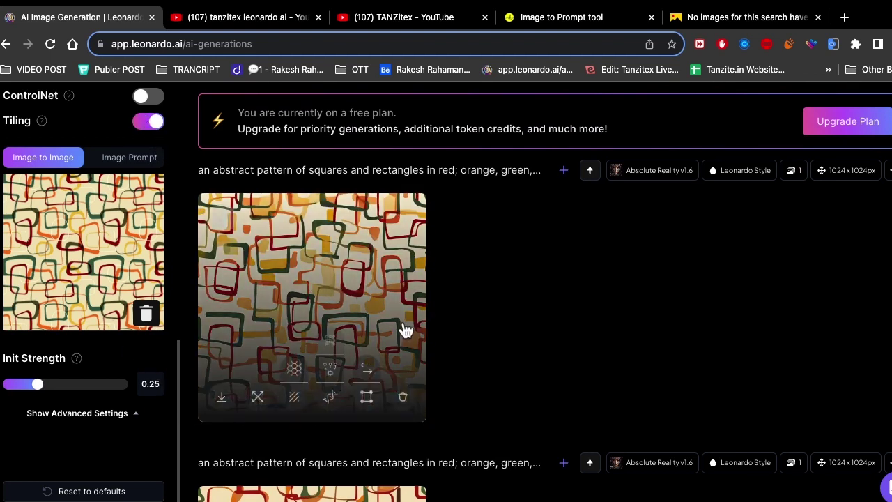
scroll(711, 209, up, 3)
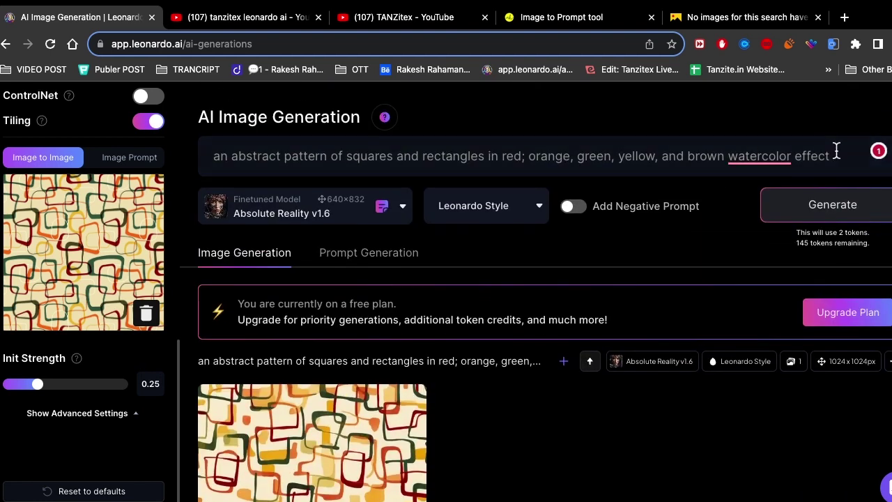
drag(38, 385, 31, 384)
Switch the model to DreamShaper v7 and generate the tiled pattern at Init Strength 0.2
click(340, 217)
click(278, 244)
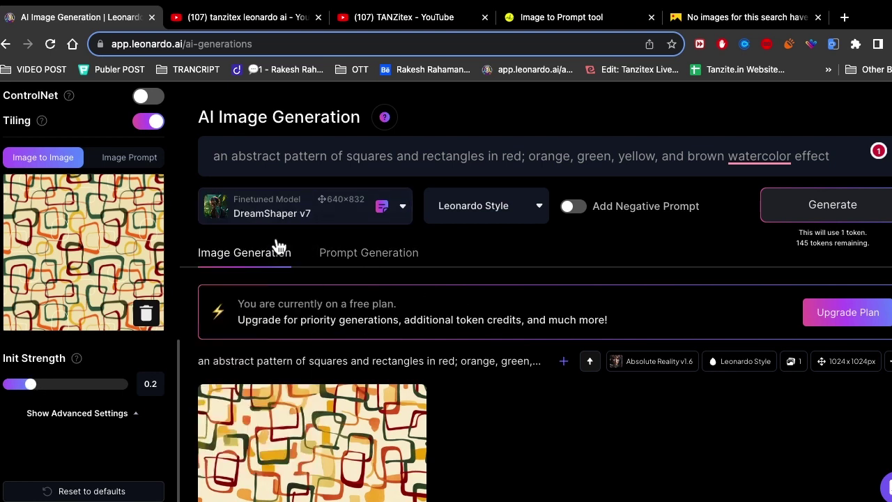
click(841, 215)
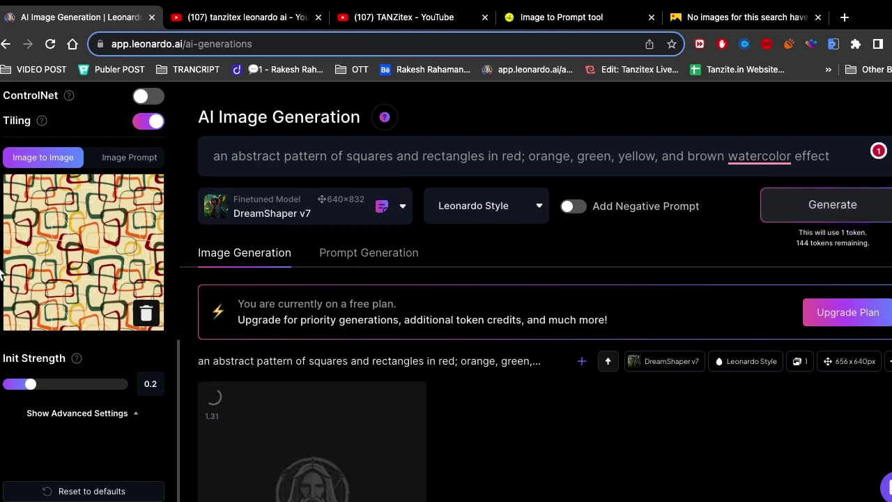
Raise Init Strength to 0.26 and generate the pattern again
scroll(467, 427, down, 3)
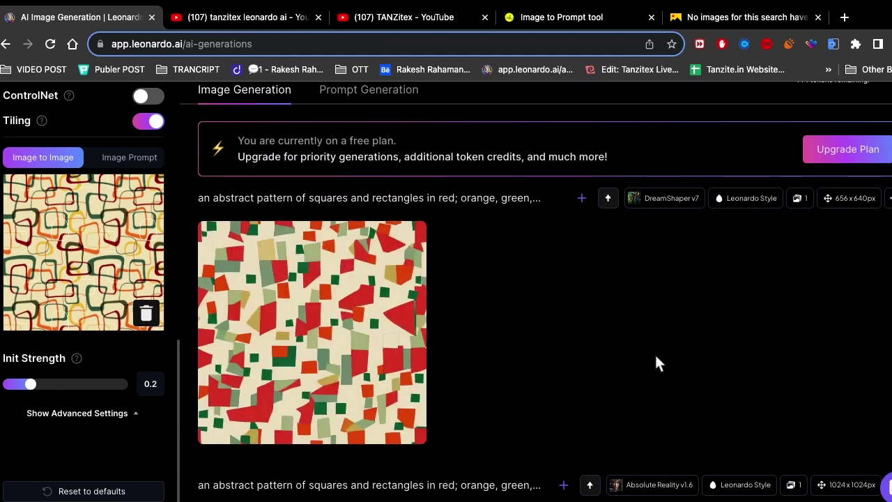
drag(29, 387, 33, 391)
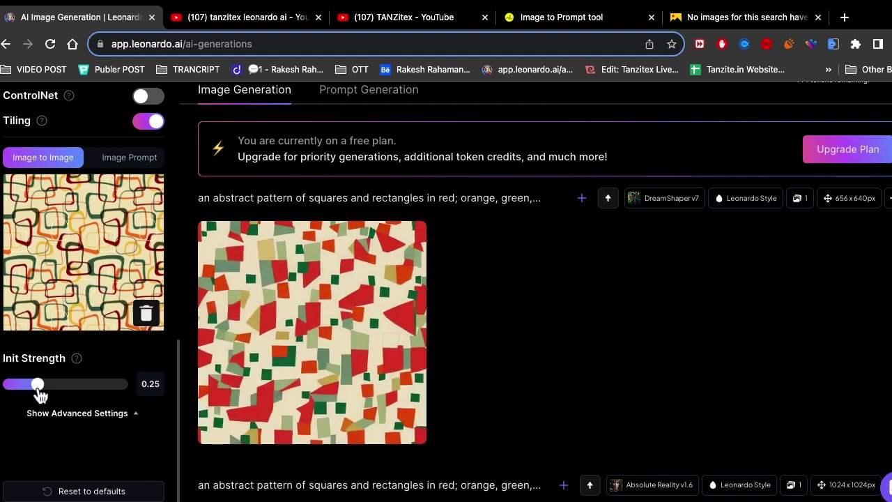
scroll(784, 216, up, 3)
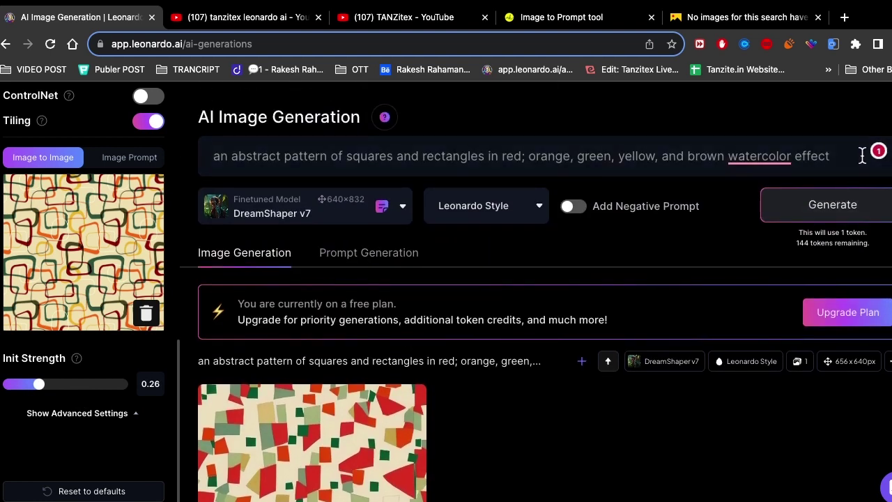
click(864, 222)
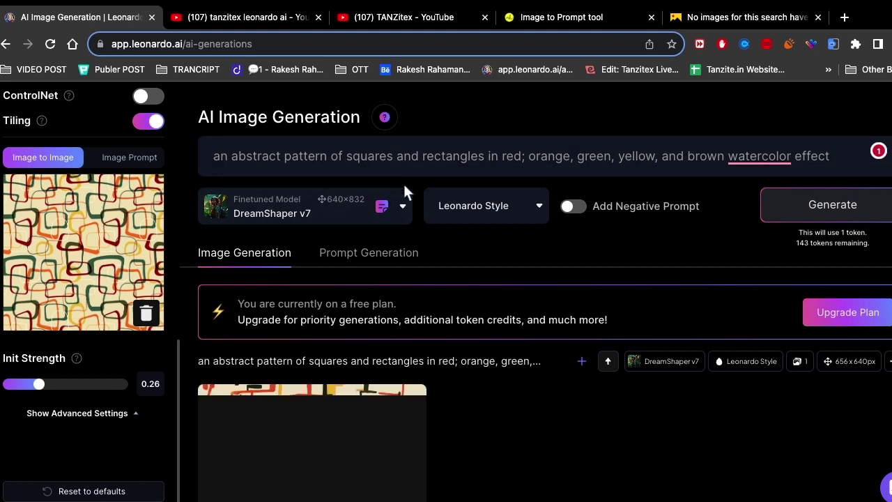
scroll(421, 355, down, 3)
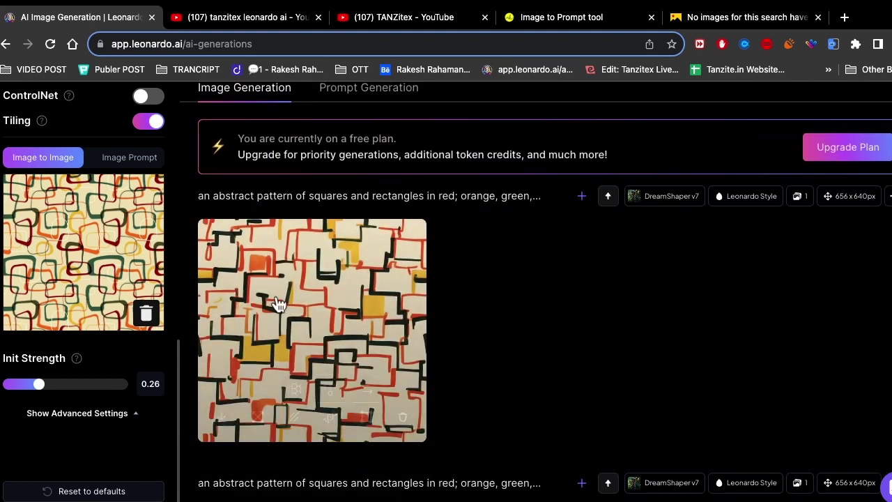
scroll(453, 265, up, 3)
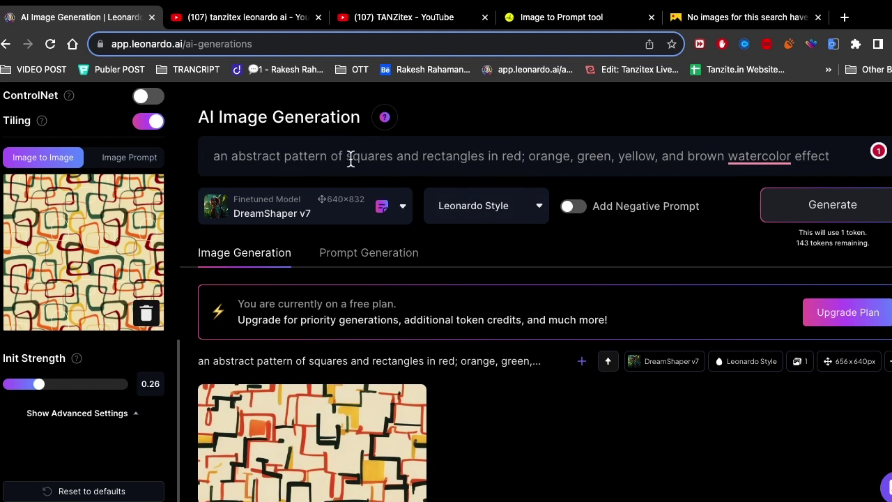
drag(502, 156, 728, 157)
Replace the colour list with 'multicolor', generate, then delete 'watercolor effect' from the prompt
text(multicolor)
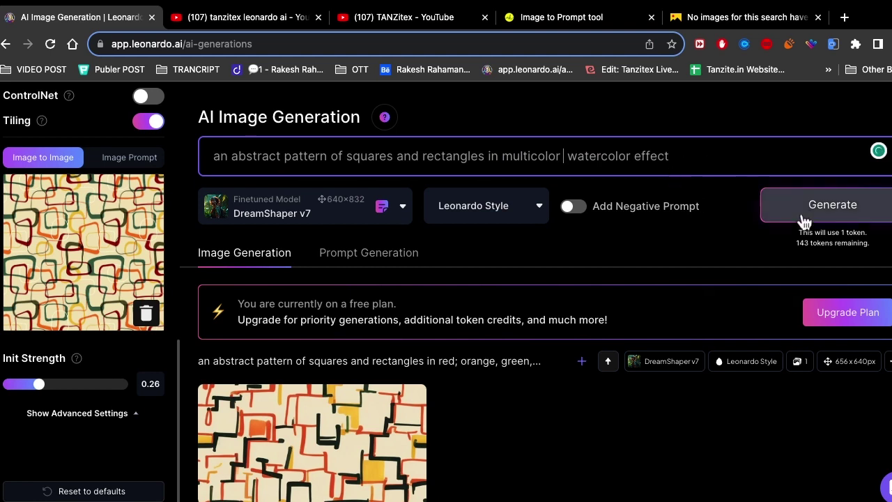
click(852, 218)
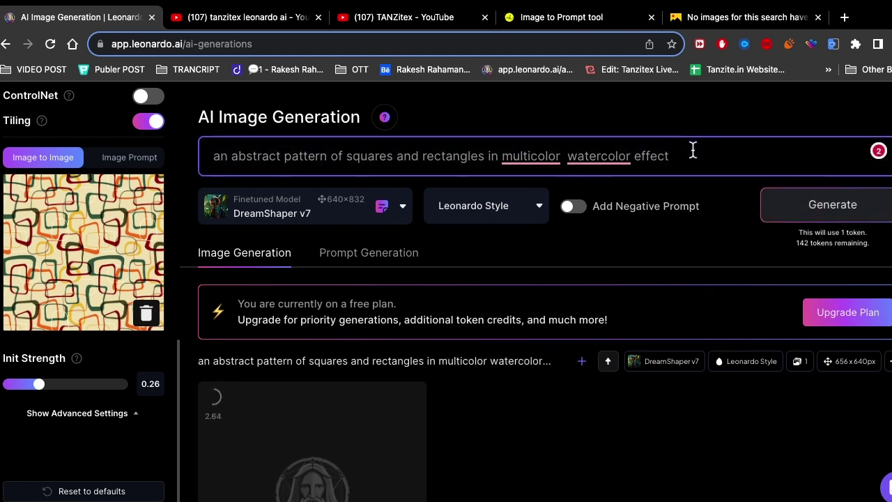
mouse_move(566, 155)
mouse_down()
mouse_move(713, 149)
mouse_move(570, 154)
mouse_up()
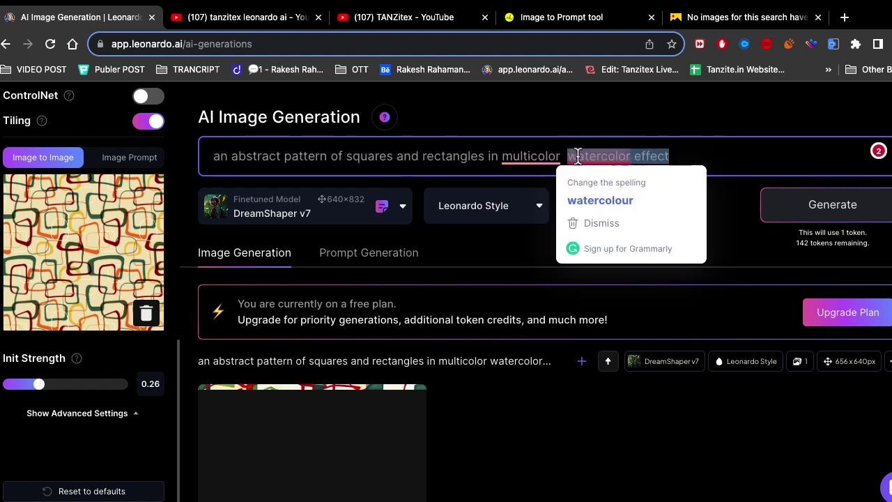
scroll(295, 379, down, 3)
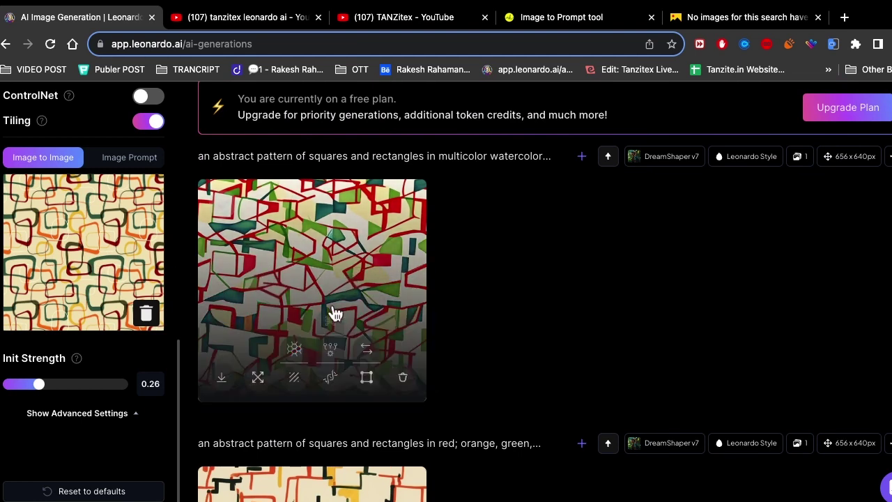
scroll(523, 249, up, 3)
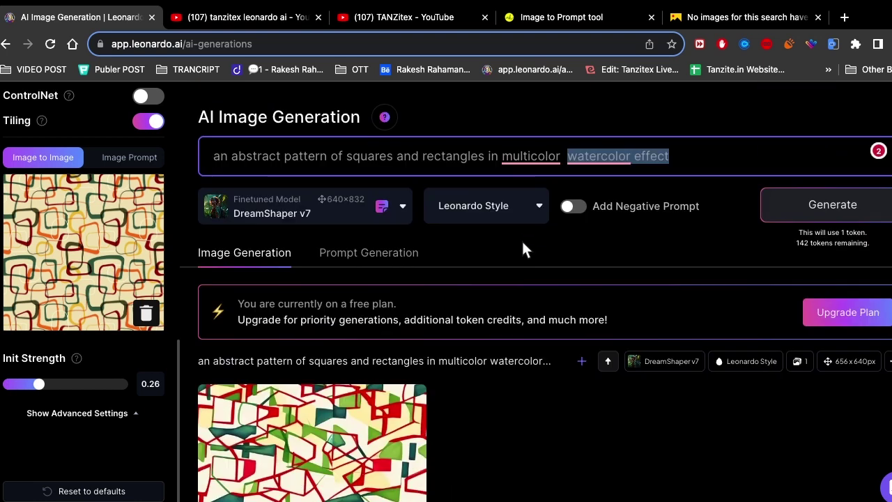
key(BackSpace)
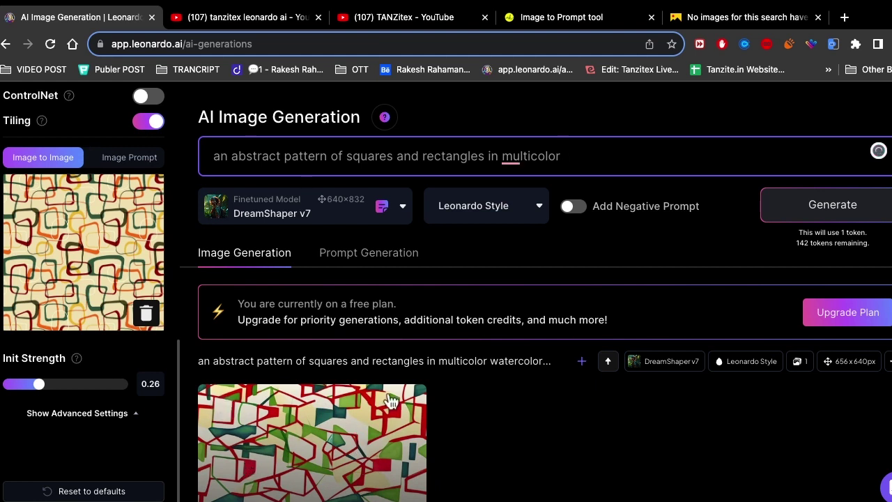
Paste 'watercolor effect' at the start of the prompt and generate with DreamShaper v7
click(214, 155)
text(watercolor effect)
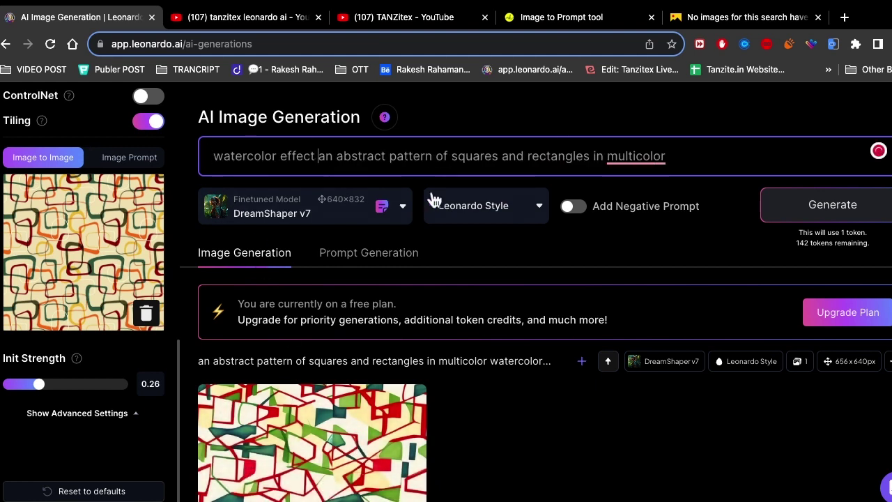
click(823, 214)
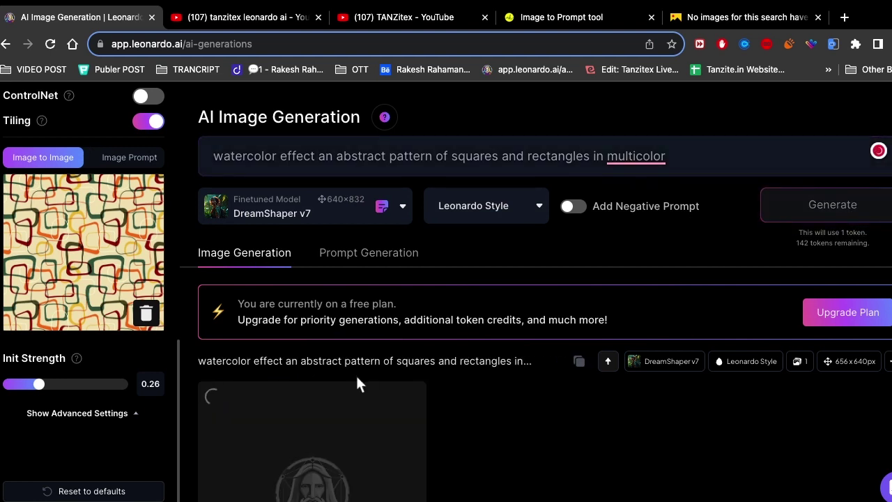
Switch the model to SDXL 0.9 and generate the pattern
click(294, 220)
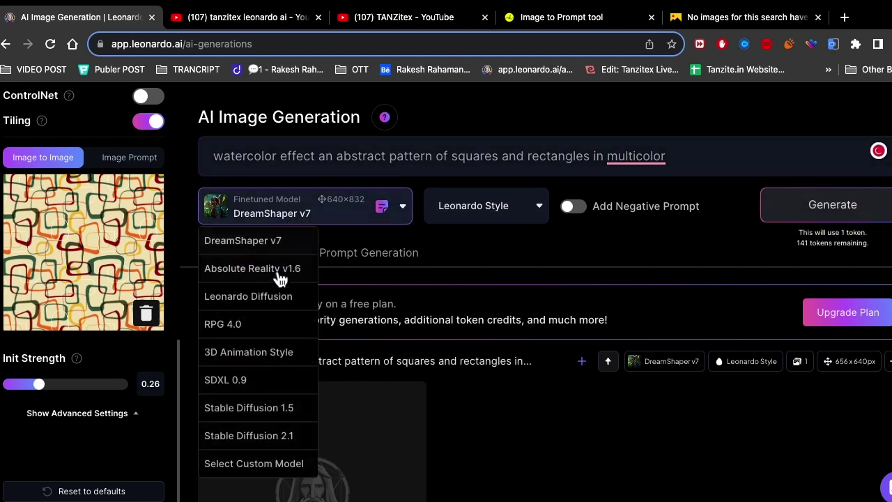
click(278, 268)
click(300, 221)
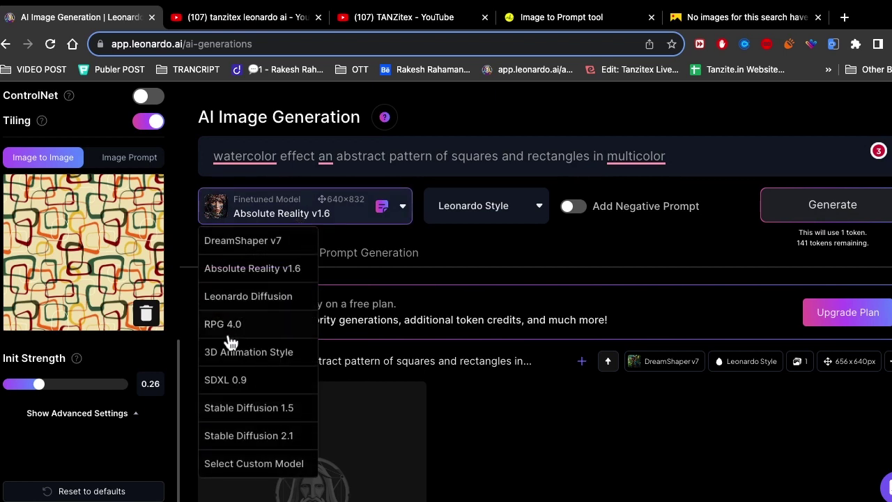
click(241, 383)
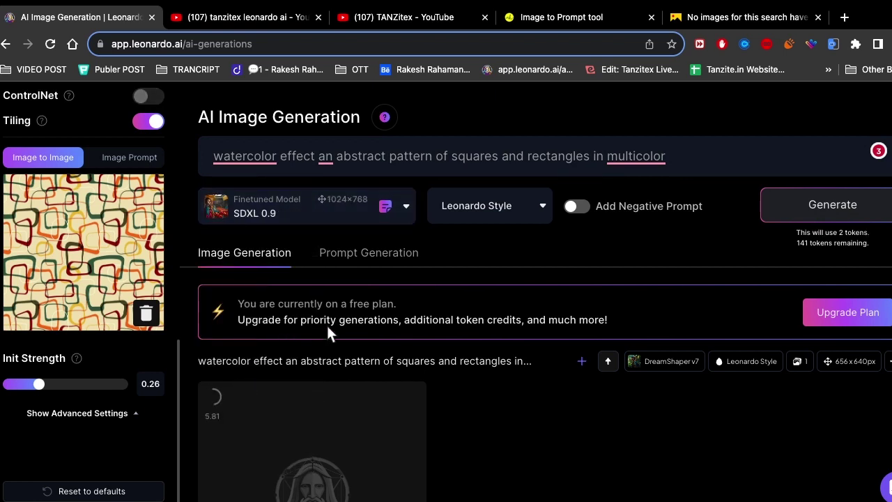
click(859, 219)
Switch back to Absolute Reality v1.6 and generate the pattern again
click(348, 217)
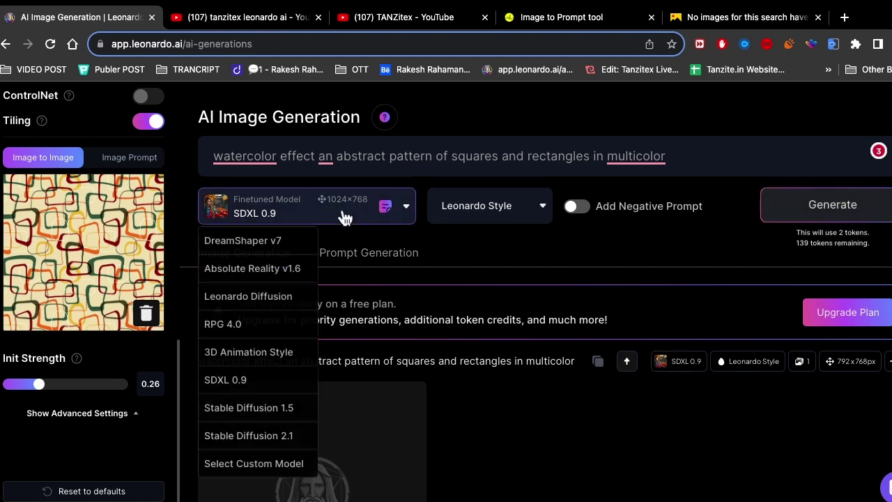
click(237, 268)
click(858, 221)
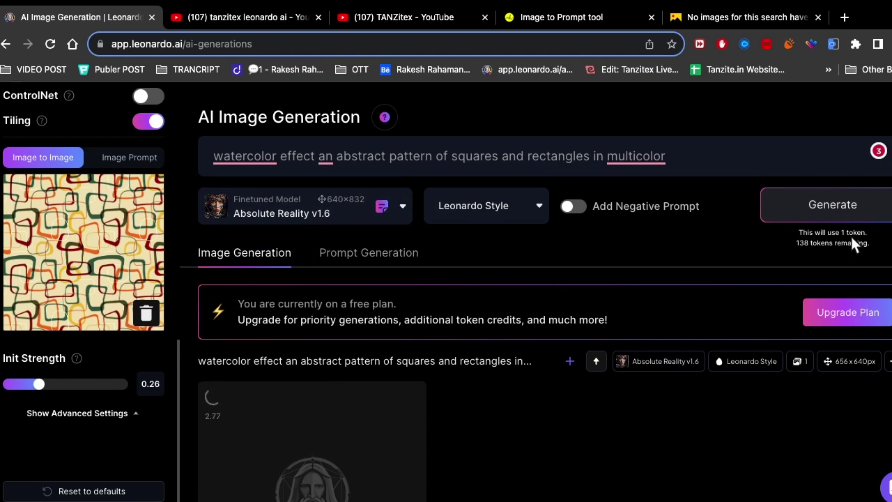
scroll(375, 414, down, 2)
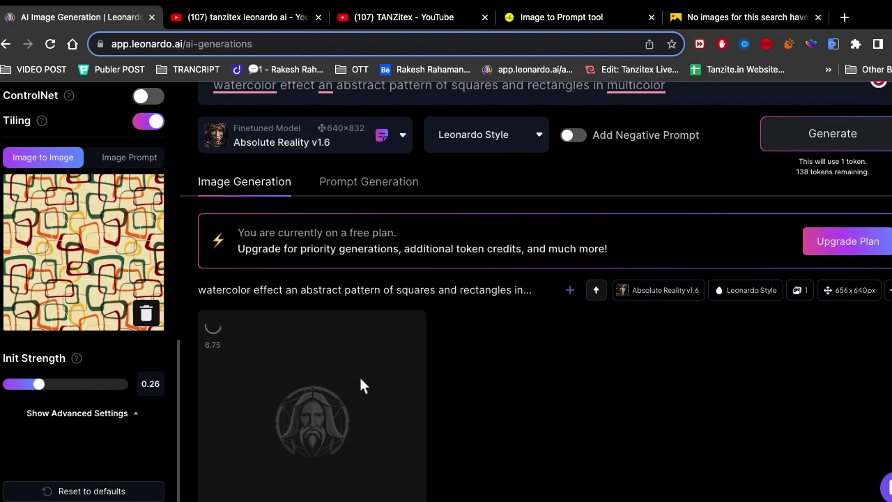
Enlarge and review the SDXL 0.9 multicolor result in the feed
scroll(356, 373, down, 5)
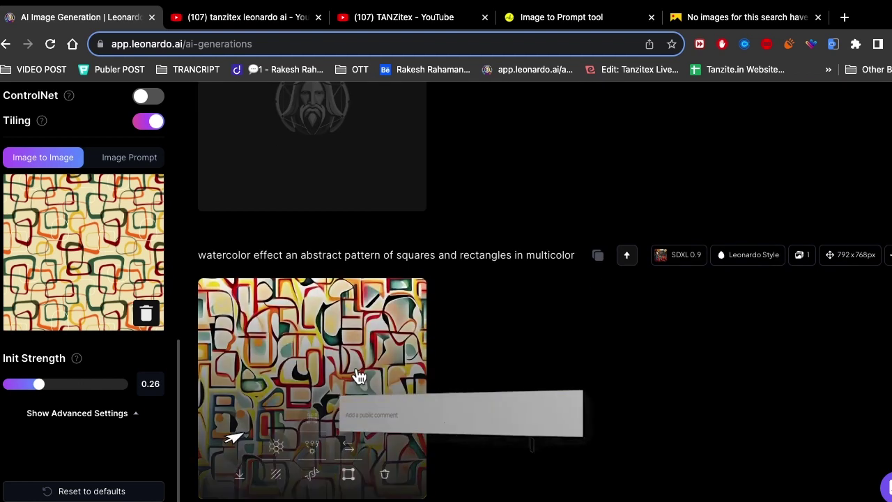
click(302, 342)
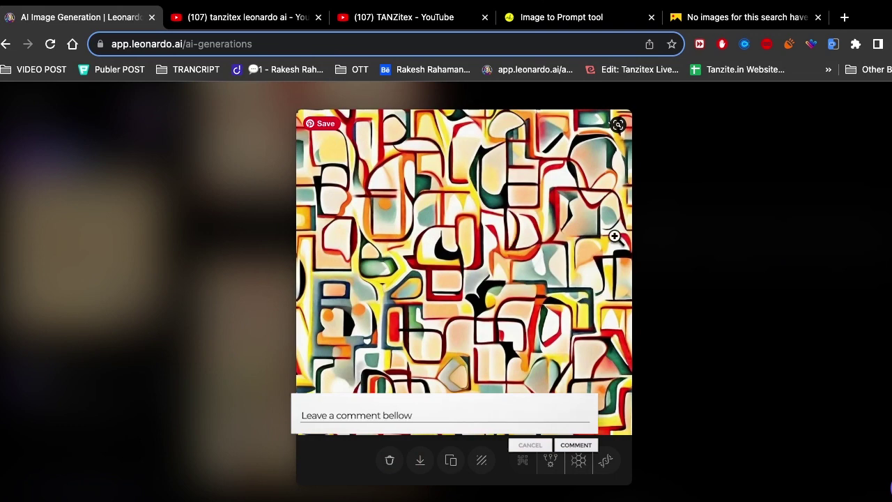
click(723, 231)
scroll(276, 174, up, 2)
scroll(381, 202, up, 1)
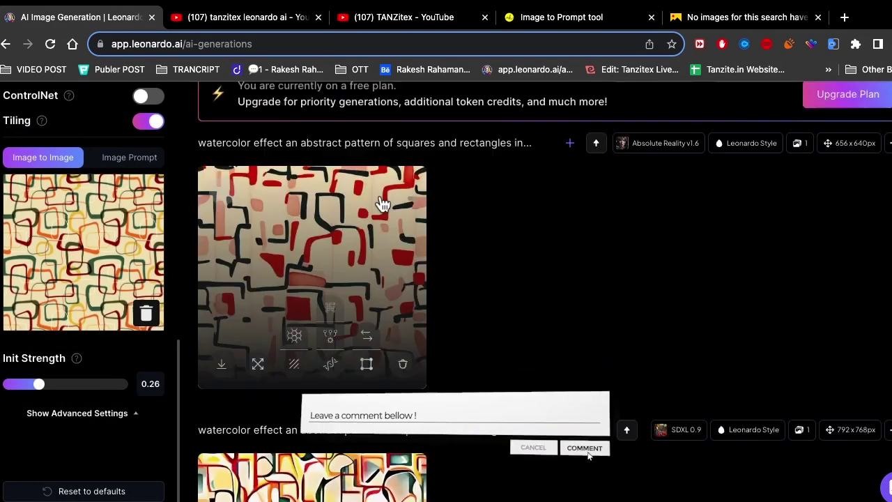
scroll(371, 253, up, 3)
scroll(339, 285, down, 3)
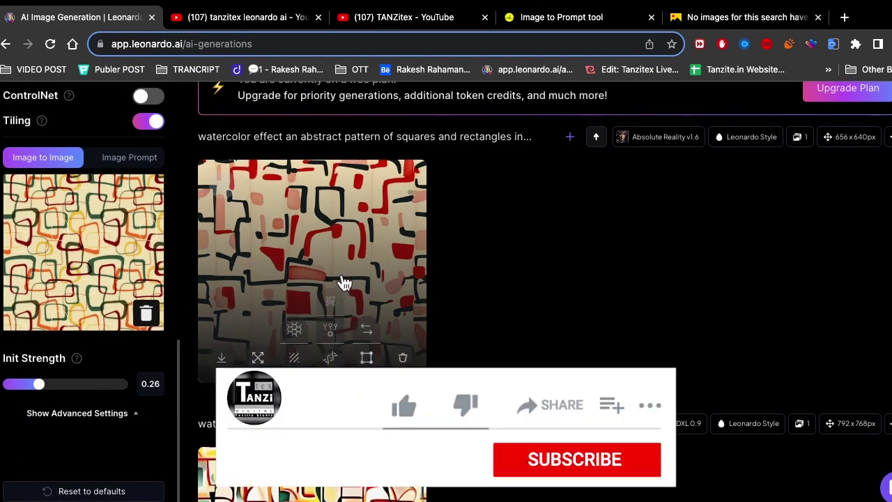
scroll(346, 289, down, 4)
scroll(346, 291, down, 5)
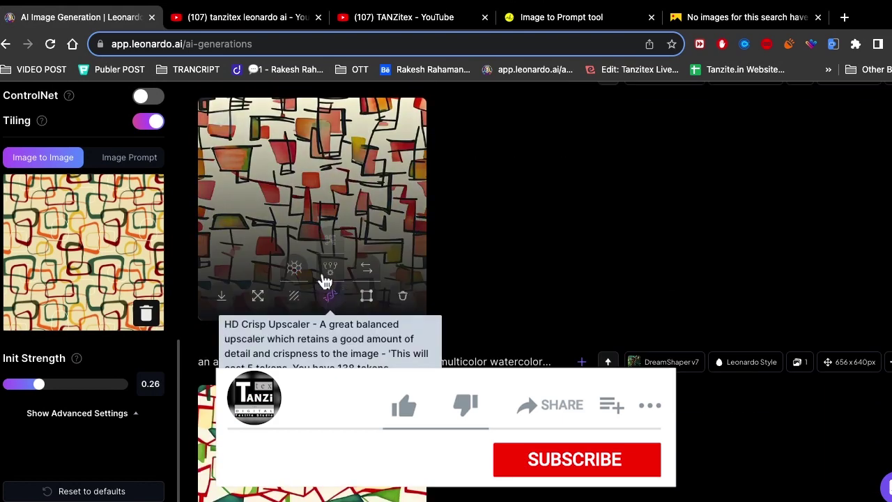
Review the red-squares result, then delete the squares pattern from the Image to Image input
click(344, 186)
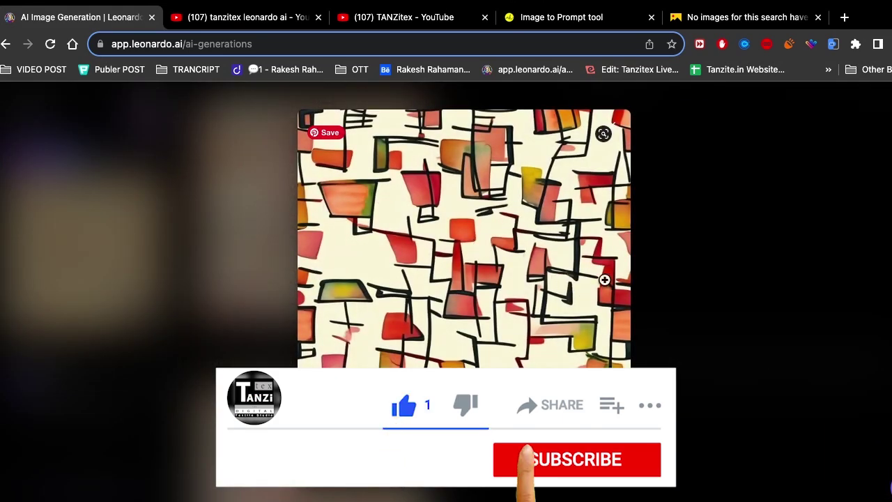
click(736, 287)
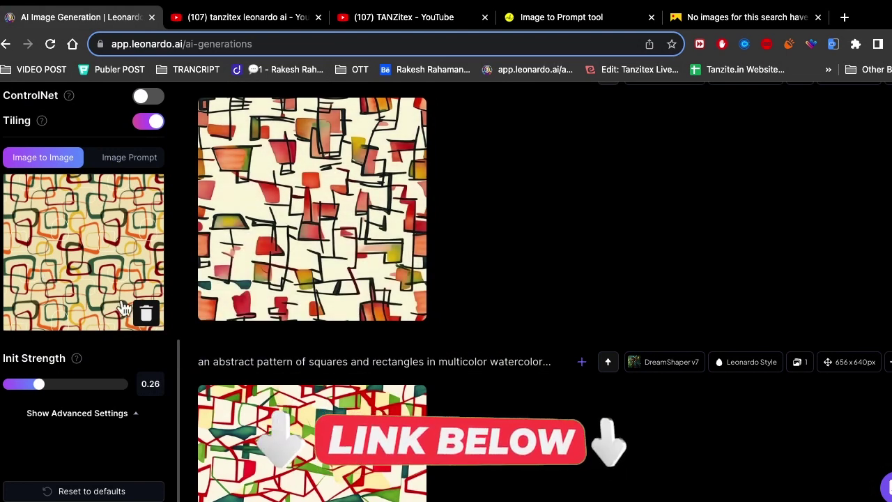
click(145, 314)
key(super+Tab)
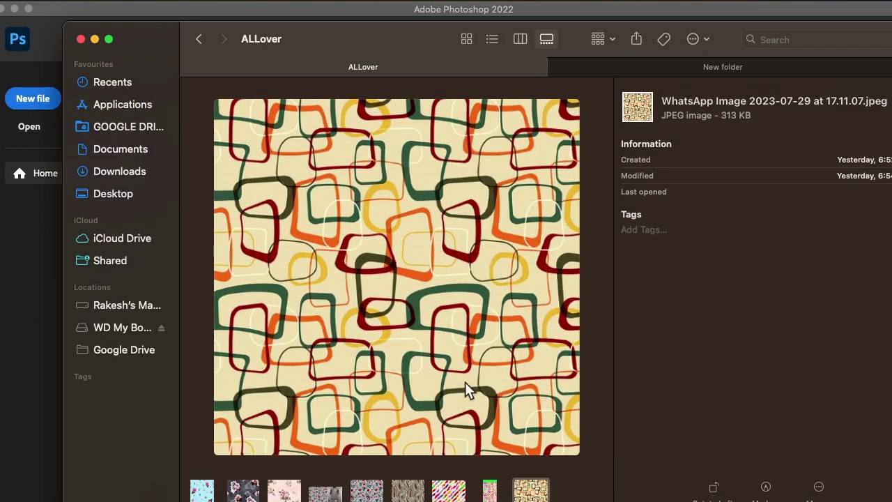
Pick the brown-and-cream leaf pattern in Finder's ALLover folder and drag it toward Leonardo's image input
key(Left)
key(Left)
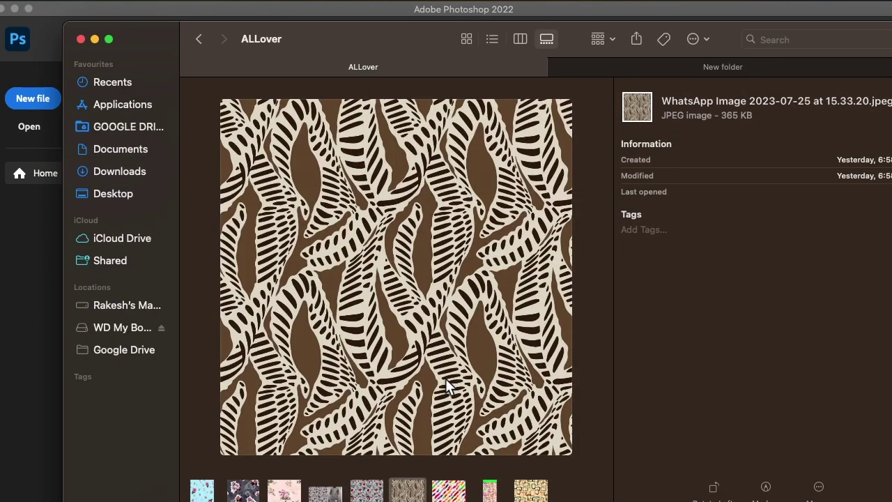
right_click(351, 297)
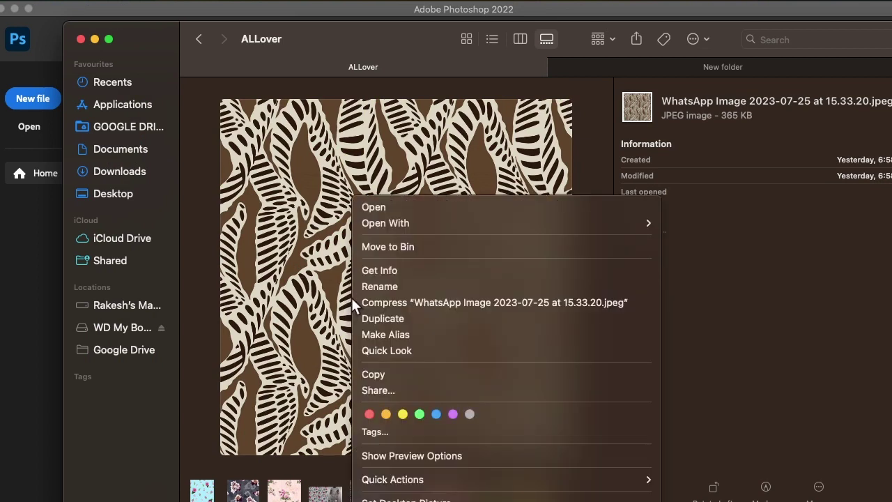
click(315, 278)
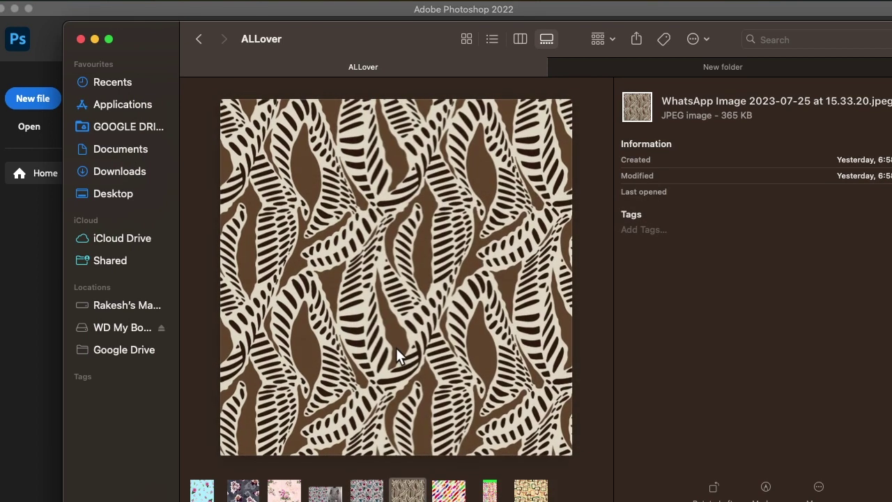
drag(417, 492, 77, 403)
key(super+Tab)
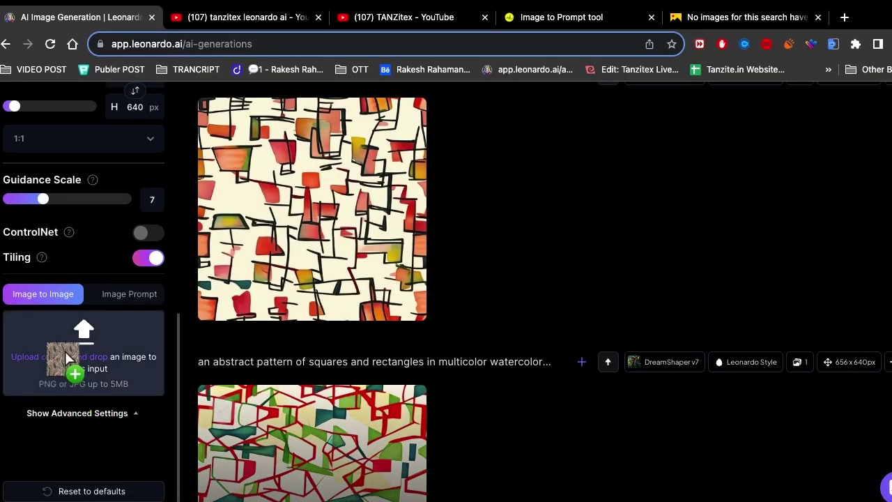
Drop the leaf pattern into the Image to Image slot and generate a 1264×1280 pattern from it
drag(77, 403, 74, 359)
scroll(408, 219, up, 5)
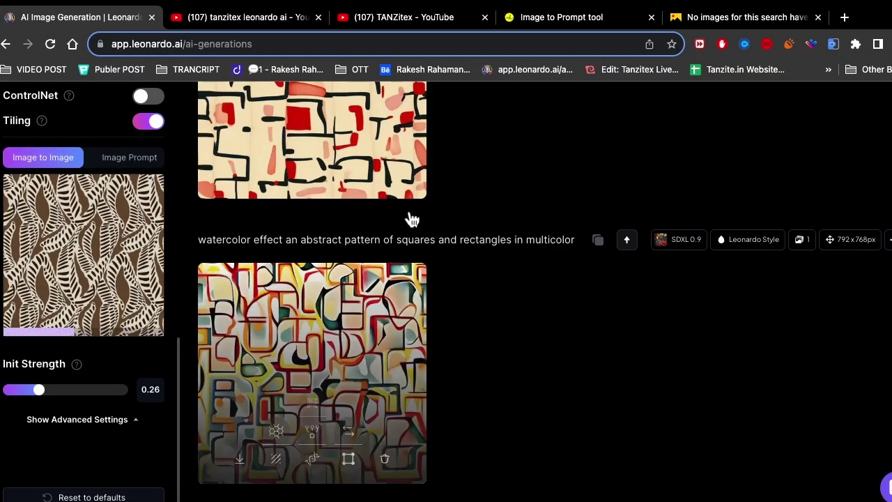
scroll(408, 219, up, 5)
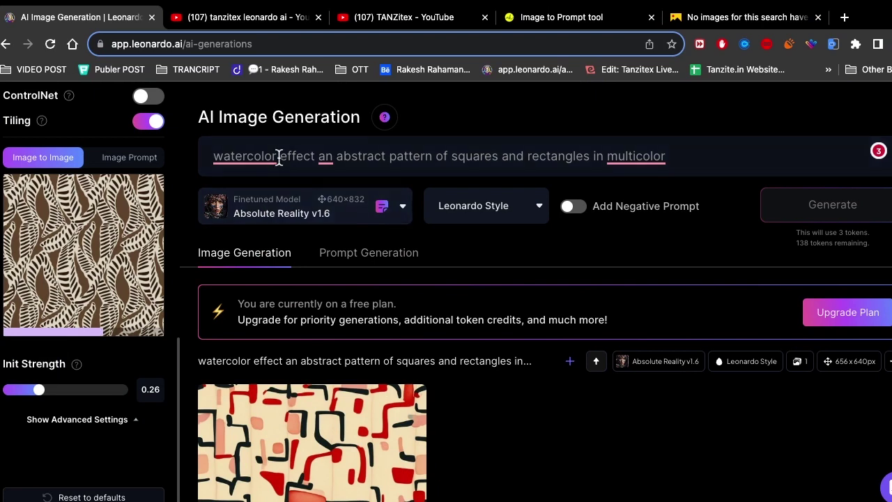
click(235, 158)
mouse_move(618, 154)
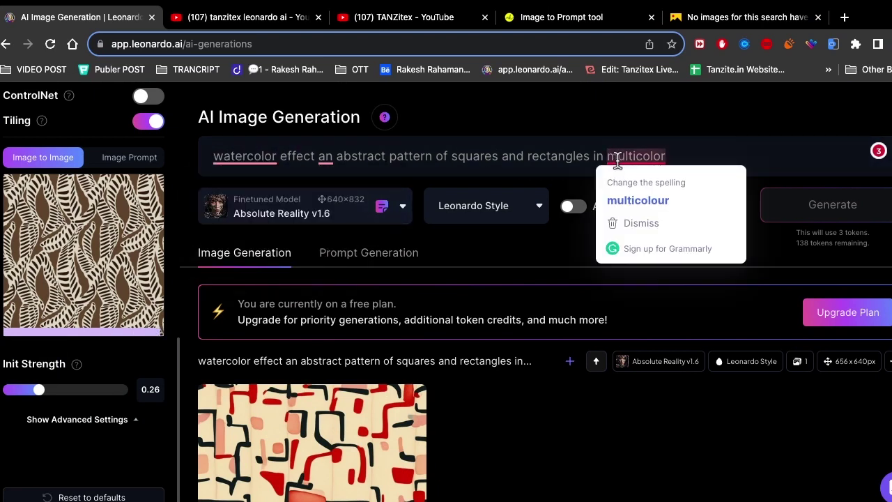
mouse_move(117, 317)
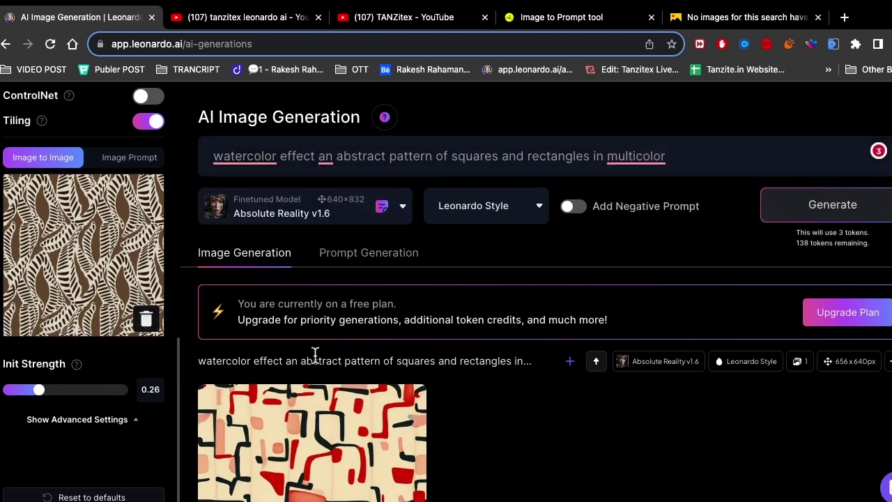
click(836, 212)
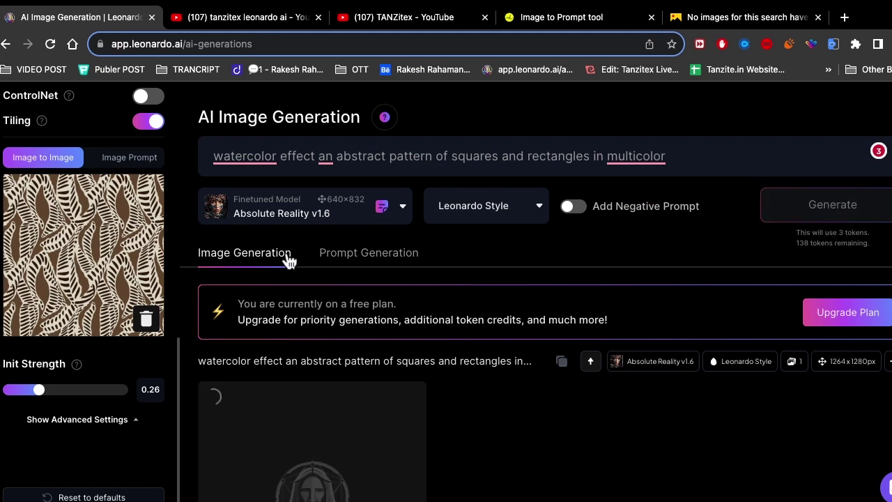
Check the Image to Prompt tool page, then return to Leonardo
click(591, 22)
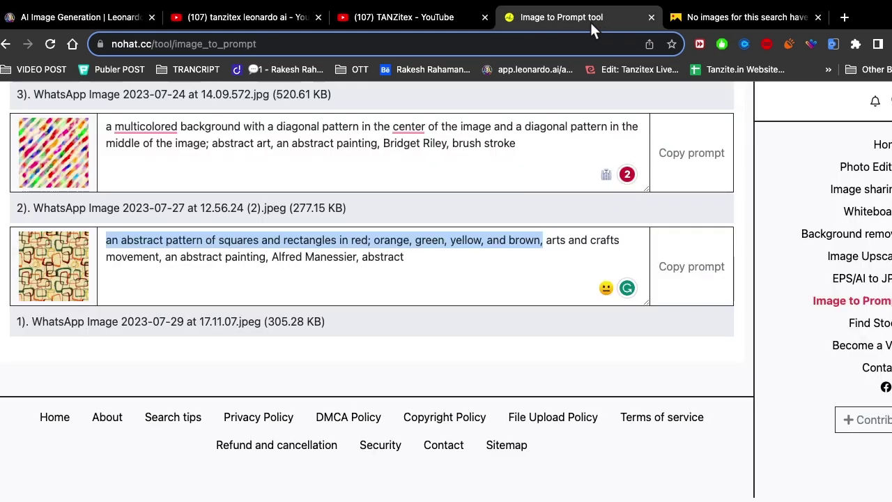
scroll(133, 378, down, 3)
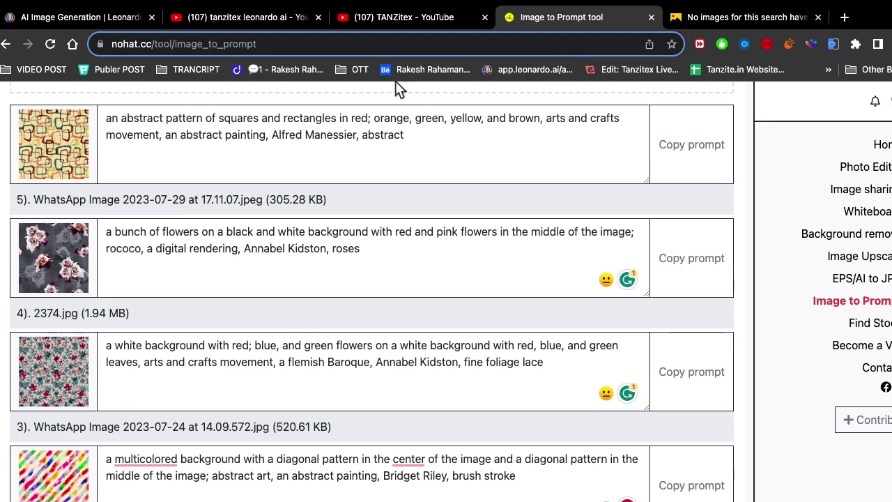
click(102, 26)
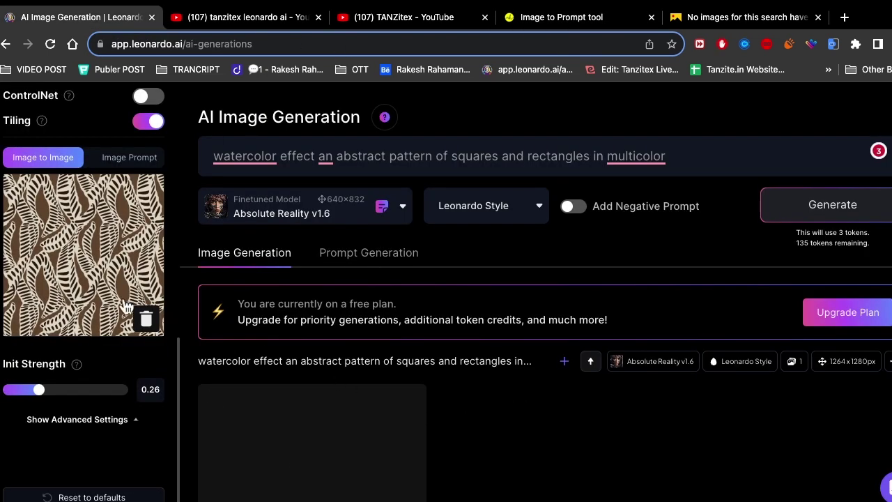
Switch the model to DreamShaper v7
scroll(519, 383, down, 3)
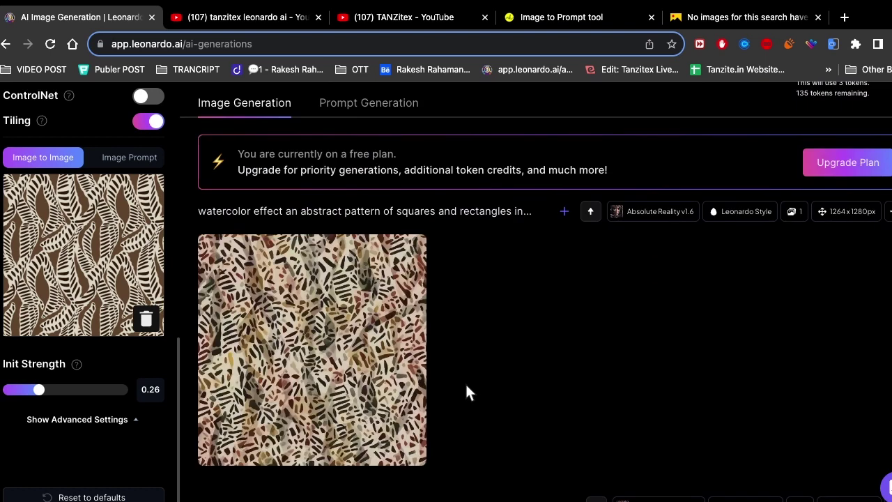
mouse_move(279, 366)
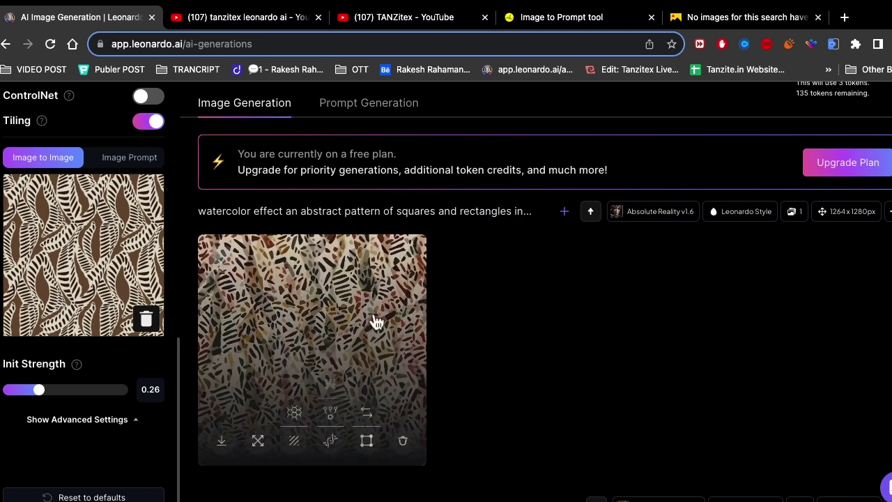
scroll(283, 345, up, 3)
click(285, 222)
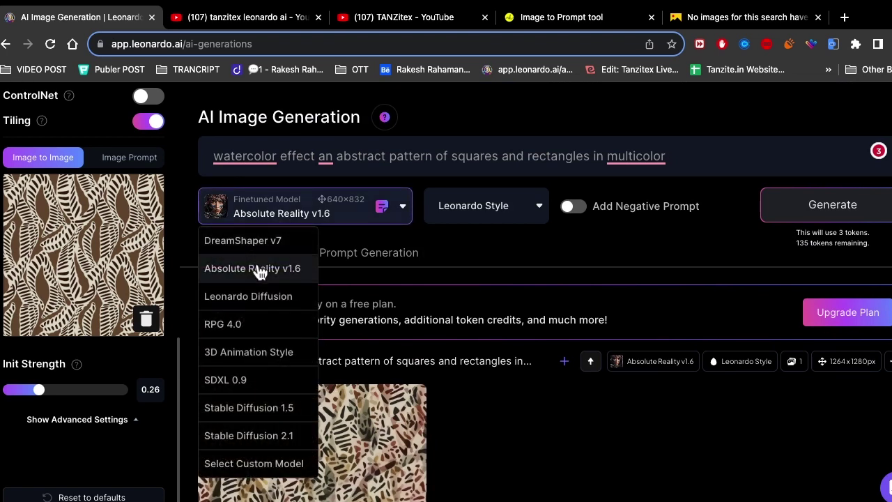
click(260, 239)
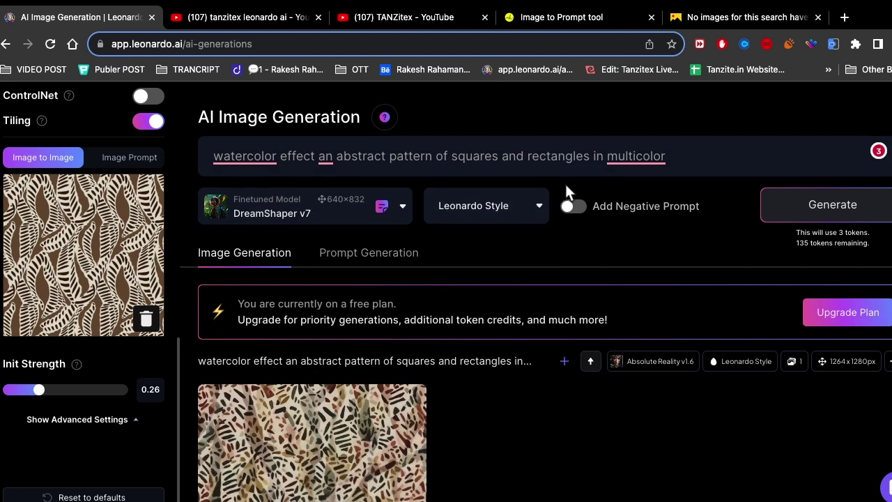
Cut 'squares and rectangles' so the prompt reads 'watercolor effect an abstract pattern in multicolor', and generate
drag(590, 156, 454, 153)
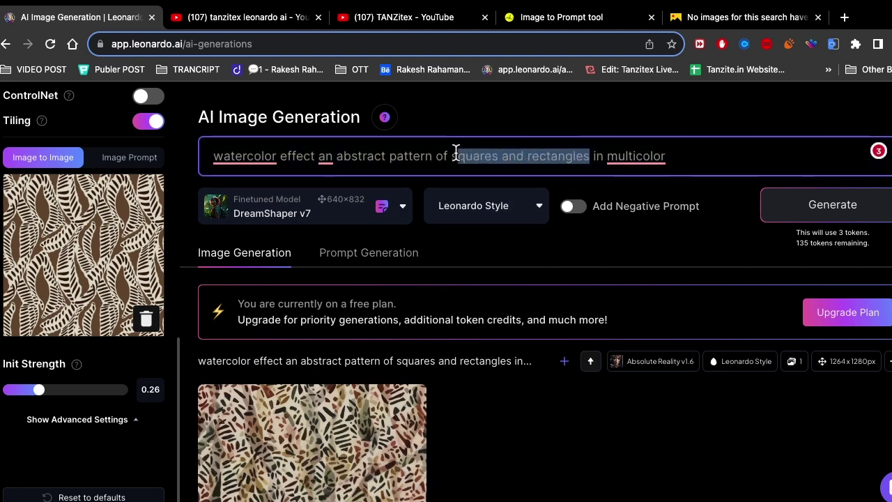
key(BackSpace)
key(BackSpace)
key(BackSpace)
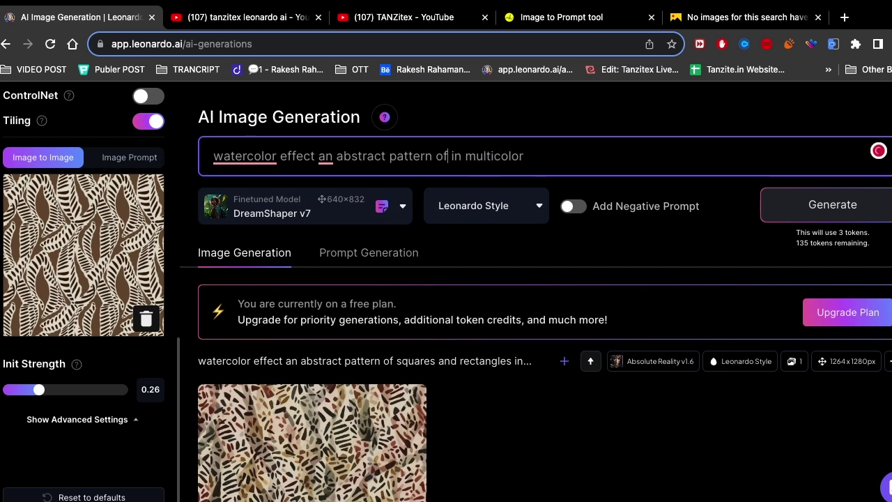
key(BackSpace)
key(BackSpace)
key(BackSpace)
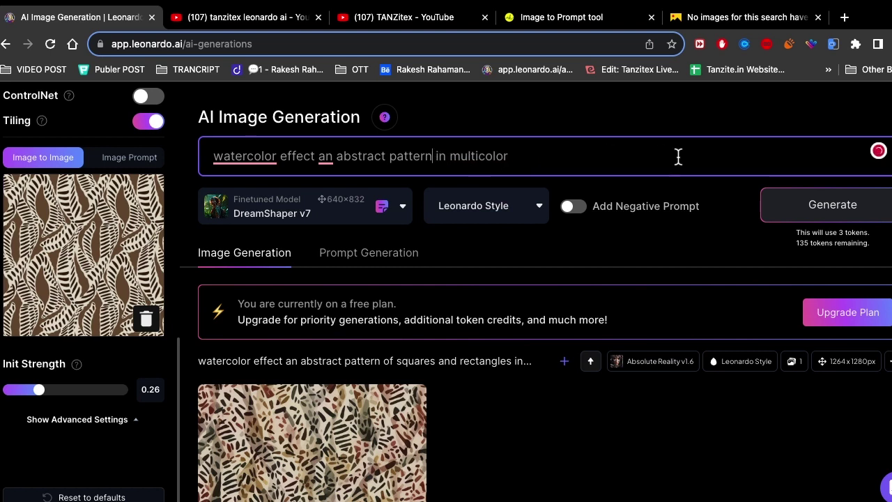
click(819, 215)
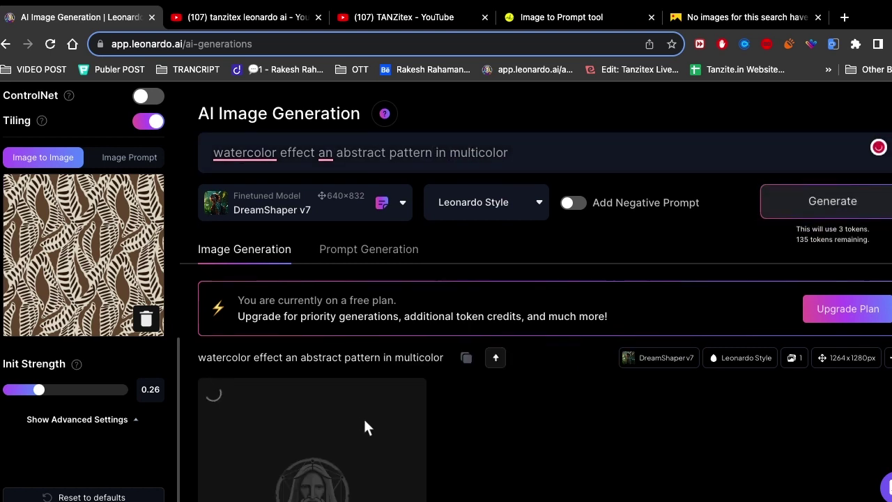
Reveal the NSFW-hidden DreamShaper v7 result and view the zebra-like stripe pattern enlarged
scroll(367, 427, down, 2)
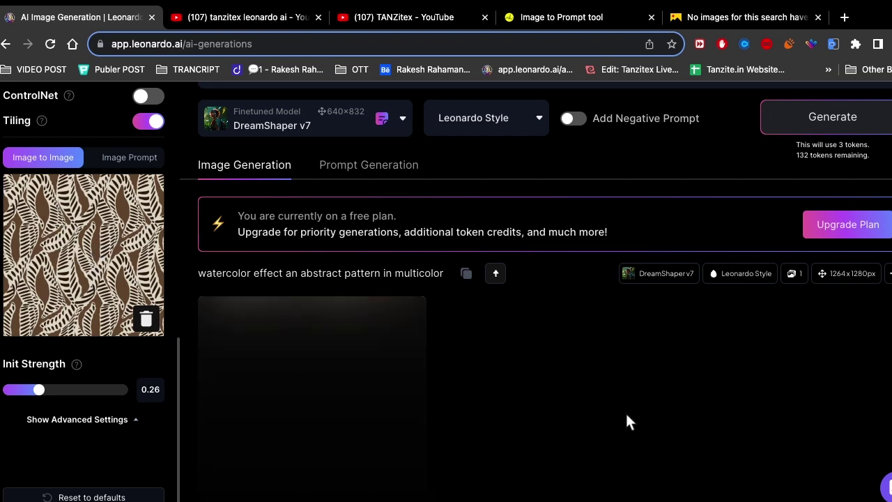
scroll(354, 349, down, 3)
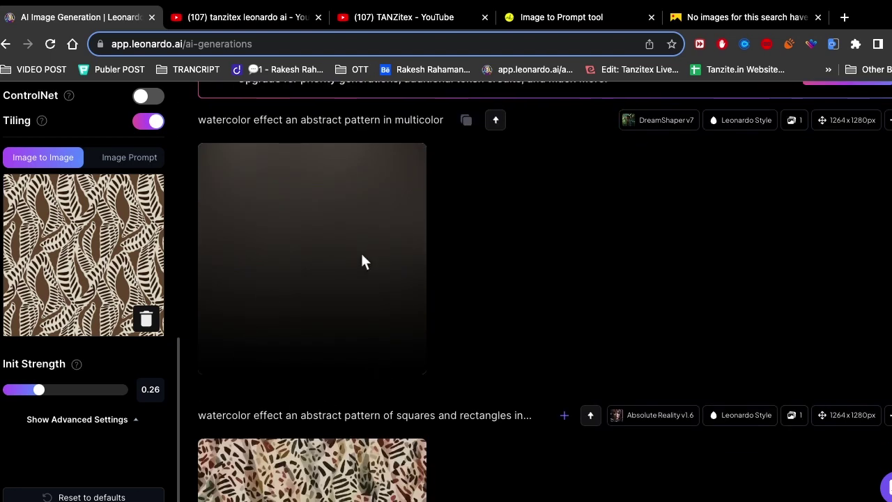
scroll(302, 246, down, 2)
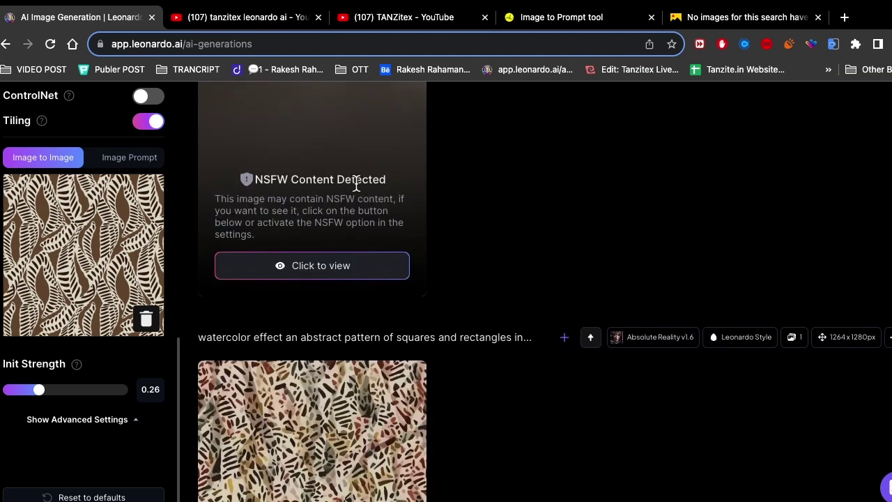
click(317, 271)
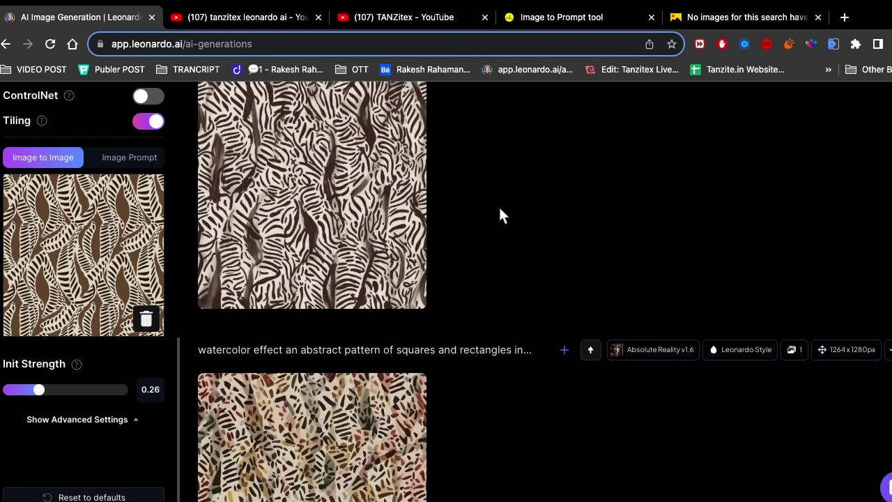
scroll(500, 209, up, 1)
click(328, 219)
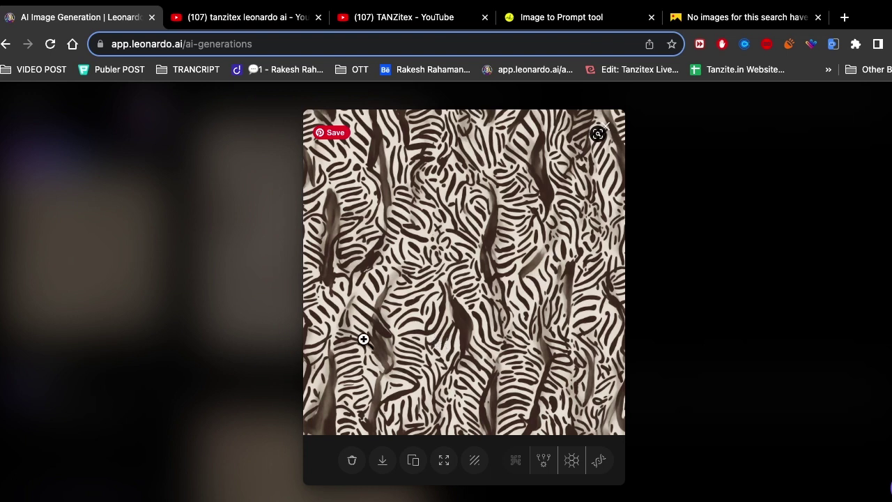
click(800, 276)
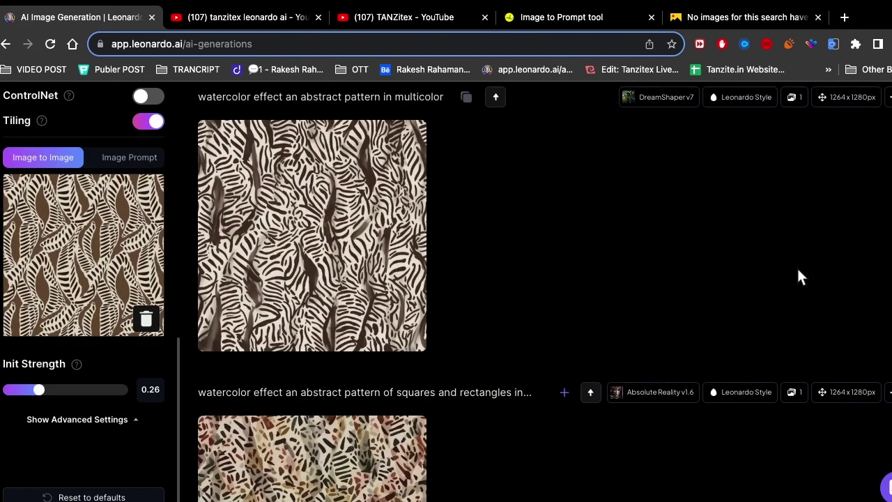
scroll(448, 225, up, 5)
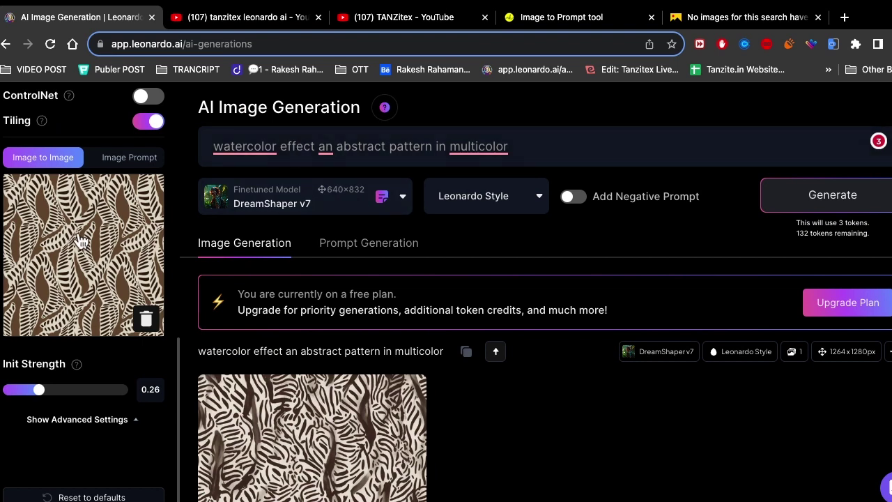
Copy the red, blue and green flowers caption from the Image to Prompt tool
click(550, 19)
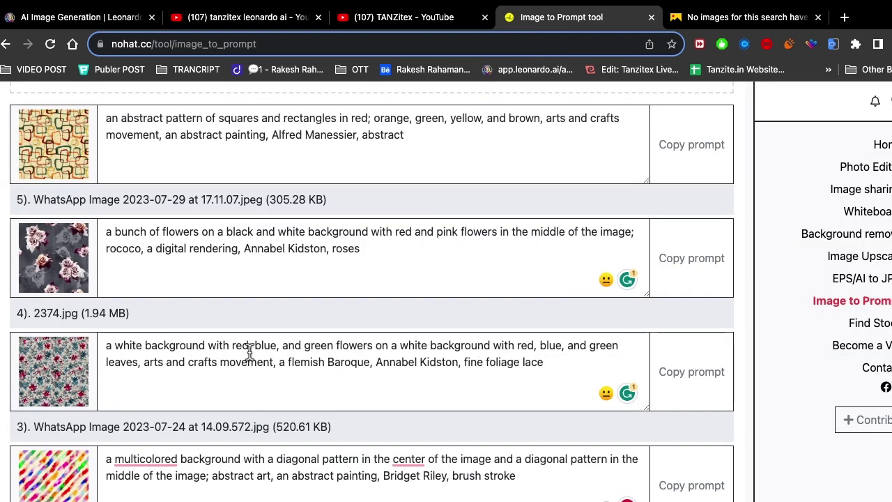
drag(106, 345, 548, 371)
key(ctrl+c)
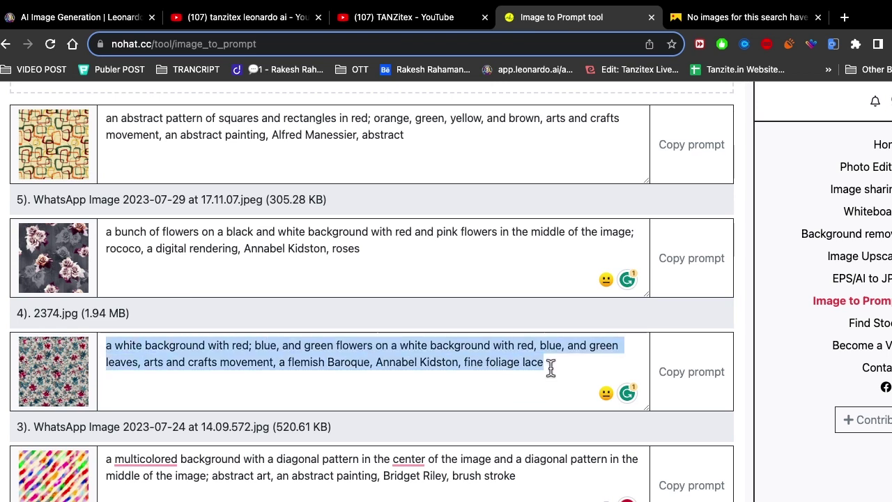
click(123, 14)
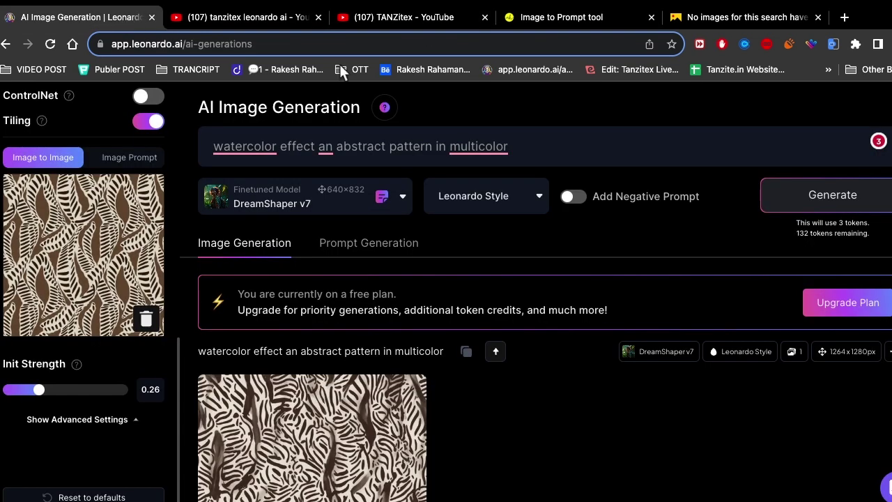
Replace the prompt with the white-background flowers caption and generate with DreamShaper v7
click(547, 146)
key(ctrl+a)
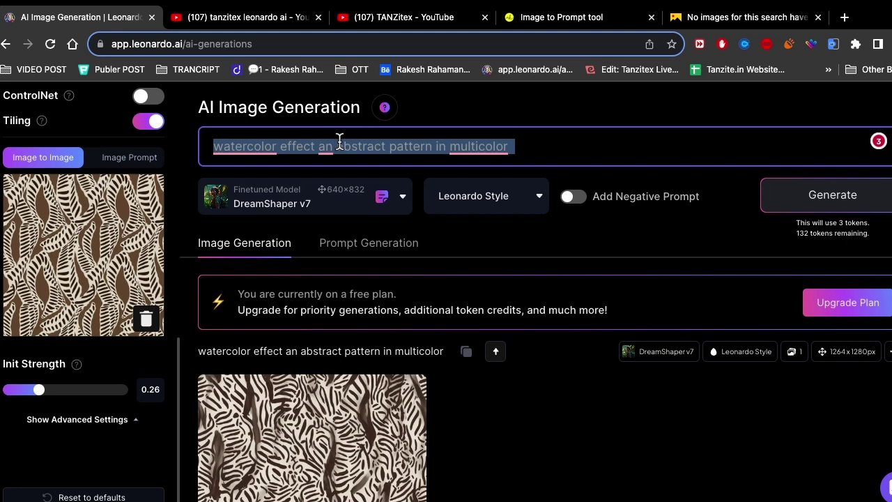
key(ctrl+v)
key(Return)
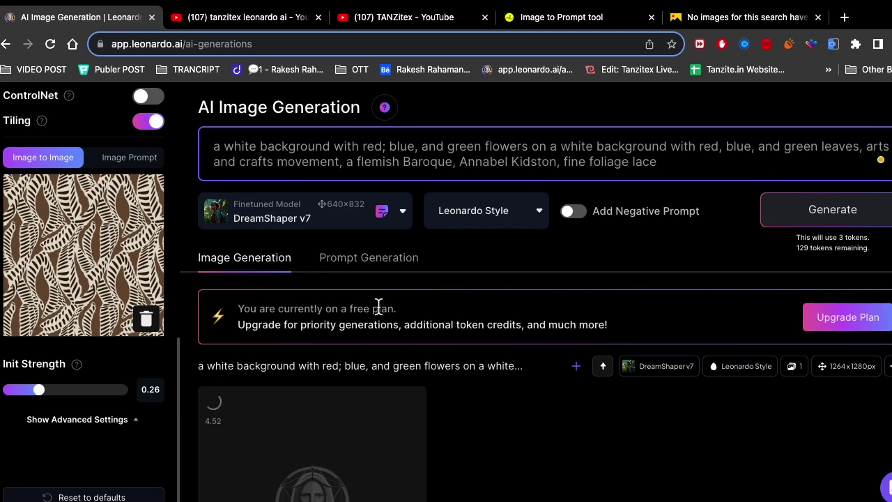
Review the red-and-green floral result and open the model dropdown
scroll(327, 309, down, 2)
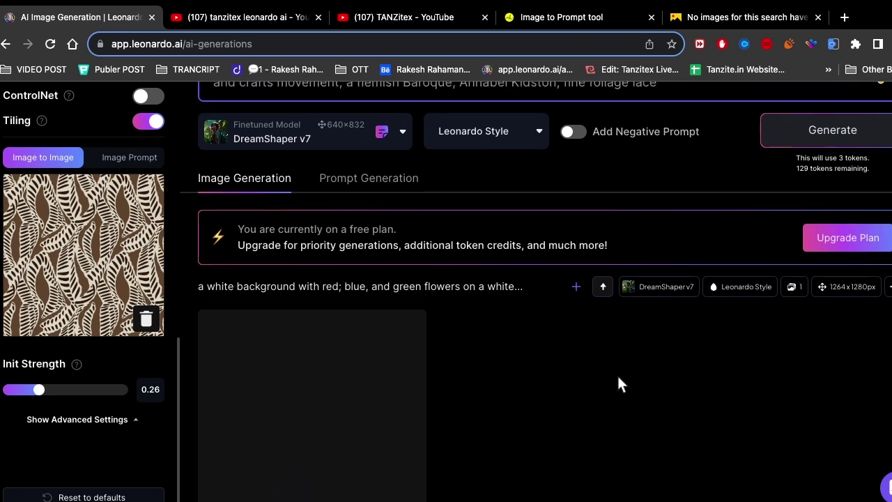
scroll(613, 378, down, 1)
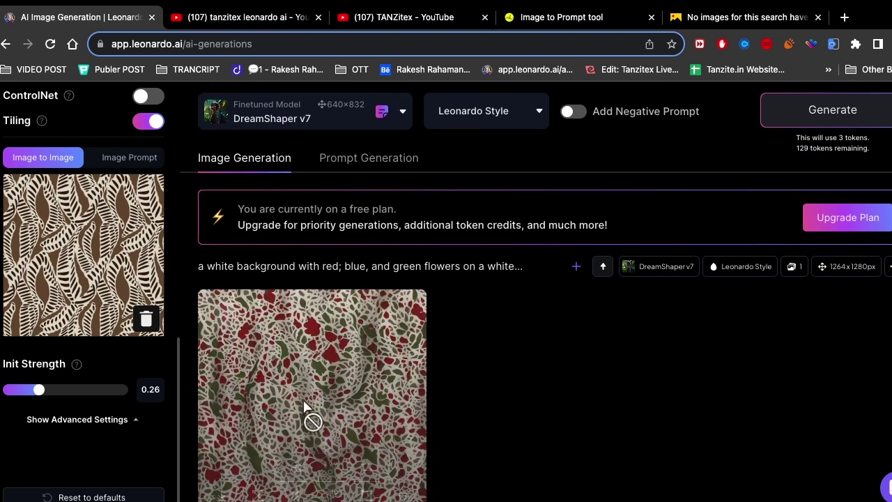
mouse_move(350, 408)
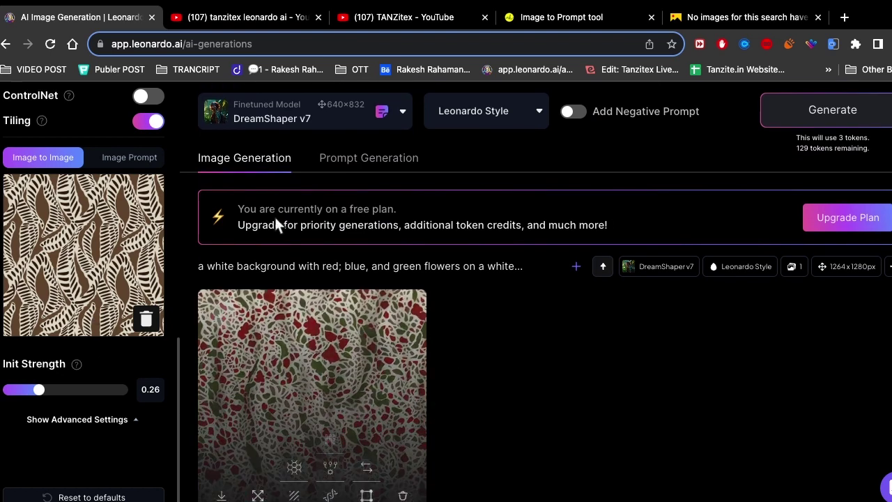
click(289, 124)
Switch to SDXL 0.9 and generate the flower-caption pattern
click(253, 293)
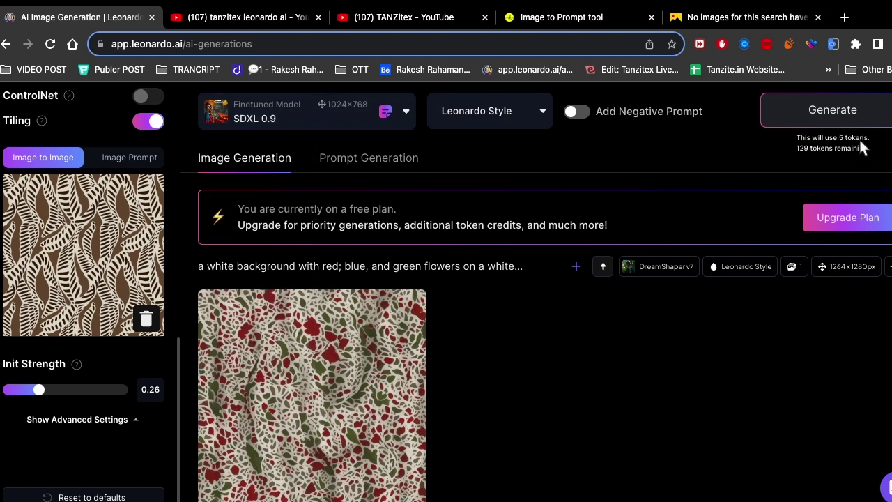
click(836, 112)
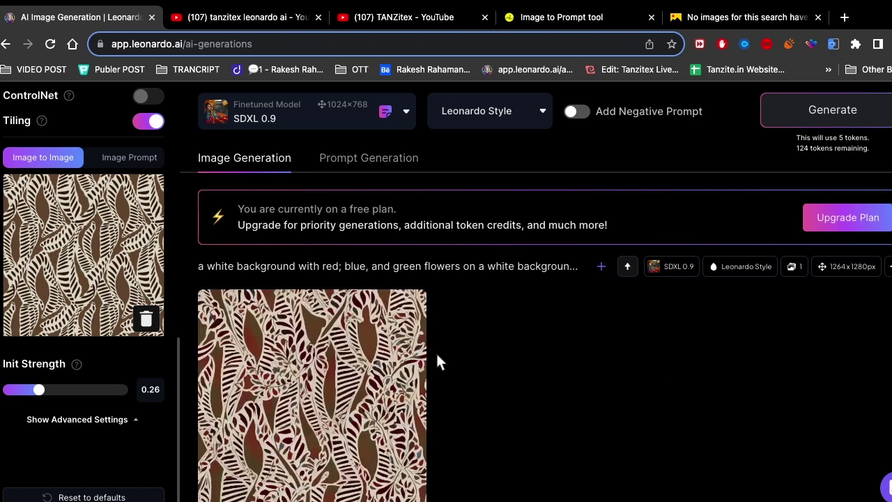
scroll(502, 373, down, 3)
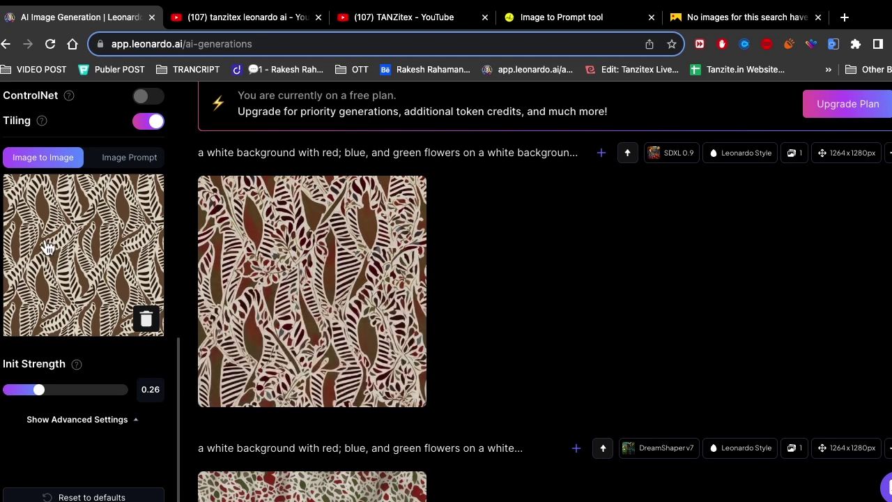
Inspect the maroon-and-cream leaf result enlarged, then switch to Finder
click(295, 279)
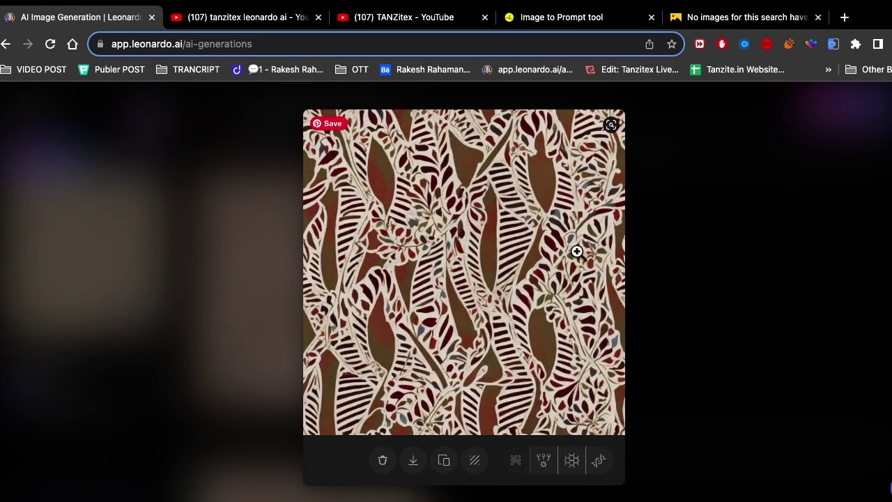
click(755, 262)
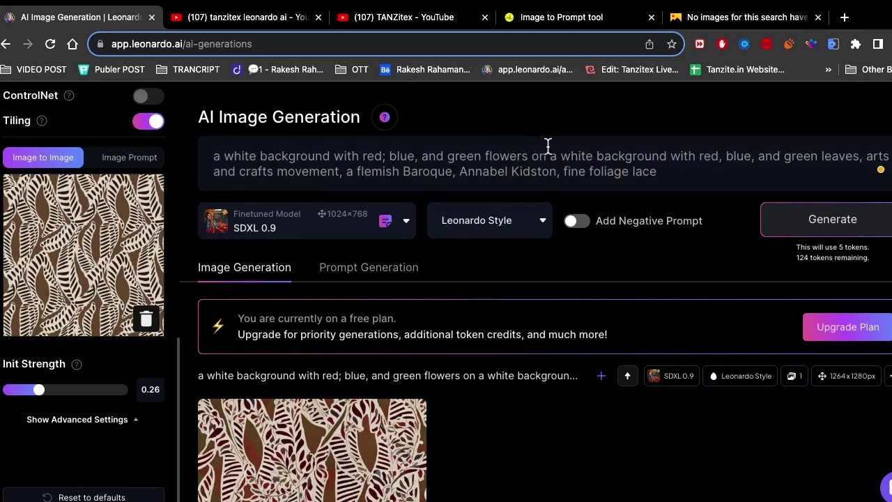
scroll(487, 278, down, 3)
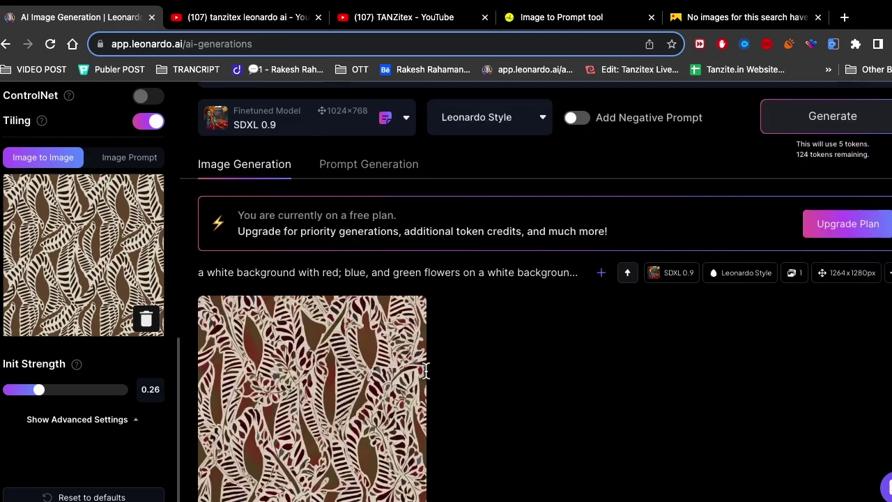
click(328, 296)
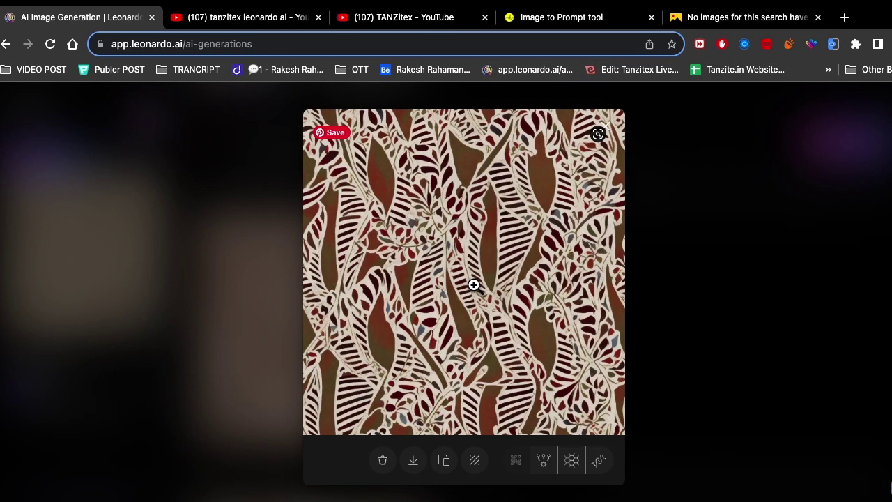
click(750, 267)
key(super+Tab)
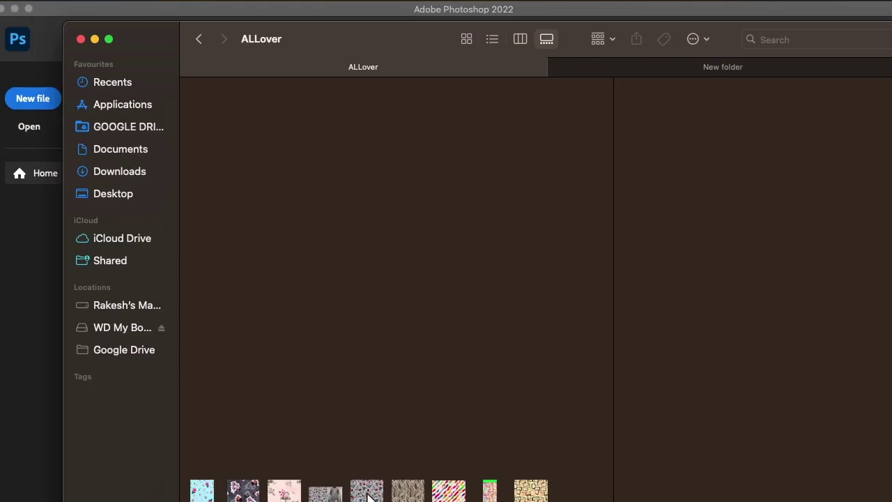
Open a saved WhatsApp pattern image from the ALLover folder in Preview
double_click(369, 496)
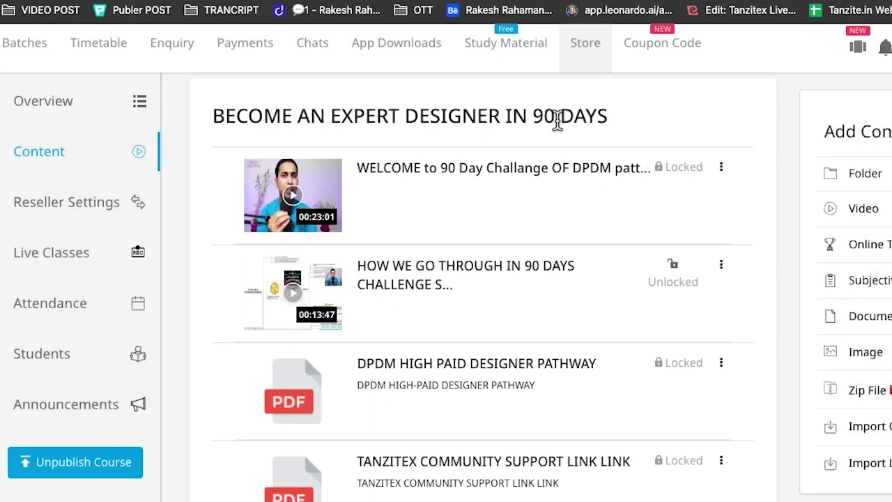
scroll(510, 234, down, 1)
scroll(472, 261, down, 2)
scroll(426, 200, down, 3)
scroll(495, 377, down, 3)
scroll(370, 258, down, 2)
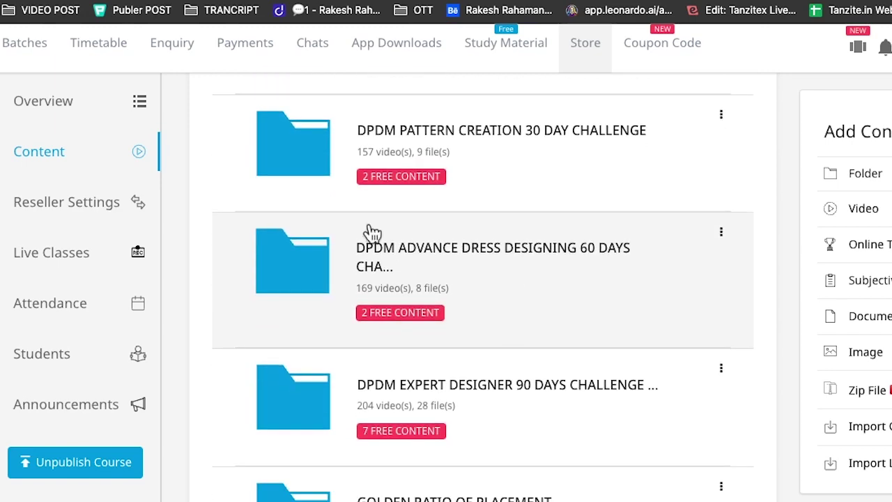
scroll(566, 376, down, 3)
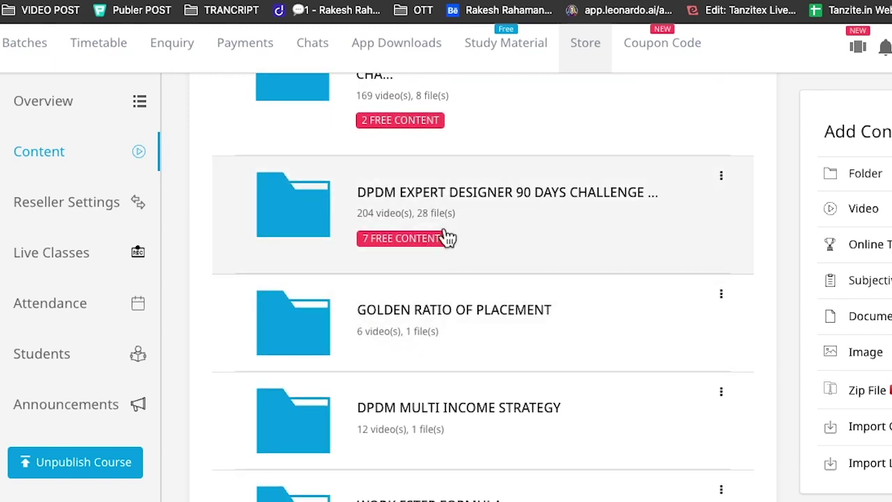
scroll(438, 241, down, 2)
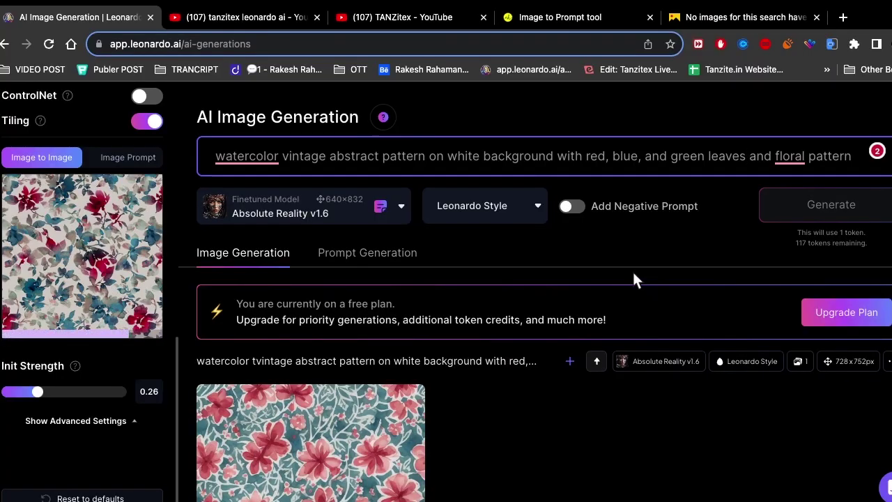
Accept Grammarly's 'watercolour' fix, dismiss the 'floral' card, and generate with Absolute Reality v1.6
mouse_move(263, 153)
click(272, 198)
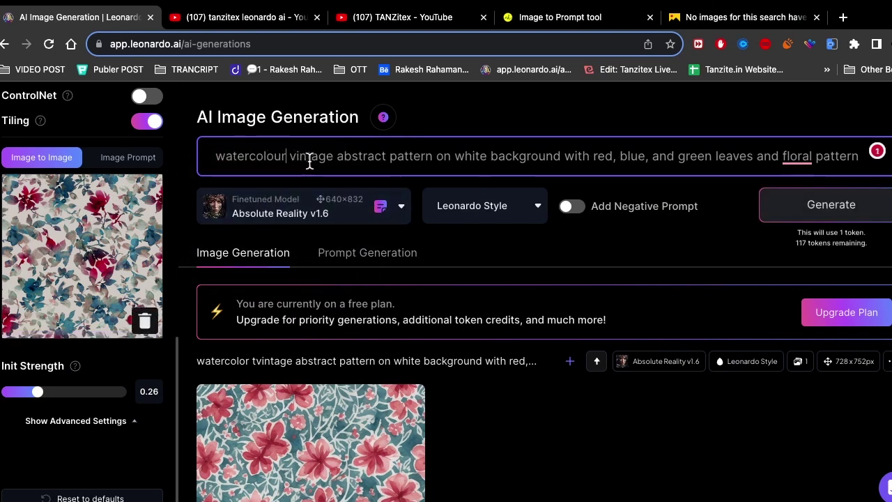
mouse_move(800, 155)
click(807, 209)
click(837, 215)
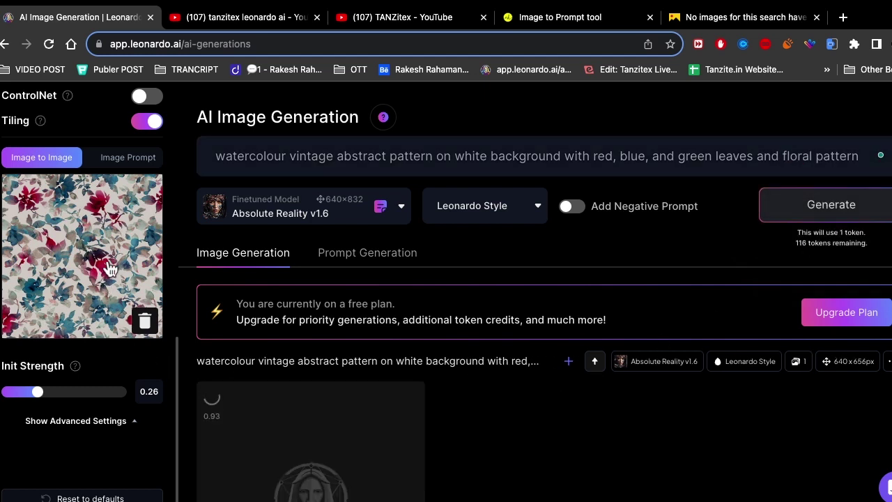
scroll(331, 396, down, 3)
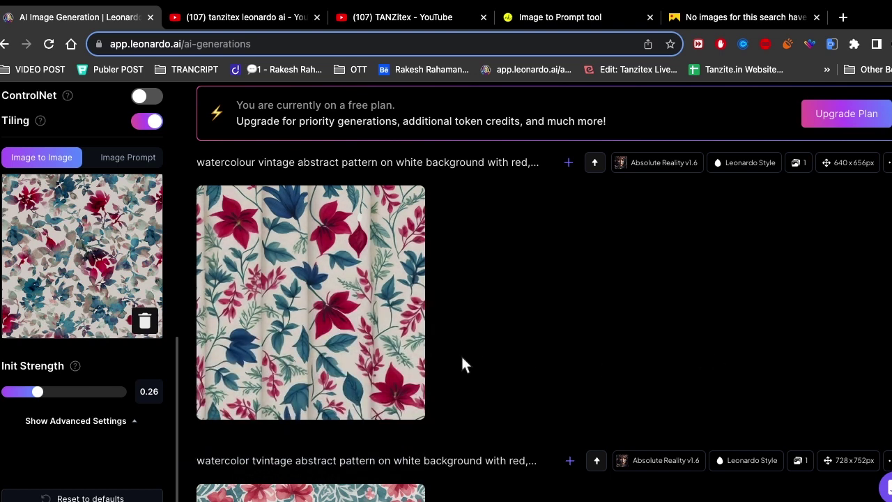
scroll(447, 248, up, 3)
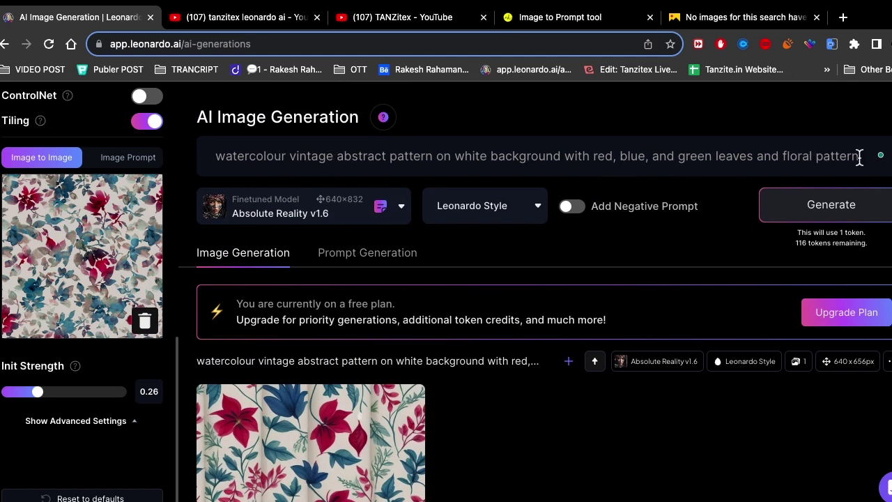
Generate the floral prompt with DreamShaper v7 at init strength 0.23
click(337, 216)
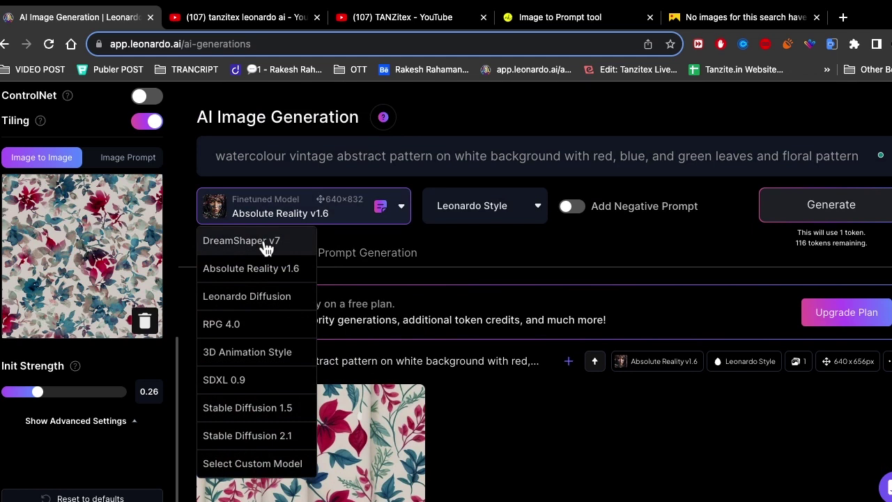
click(265, 244)
click(829, 209)
drag(37, 391, 34, 392)
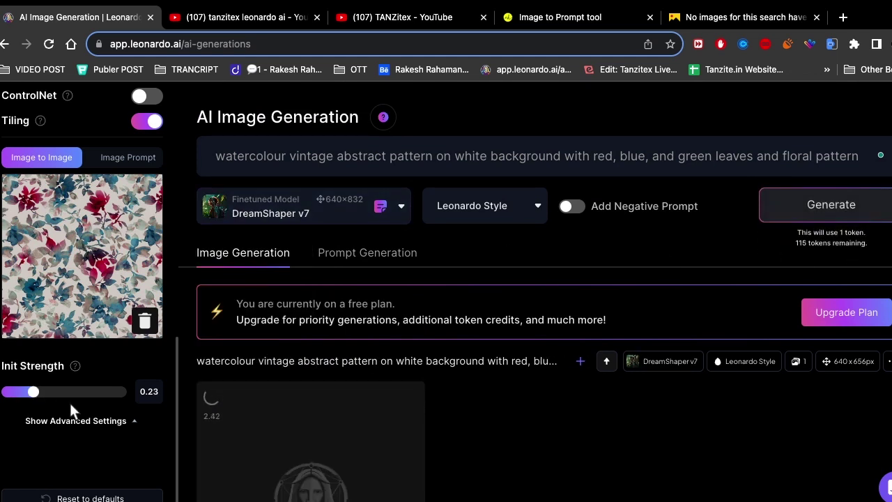
scroll(369, 411, down, 1)
scroll(297, 358, down, 4)
scroll(414, 360, down, 2)
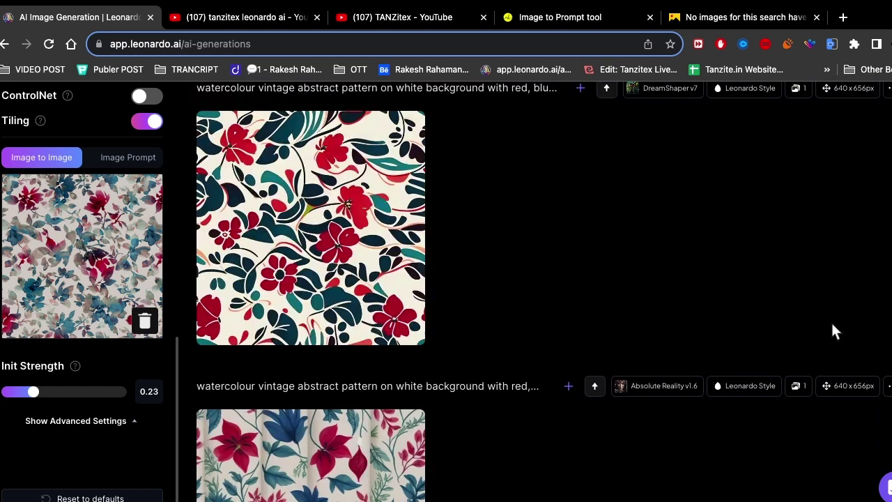
scroll(292, 195, up, 5)
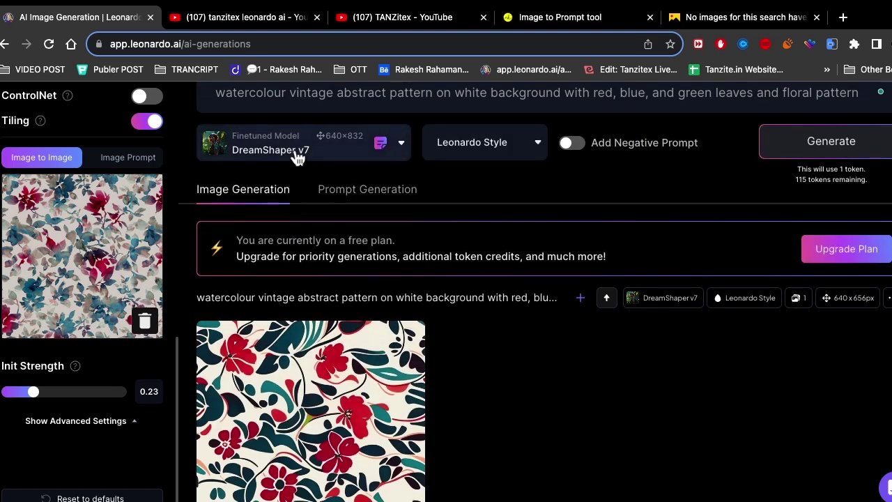
Switch the model to Absolute Reality v1.6 and generate again
click(297, 158)
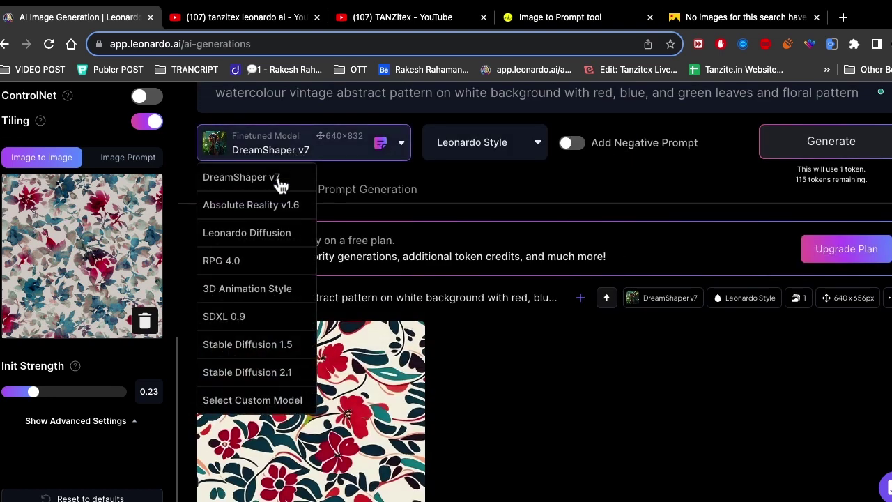
click(269, 320)
click(310, 161)
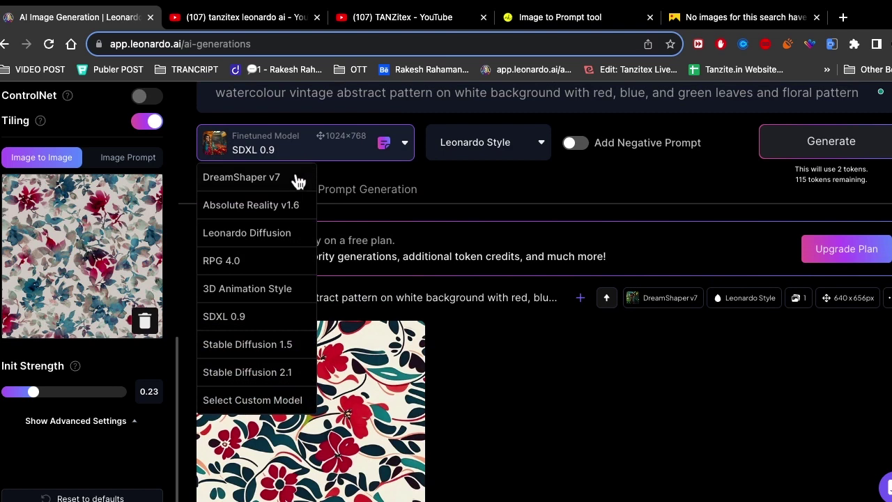
click(295, 204)
click(843, 156)
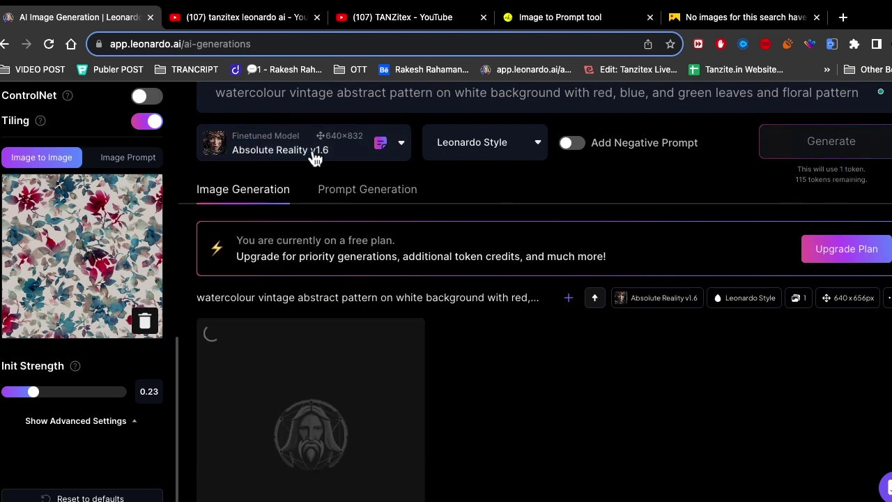
scroll(542, 252, up, 2)
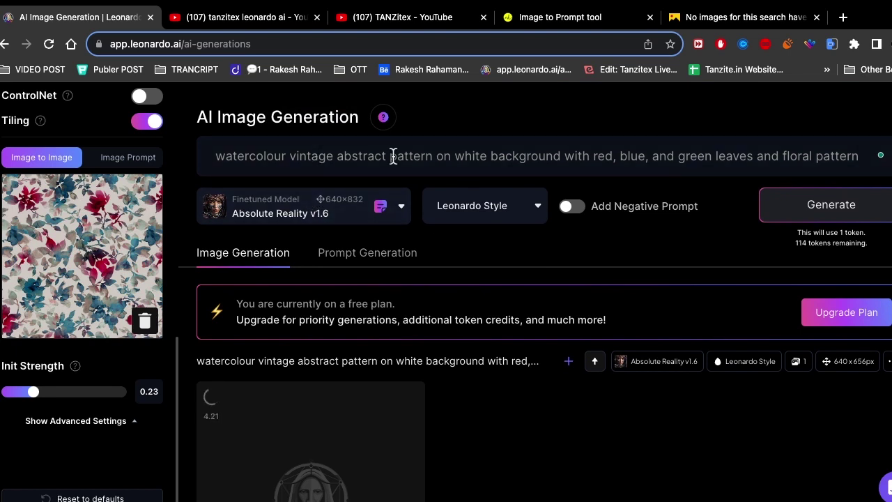
Shorten the prompt to 'watercolour vintage abstract pattern' and generate
drag(436, 156, 865, 156)
key(BackSpace)
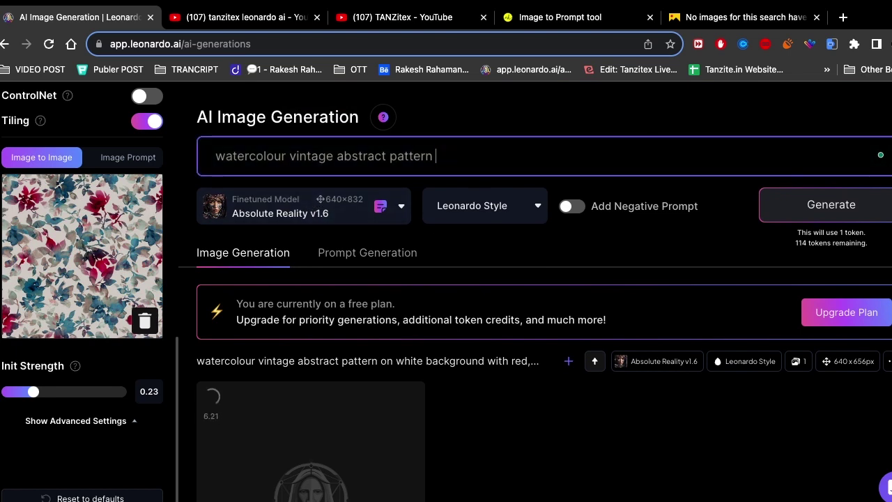
click(824, 209)
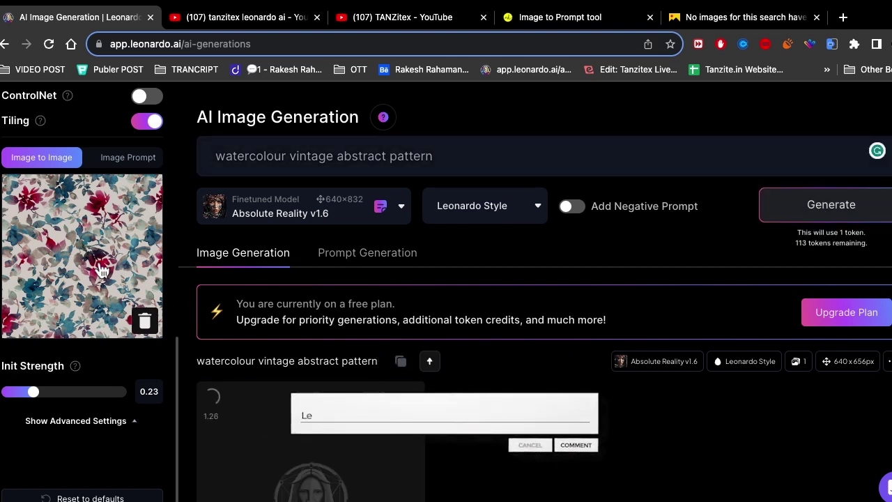
Lower Init Strength to 0.2 and generate again
scroll(321, 447, down, 1)
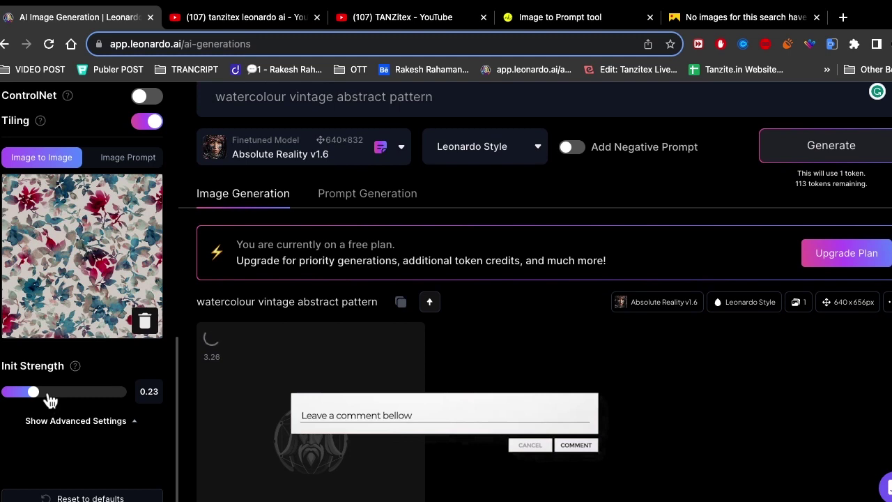
drag(32, 397, 29, 398)
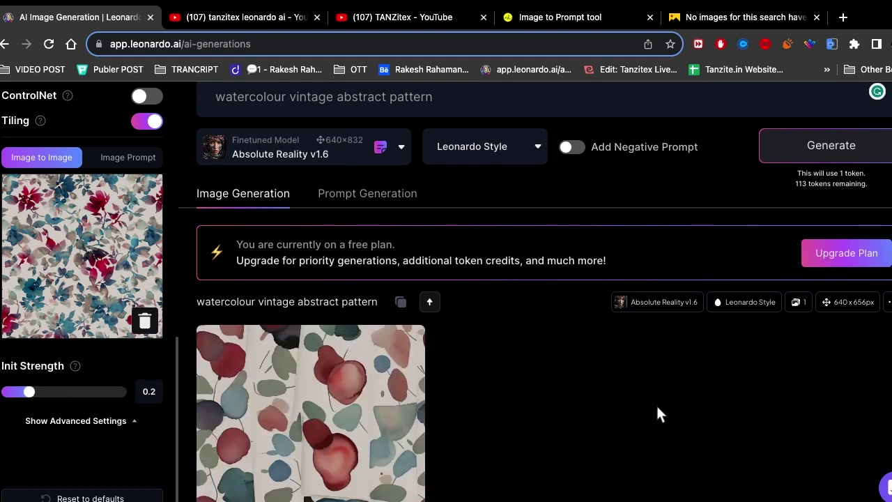
click(832, 162)
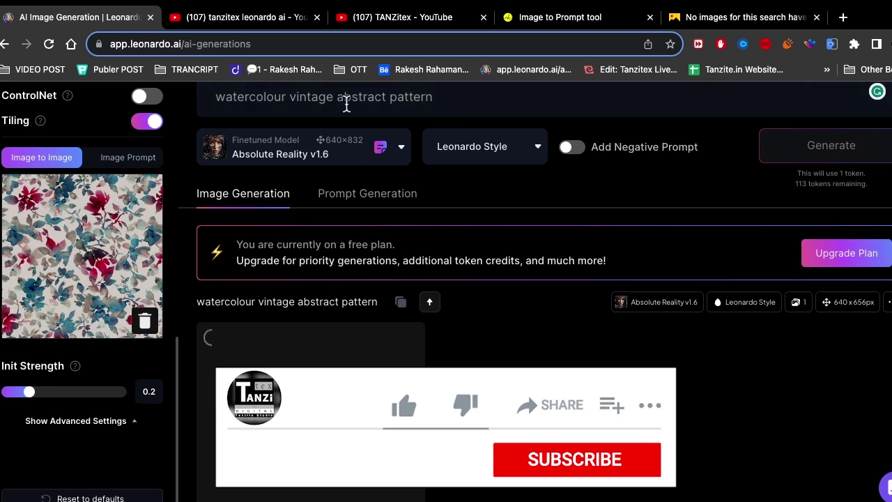
Generate 'watercolour vintage abstract floral pattern' and reveal the NSFW-flagged result
click(388, 97)
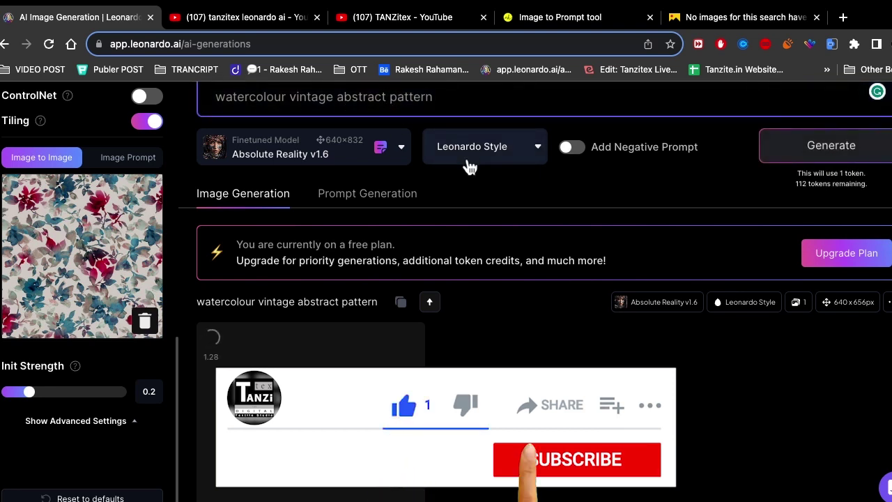
text(floral)
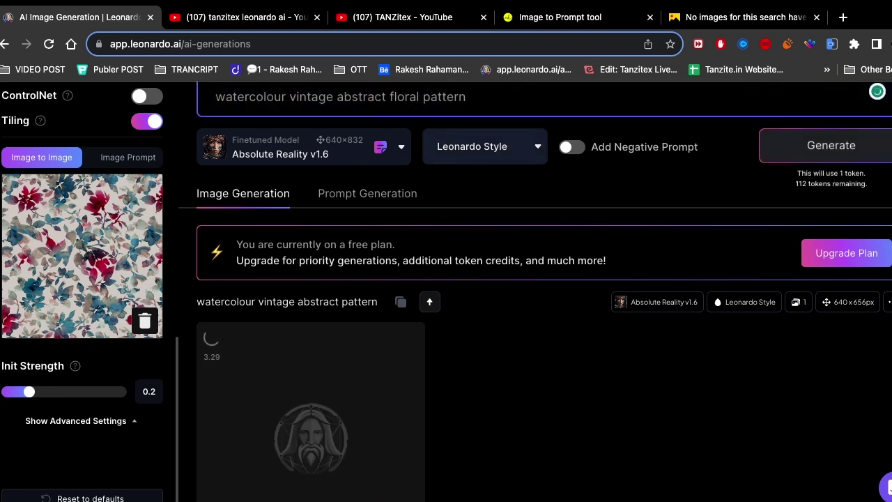
click(822, 155)
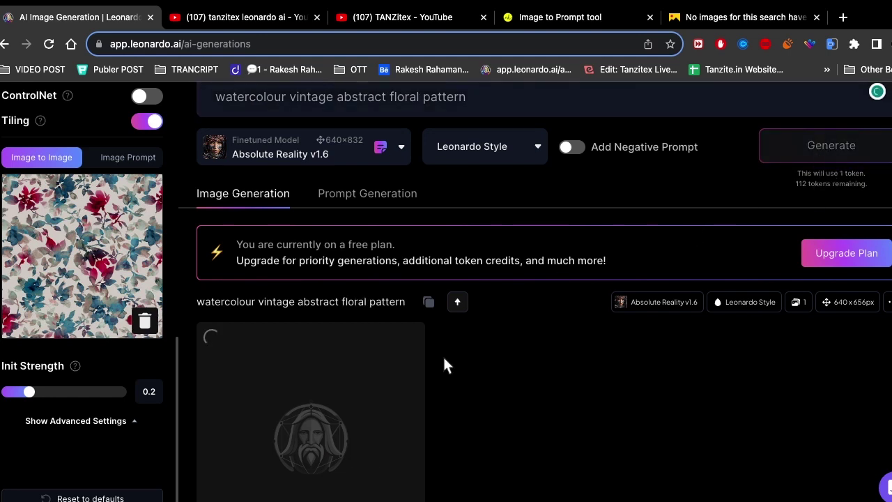
scroll(443, 355, down, 2)
scroll(436, 348, up, 3)
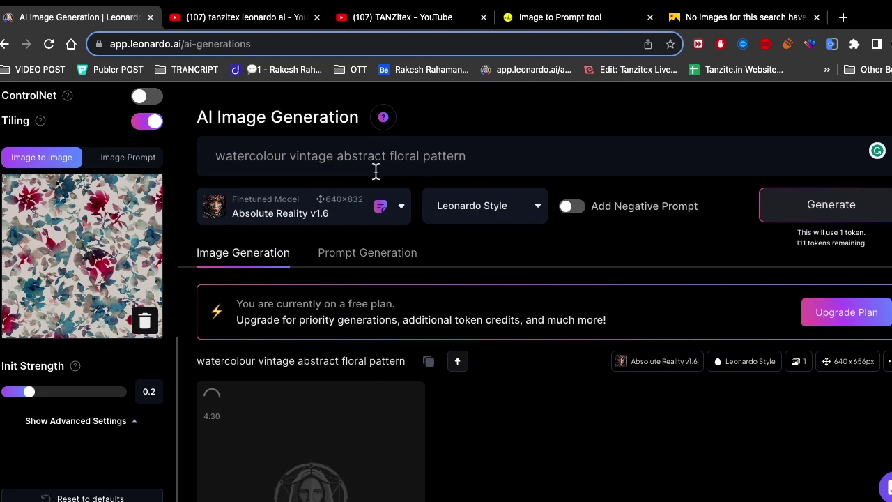
scroll(277, 416, down, 6)
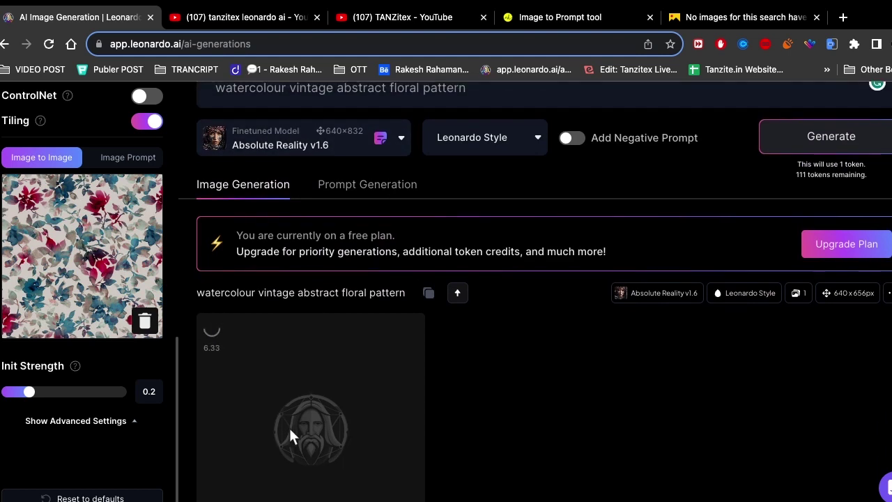
scroll(441, 350, down, 2)
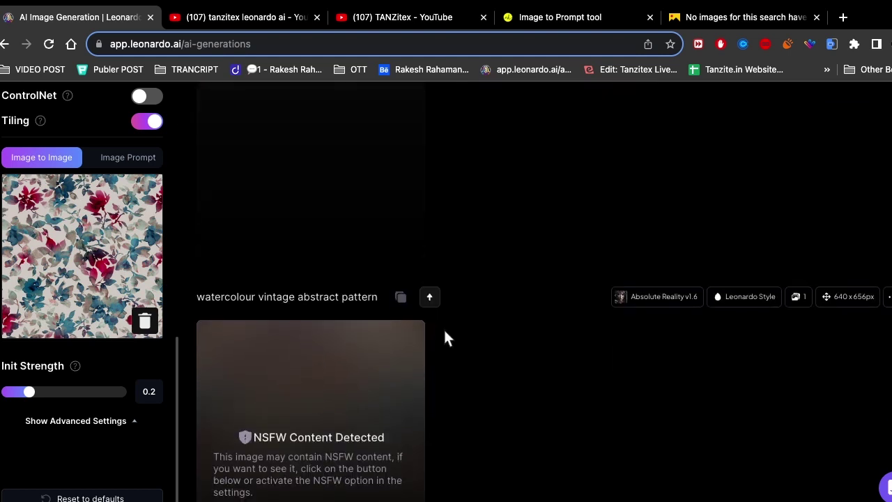
scroll(442, 334, up, 3)
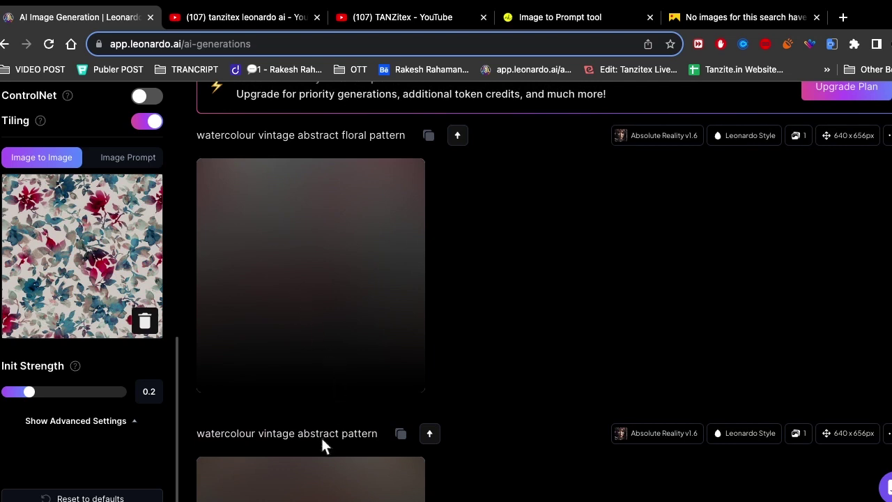
scroll(321, 432, down, 4)
click(315, 395)
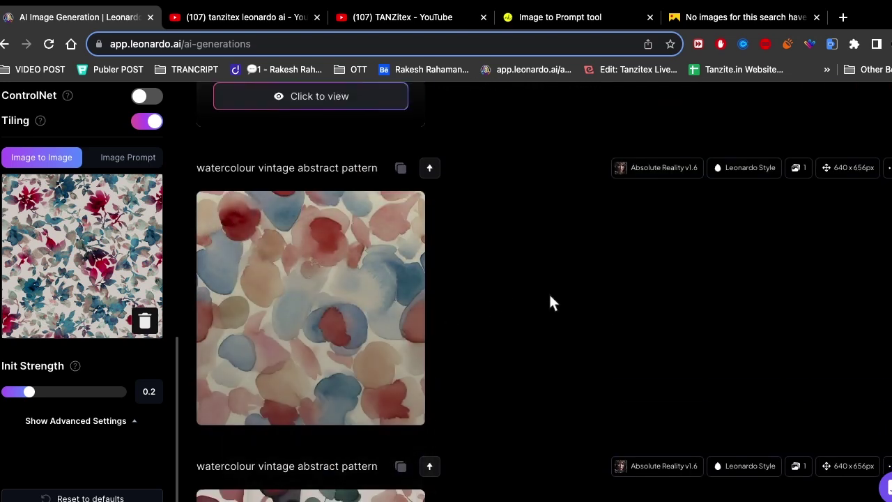
scroll(440, 278, up, 1)
scroll(440, 279, up, 6)
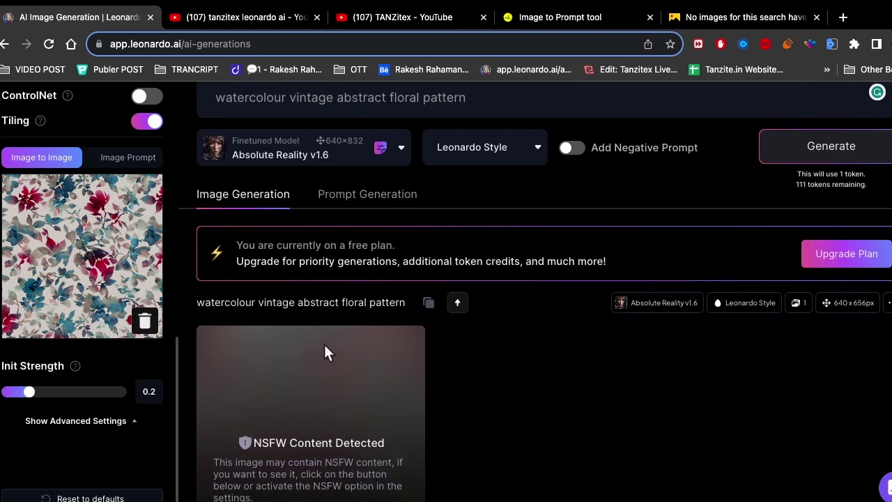
Reveal the hidden pink floral result, raise Init Strength to 0.27, and generate another floral tile
scroll(325, 355, down, 2)
click(310, 406)
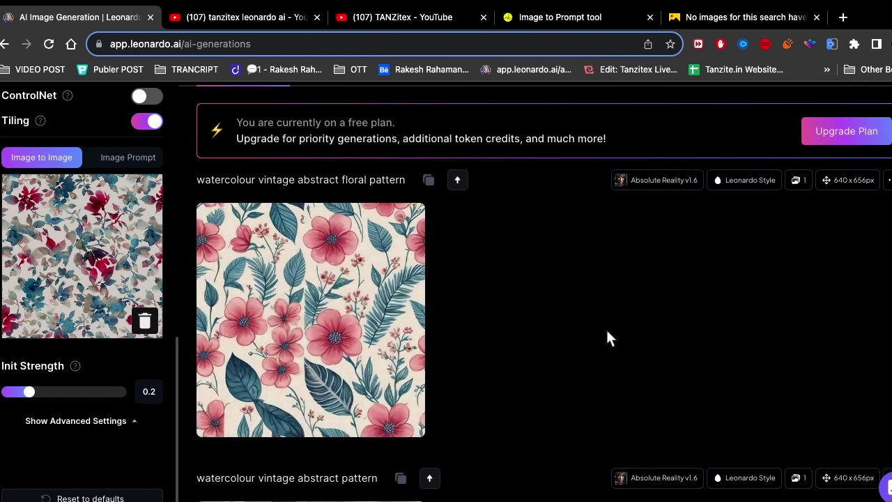
mouse_move(309, 369)
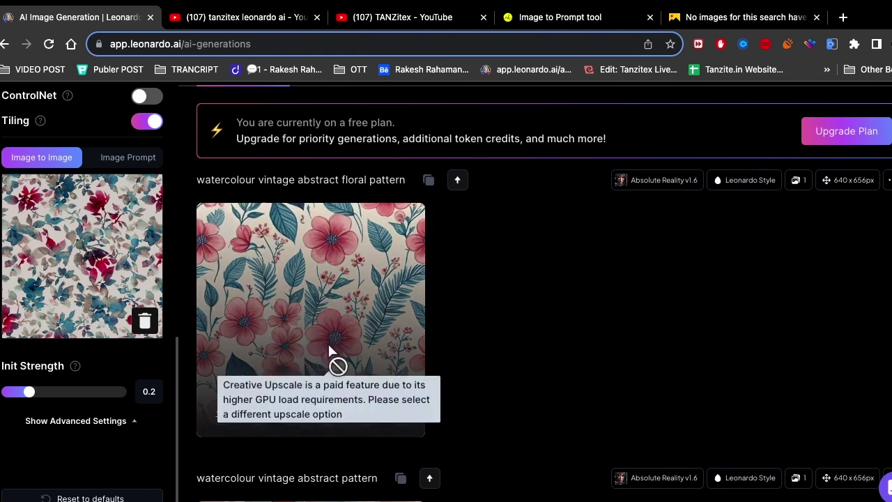
drag(28, 391, 41, 397)
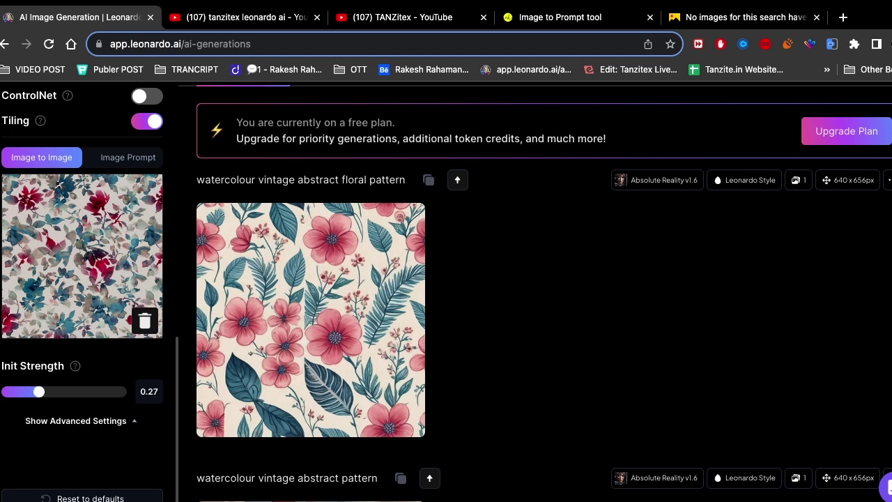
scroll(871, 139, up, 3)
click(847, 209)
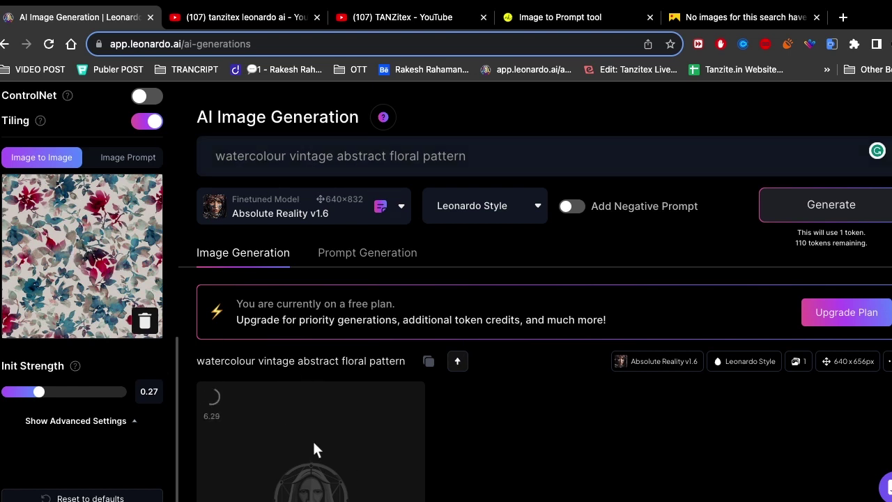
scroll(352, 387, down, 2)
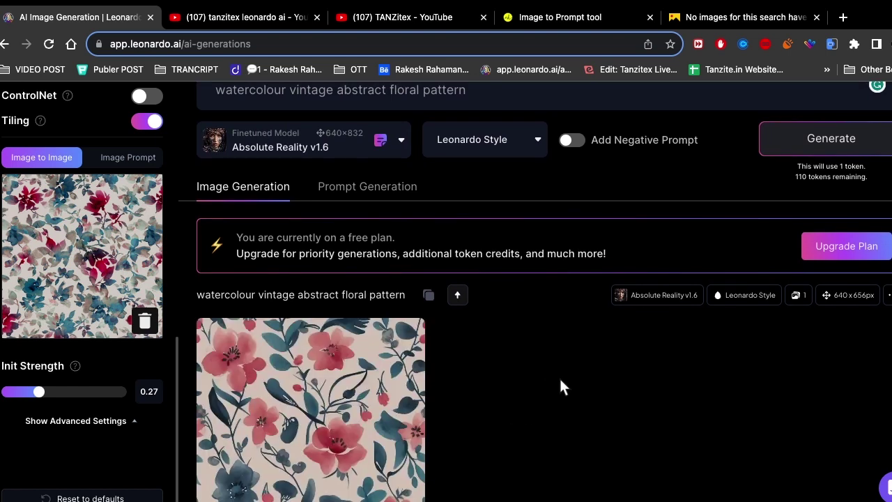
scroll(559, 376, down, 3)
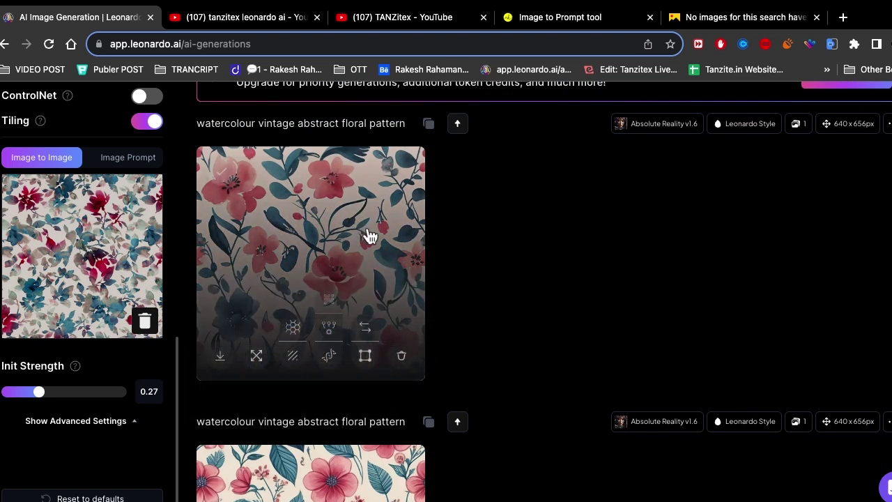
scroll(418, 335, up, 2)
scroll(435, 282, up, 3)
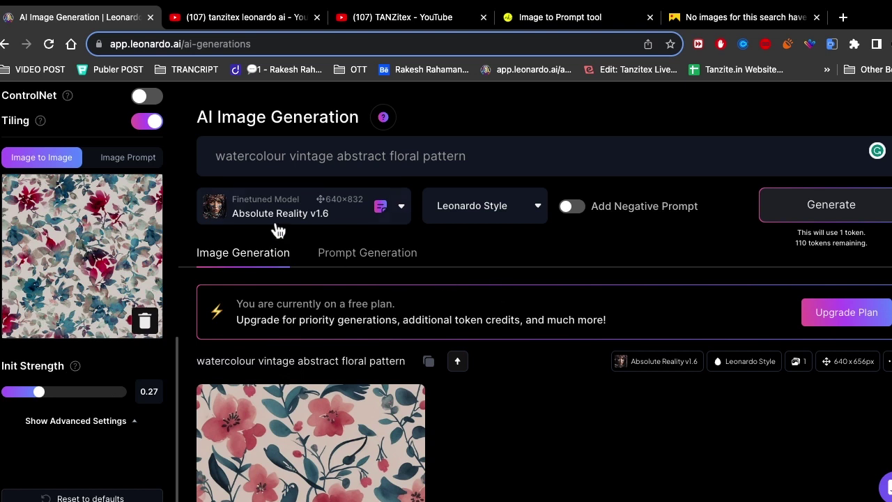
Make the grey roses pattern 2374.jpg from the ALLover folder the Image to Image source
key(super+Tab)
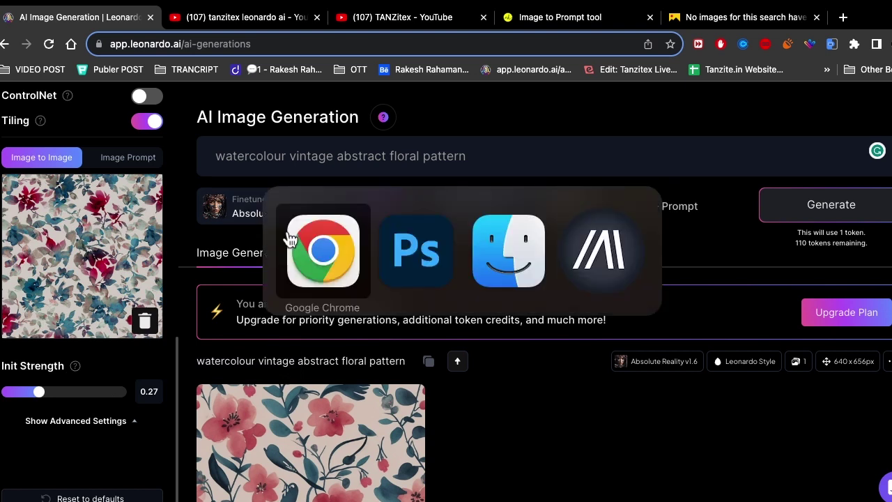
click(498, 268)
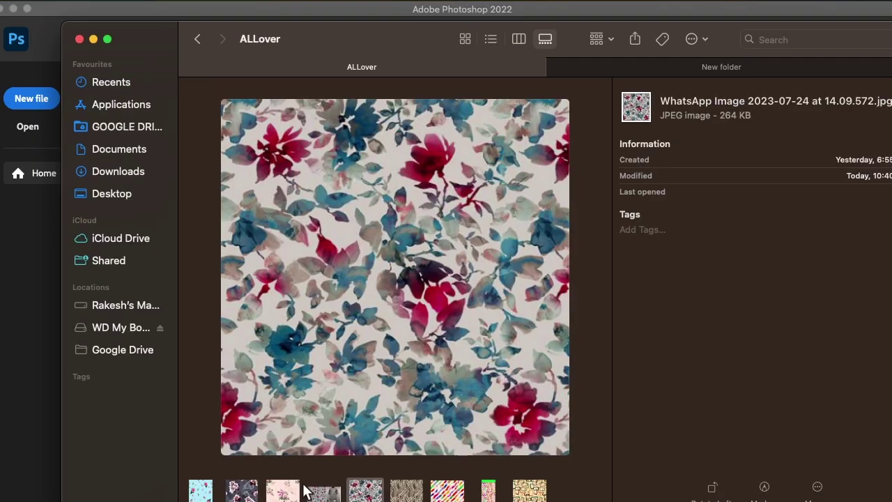
click(255, 493)
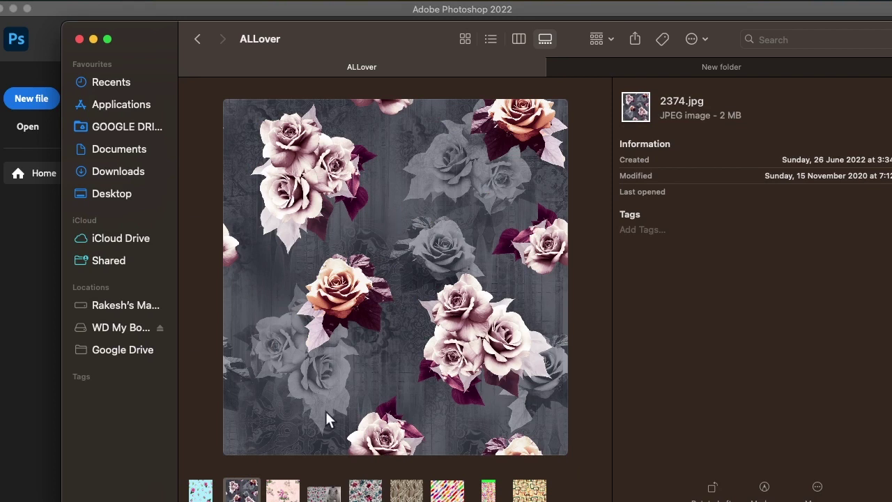
key(super+Tab)
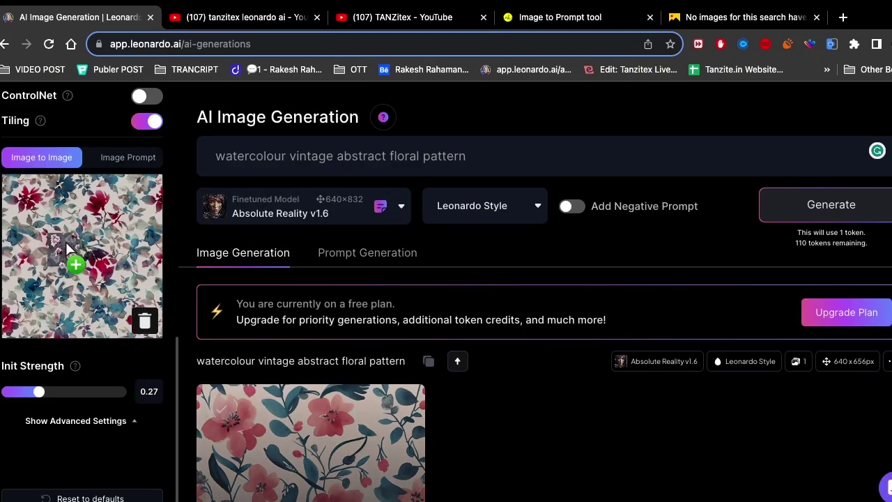
drag(334, 493, 65, 242)
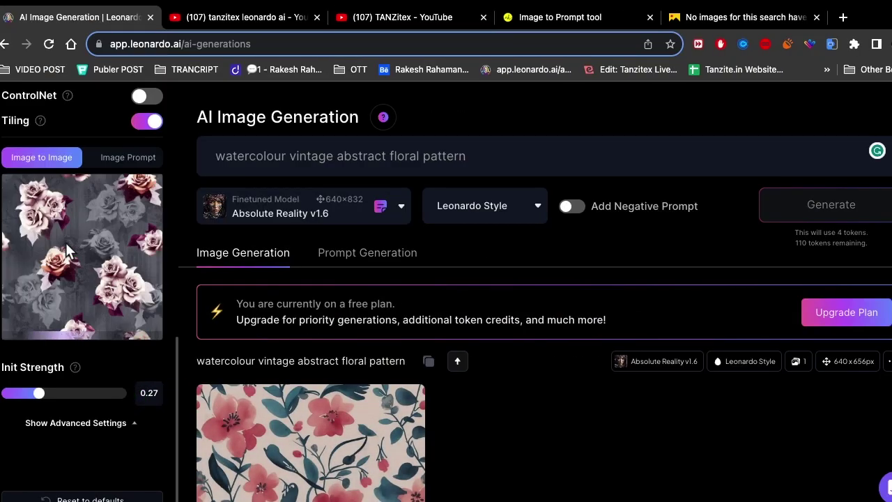
Copy the first line of the roses image's caption from the nohat Image to Prompt tool
click(532, 20)
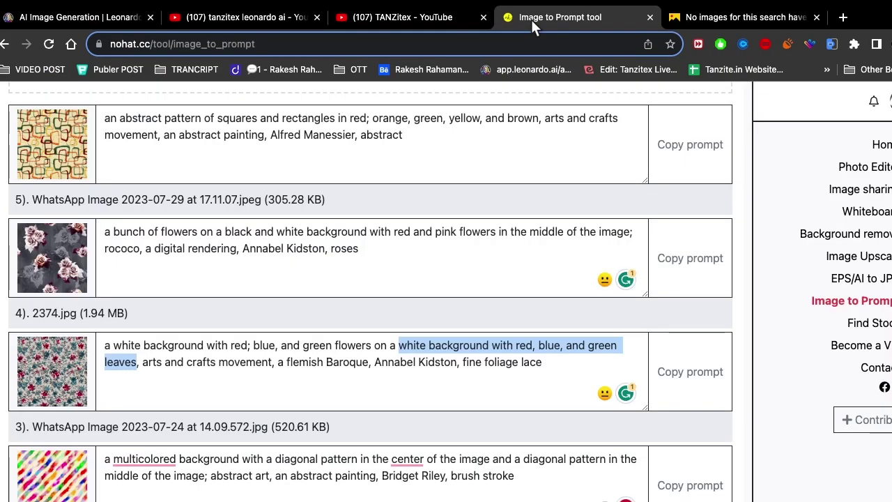
drag(403, 253, 85, 244)
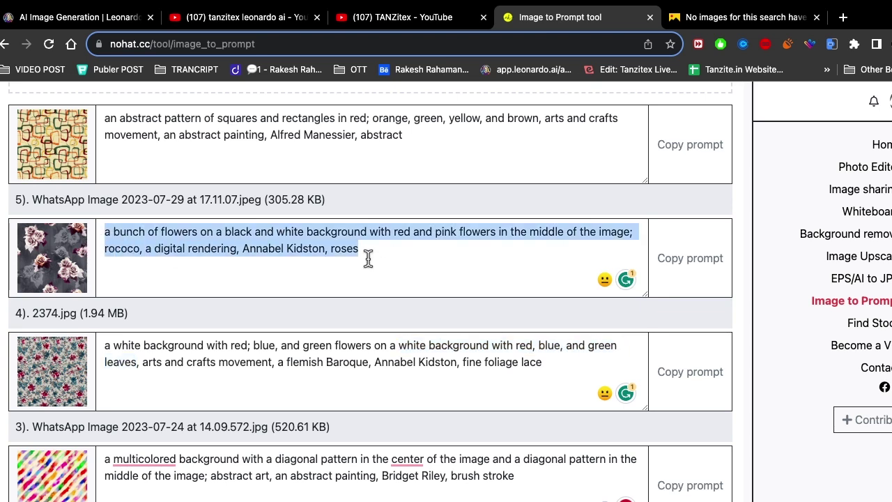
click(324, 245)
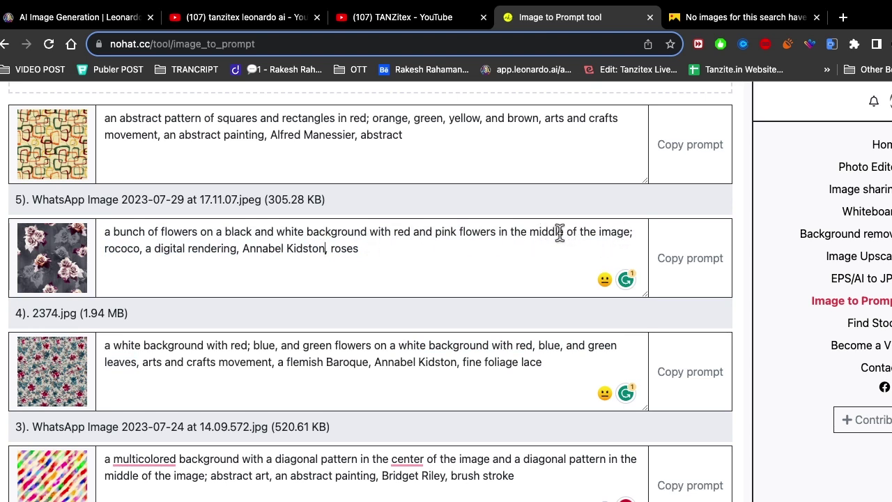
drag(628, 232, 338, 217)
key(ctrl+c)
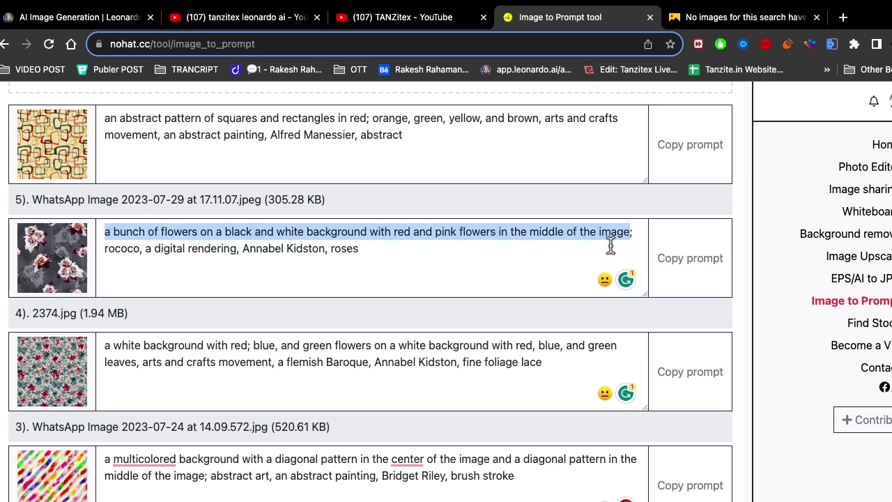
click(94, 19)
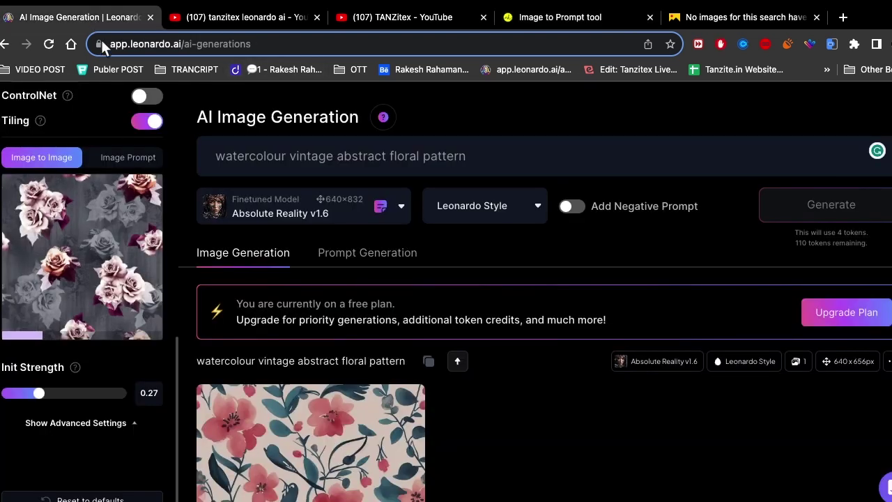
Replace the prompt with the roses caption's bunch of flowers on a black and white background
key(ctrl+a)
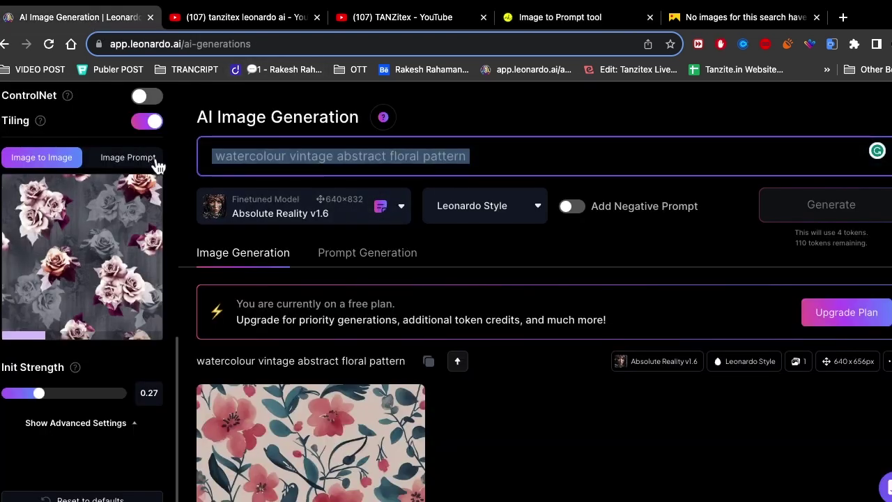
key(ctrl+v)
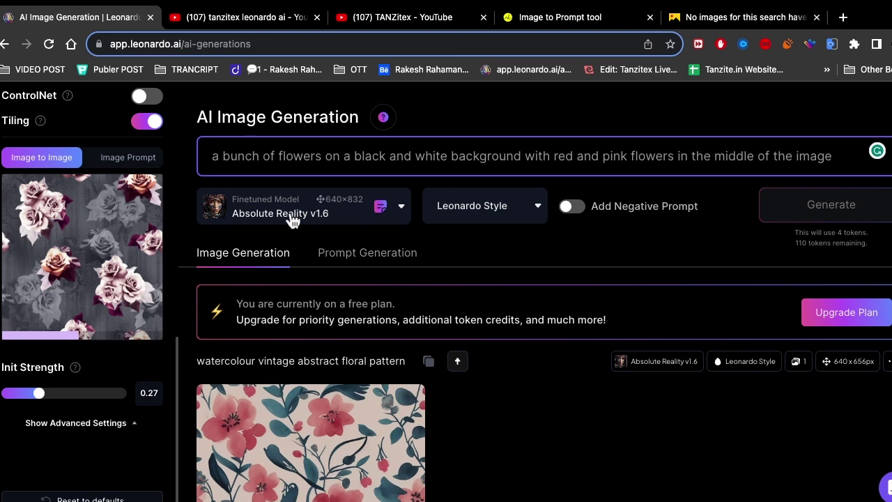
click(531, 19)
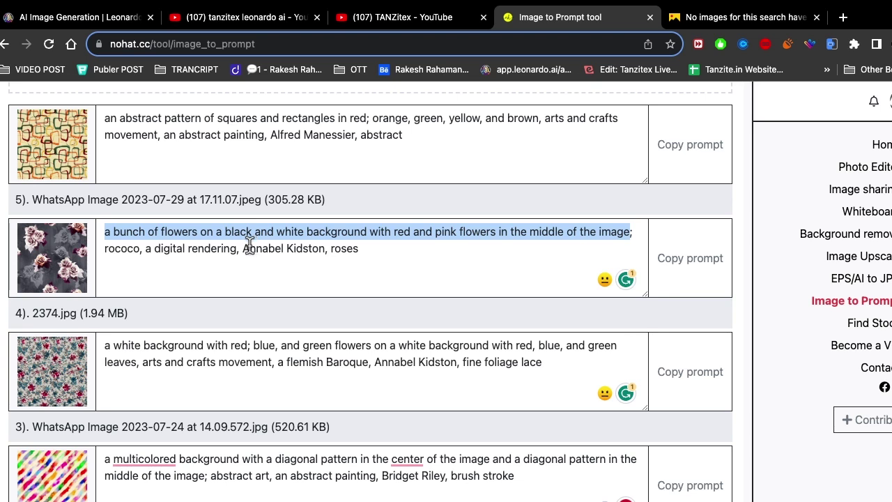
click(451, 236)
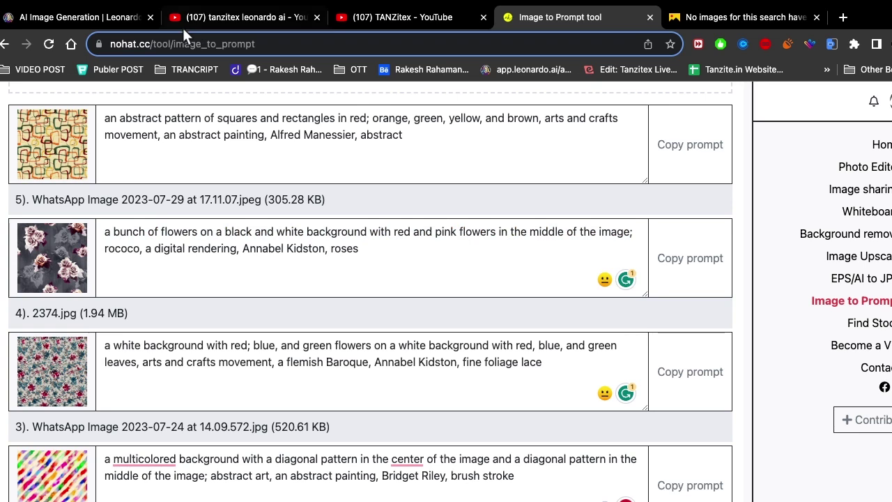
click(101, 23)
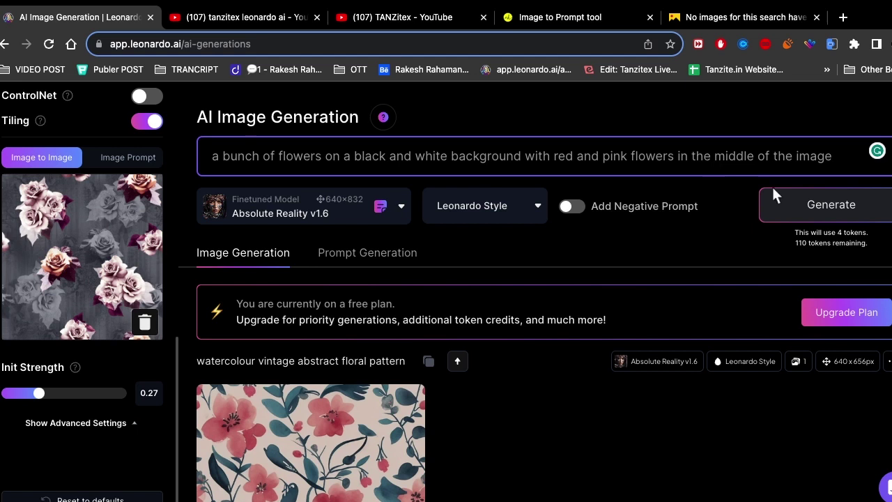
Set the image dimensions to 1024 × 1024 and generate the rose prompt
scroll(98, 224, up, 5)
scroll(97, 224, up, 2)
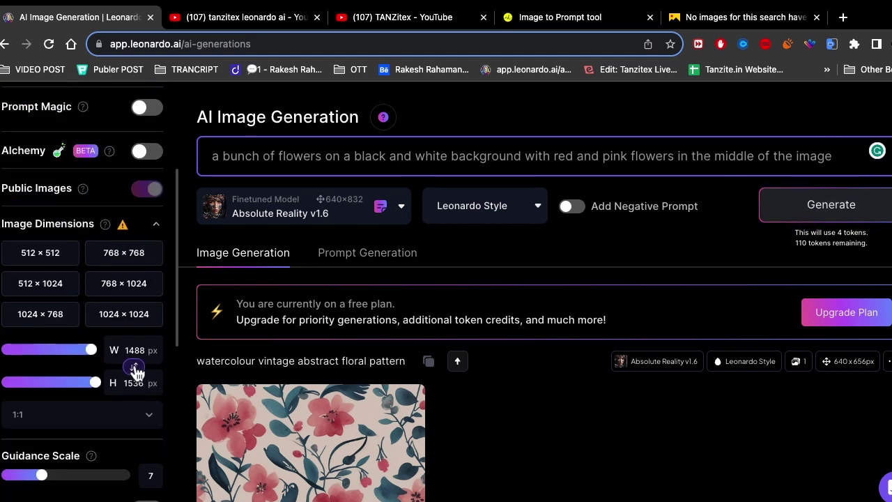
click(54, 259)
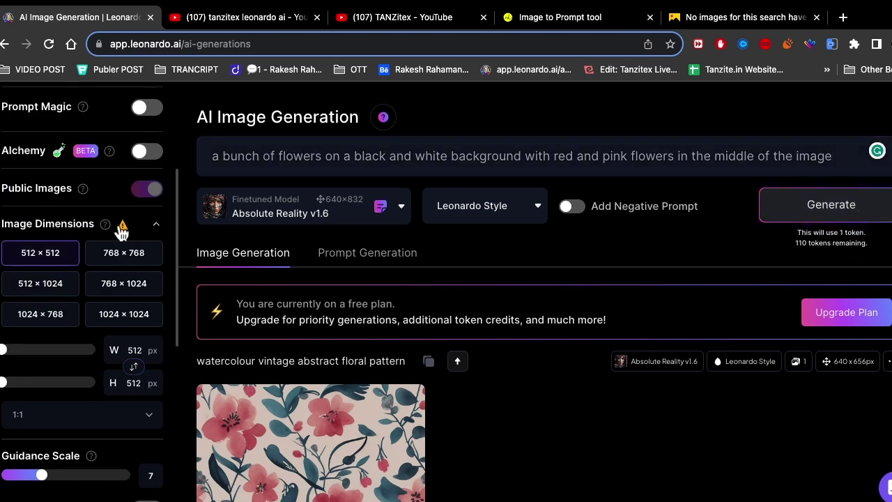
click(122, 317)
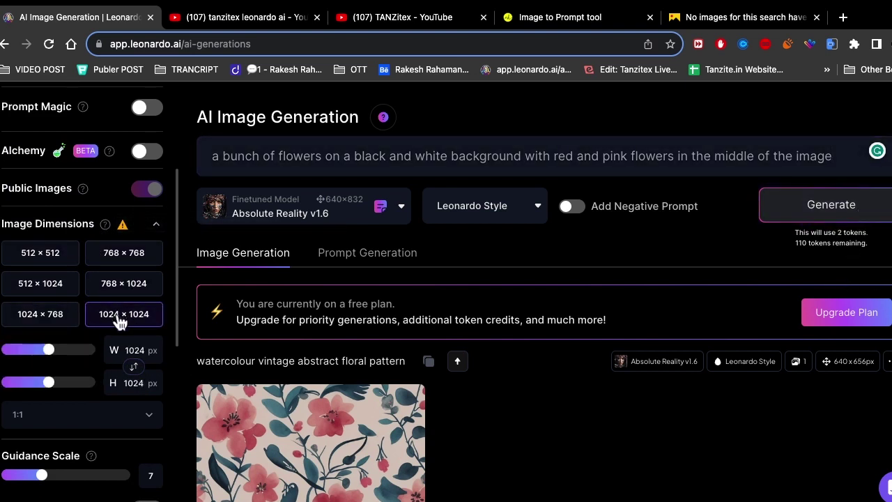
scroll(85, 230, up, 3)
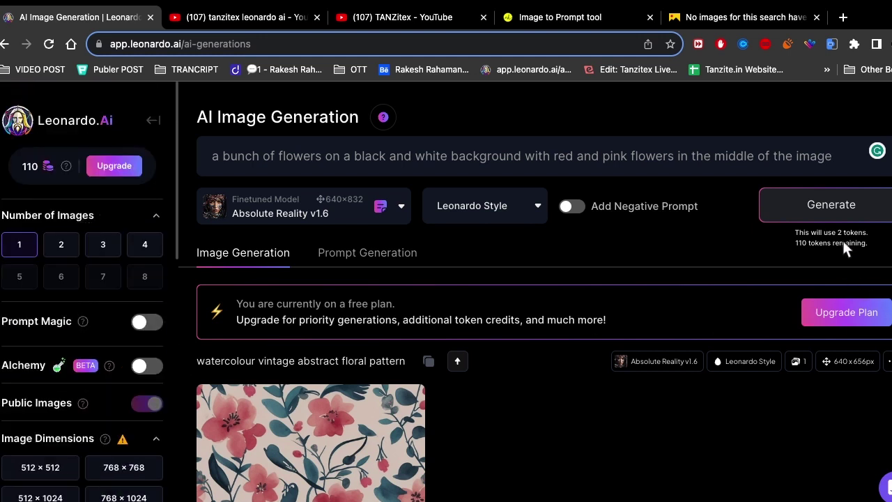
scroll(41, 315, down, 15)
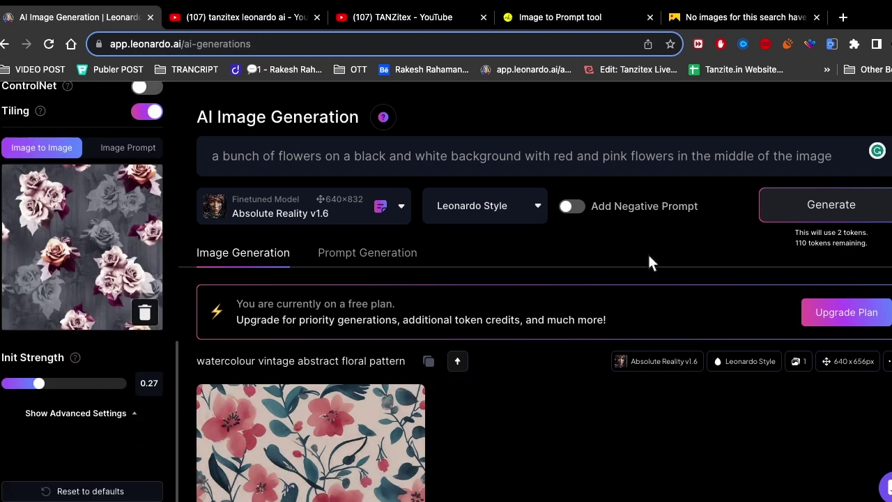
click(849, 220)
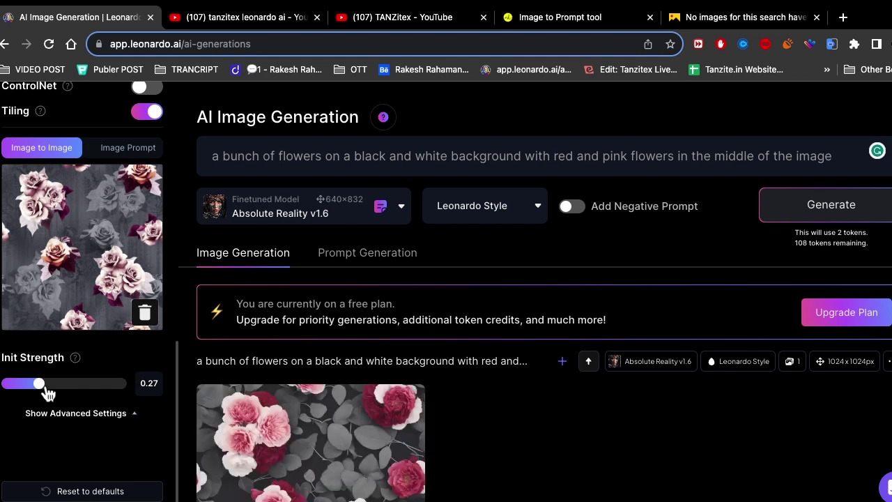
scroll(299, 368, down, 4)
click(361, 247)
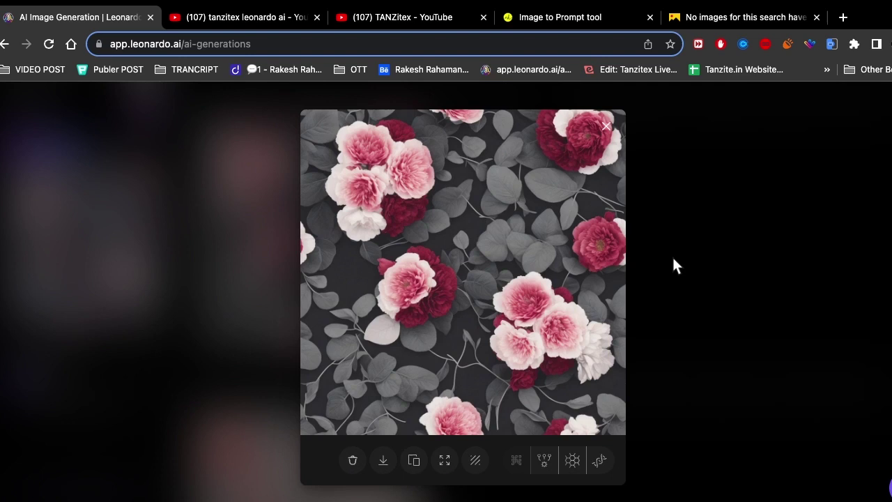
click(754, 257)
scroll(153, 352, up, 4)
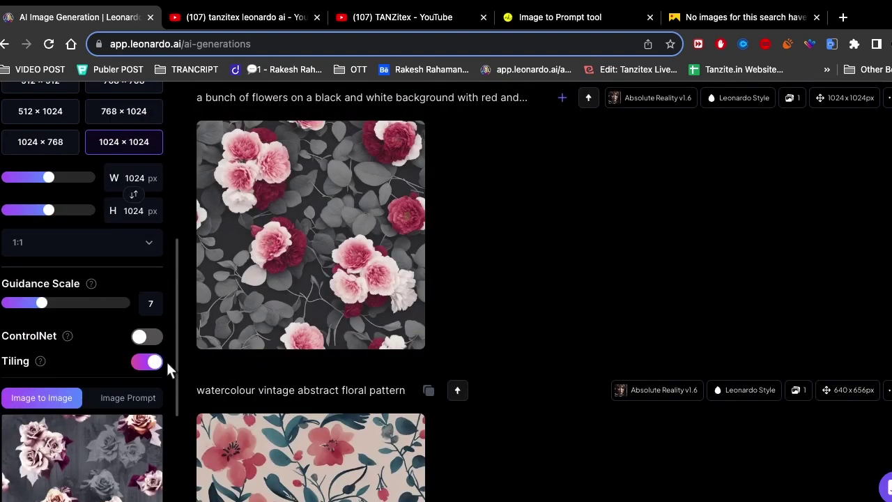
mouse_move(351, 312)
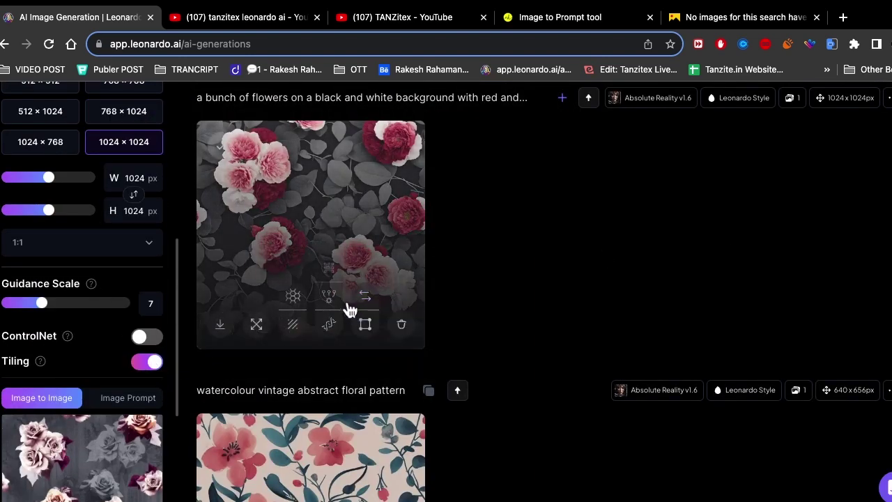
scroll(291, 268, up, 4)
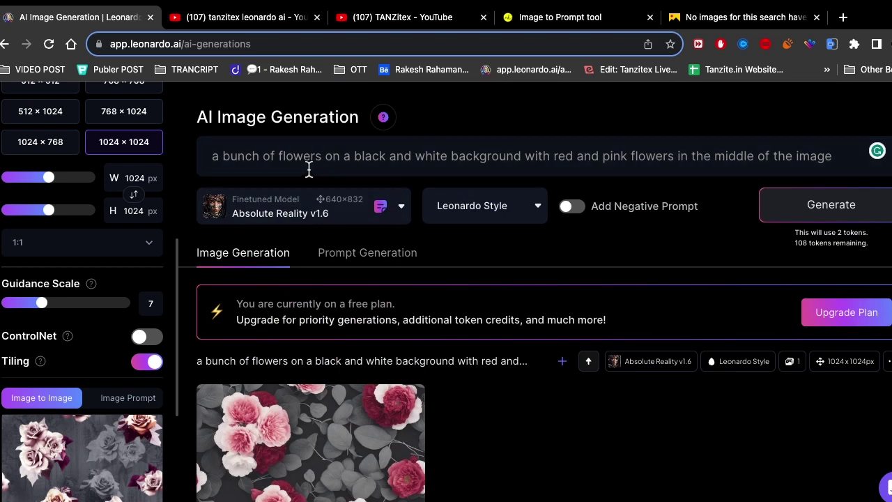
click(451, 159)
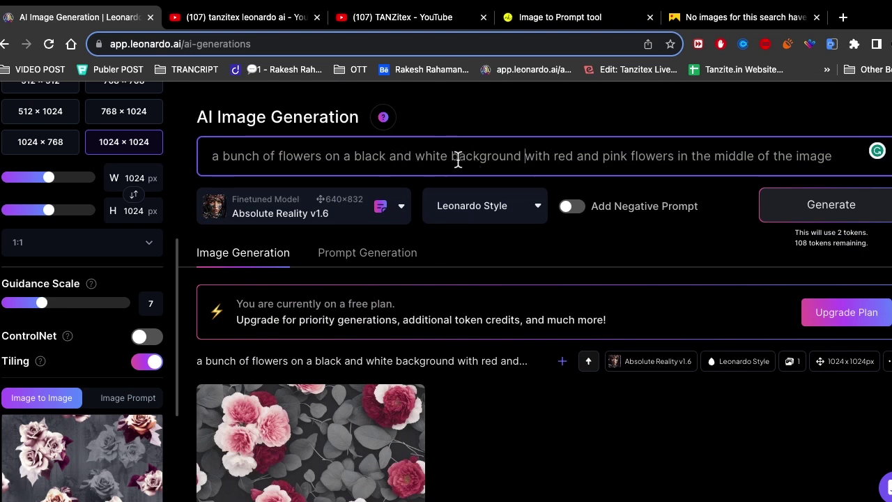
Insert 'texture effect' before 'background' in the prompt and generate a new rose tile
text(textu)
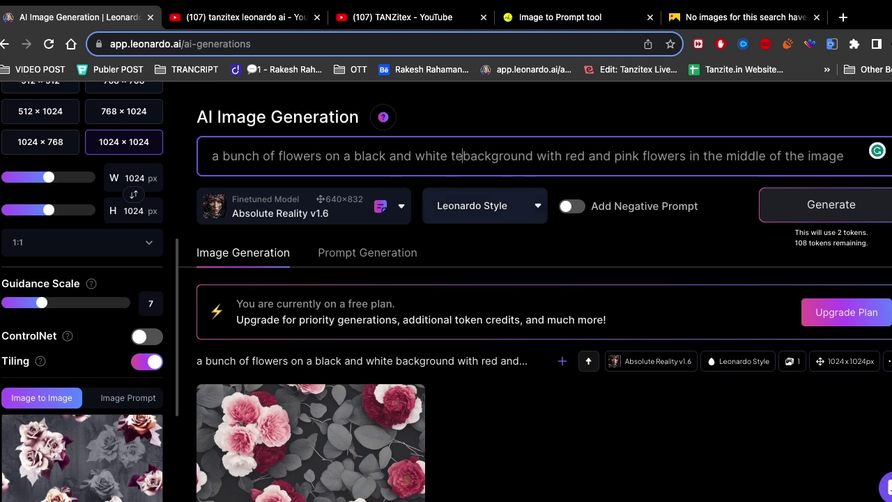
text(re )
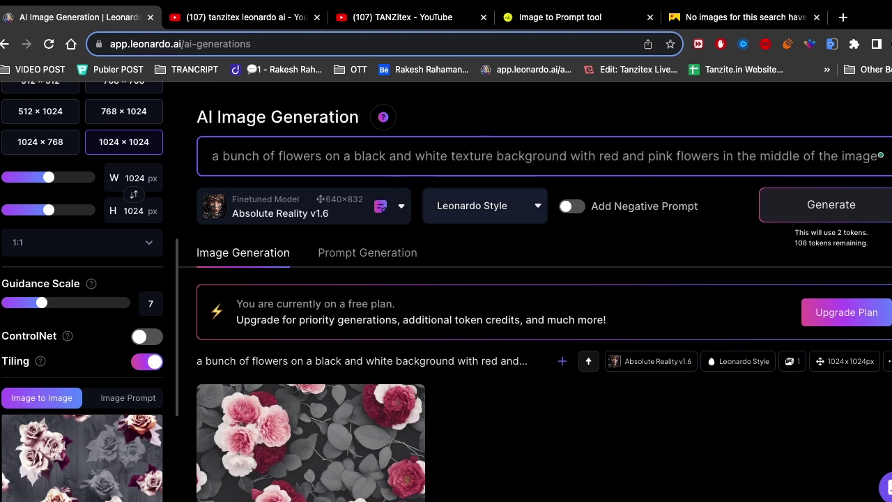
text(effect)
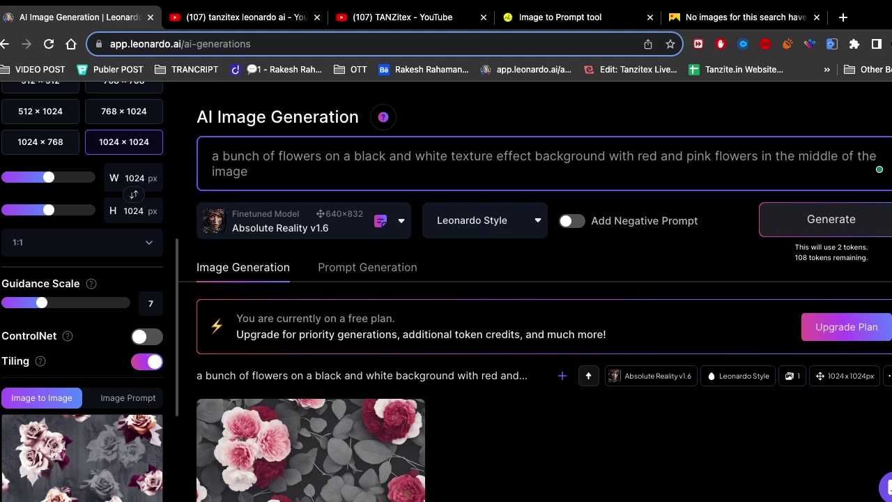
click(846, 228)
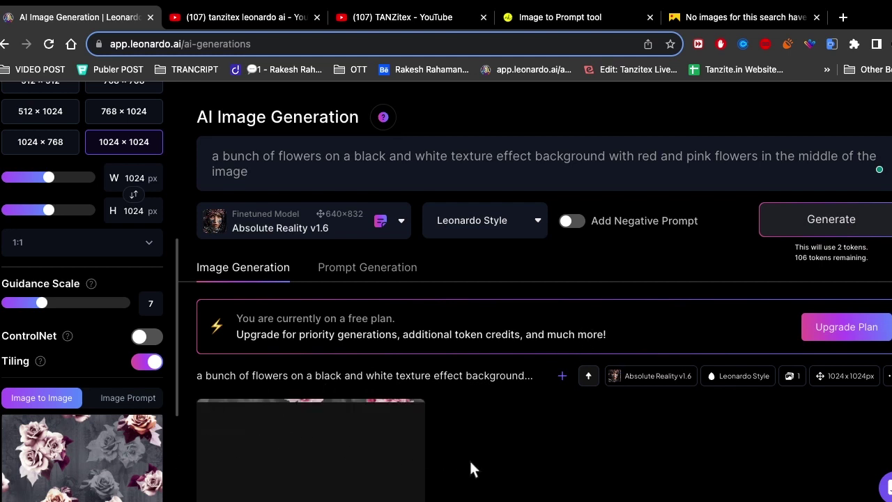
scroll(493, 452, down, 3)
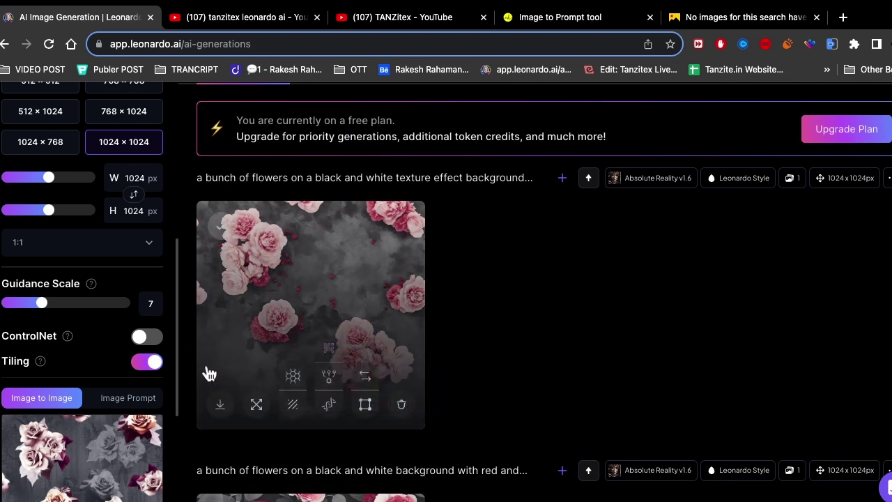
scroll(666, 187, up, 1)
scroll(665, 187, up, 3)
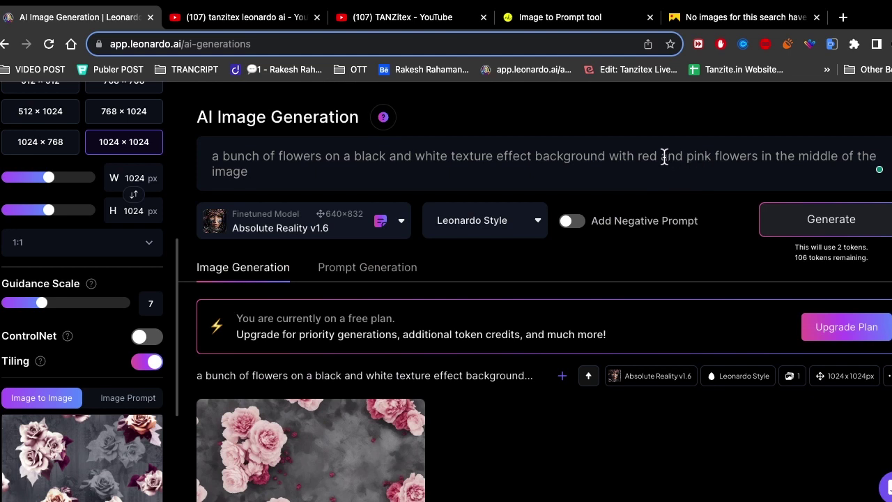
Change 'red' to 'blue' and 'pink' to 'ferozi' in the prompt
double_click(650, 155)
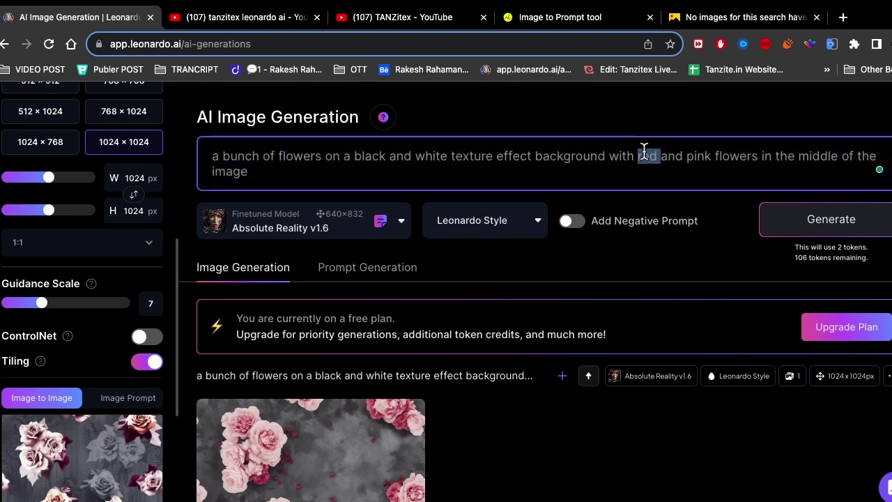
text(blue)
drag(717, 155, 694, 152)
text(cya)
key(BackSpace)
key(BackSpace)
key(BackSpace)
text(ferozi)
Generate the blue-and-ferozi rose version and inspect the result enlarged
click(832, 233)
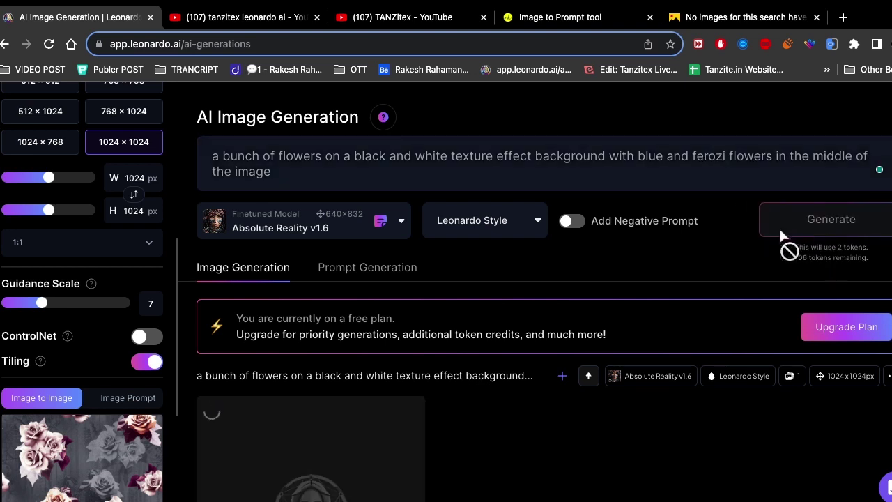
scroll(329, 432, down, 1)
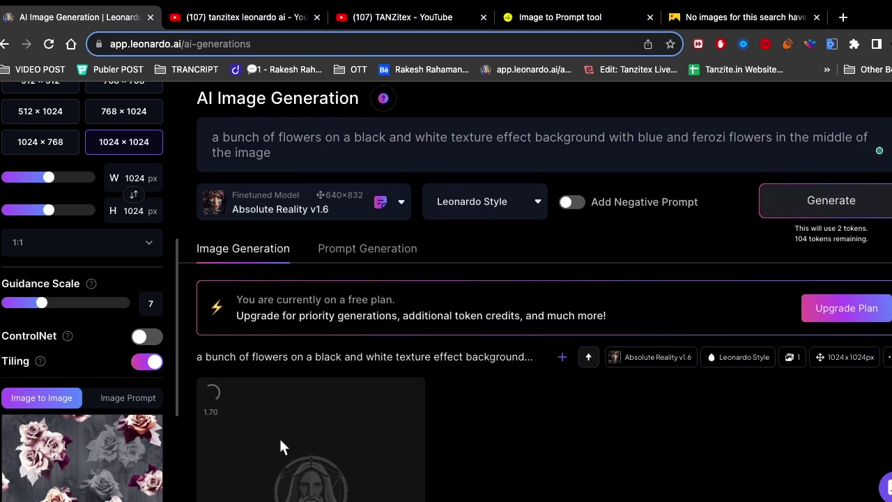
scroll(301, 428, down, 3)
scroll(301, 428, down, 1)
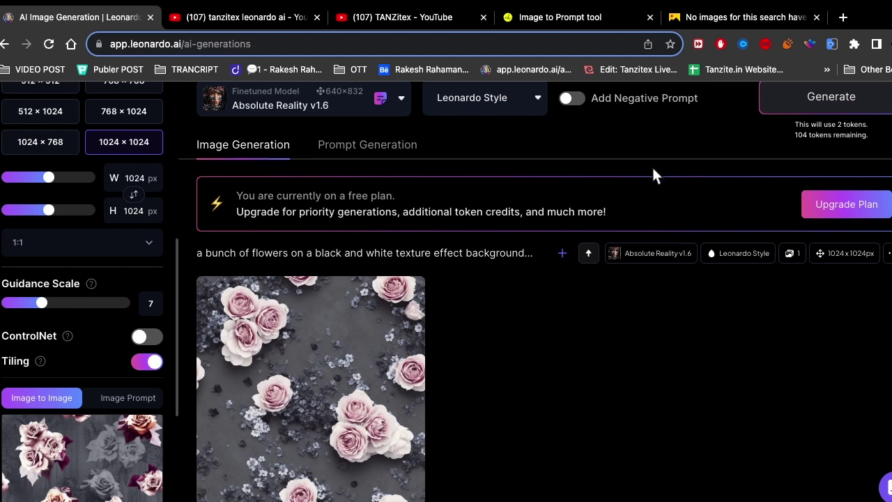
click(259, 388)
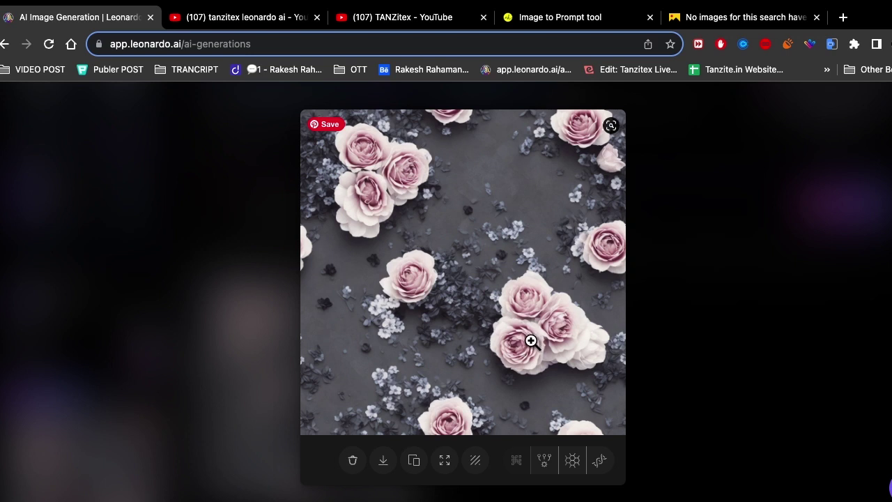
click(715, 315)
mouse_move(207, 442)
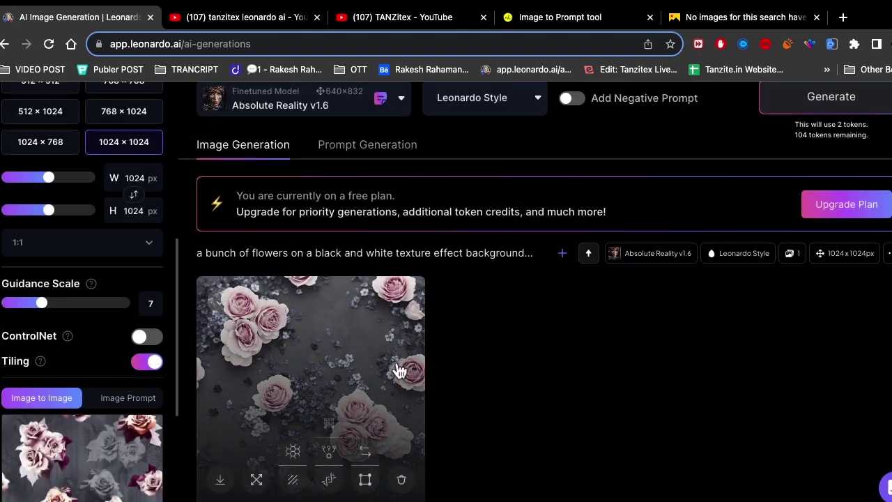
key(super+Tab)
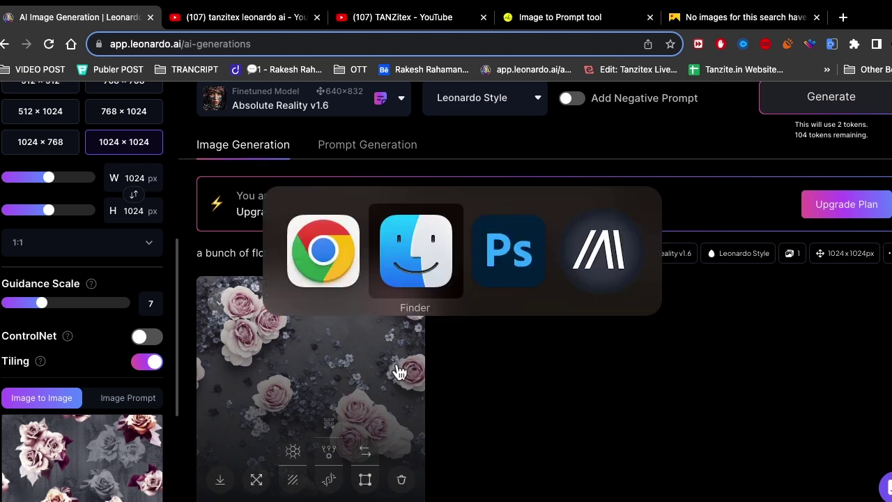
Make the multicoloured diagonal-stripe image (2).jpeg from ALLover the Image to Image reference
key(super+Tab)
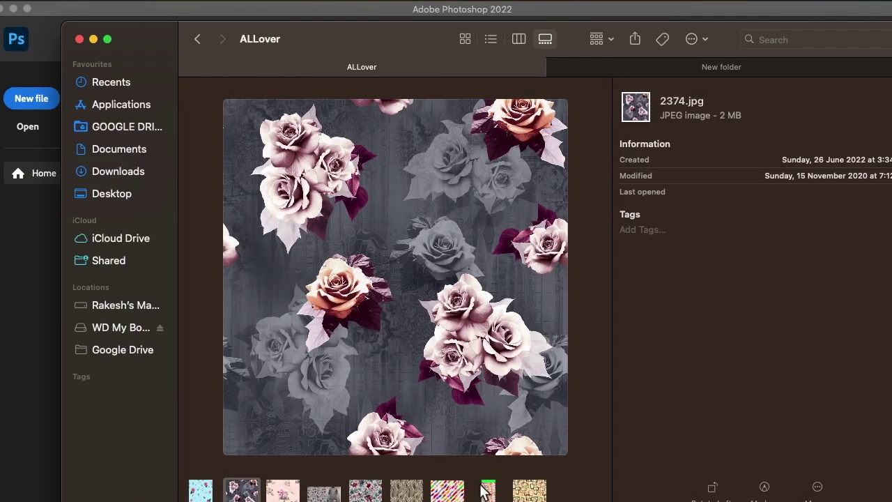
click(446, 491)
click(488, 491)
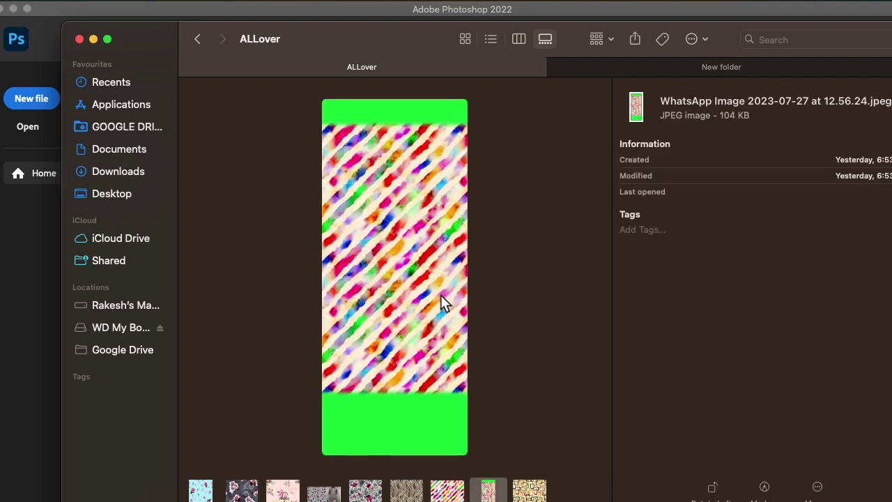
click(451, 495)
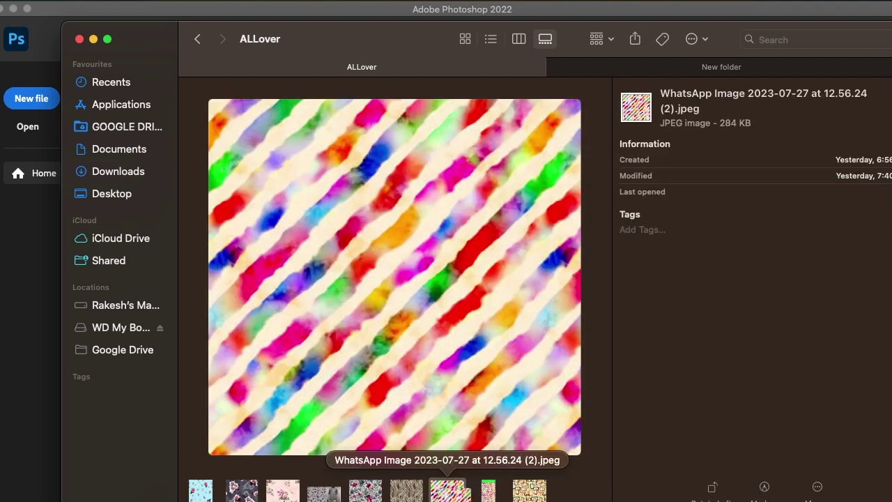
key(super+Tab)
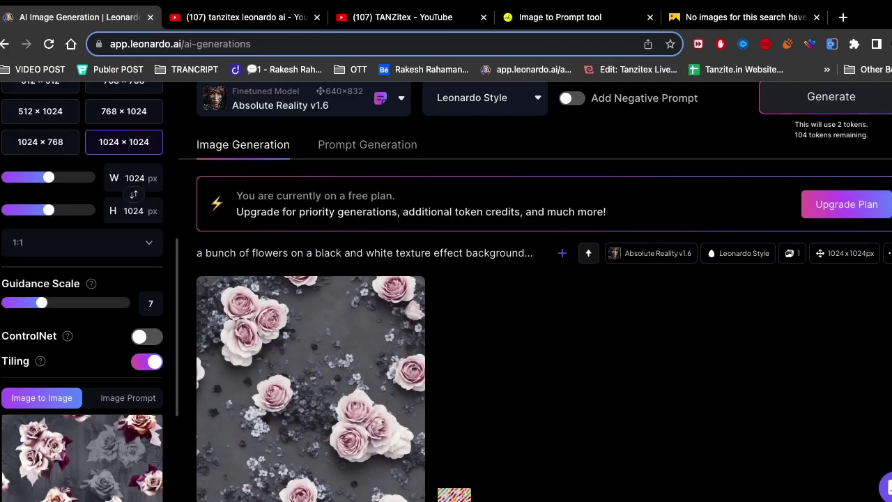
drag(452, 491, 78, 476)
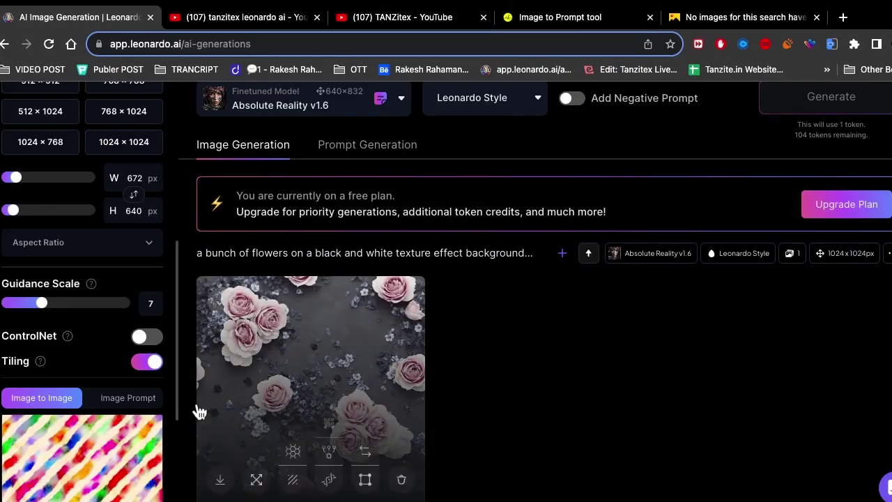
Review the Init Strength setting, then bring up the nohat caption for the stripe image
scroll(199, 412, down, 3)
scroll(86, 449, down, 5)
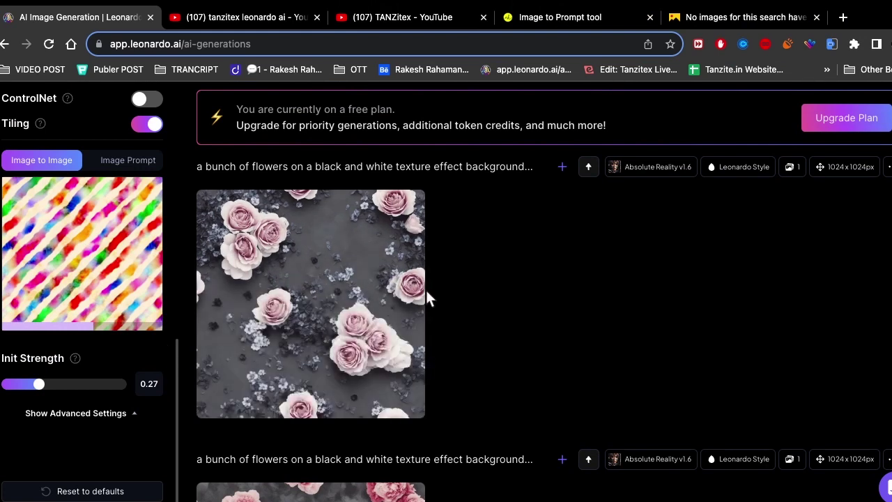
mouse_move(424, 303)
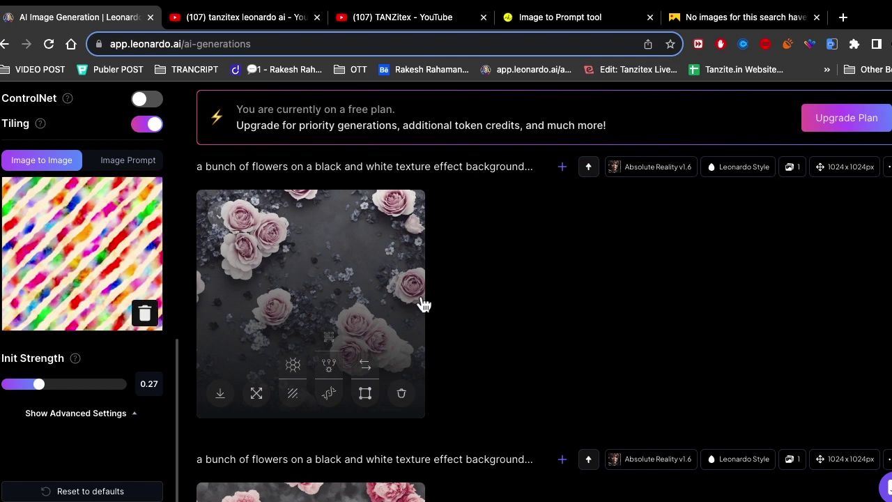
scroll(512, 296, up, 3)
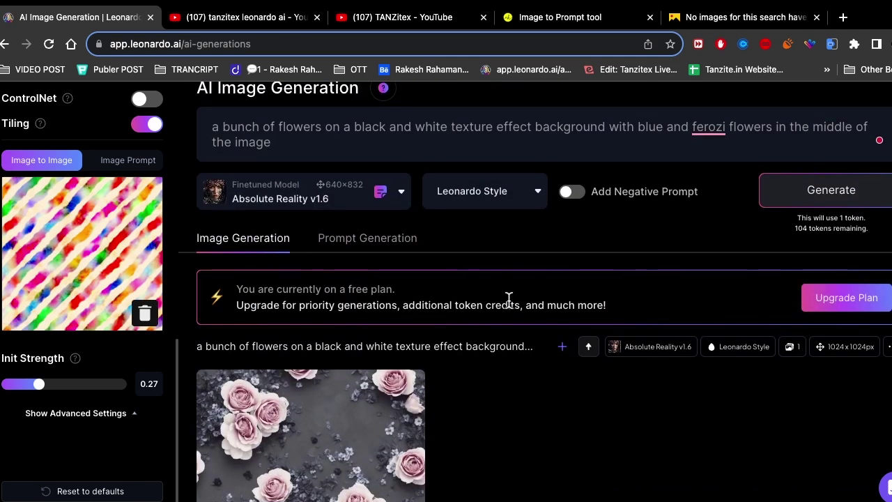
click(565, 18)
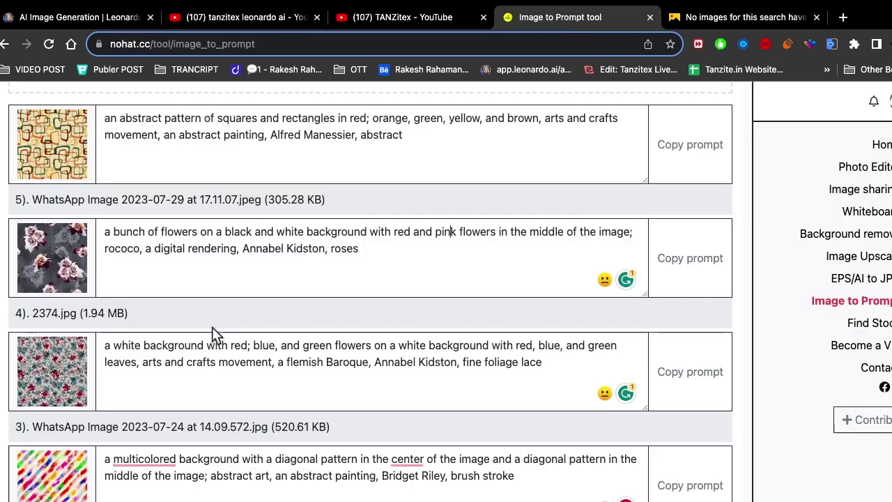
scroll(293, 467, down, 3)
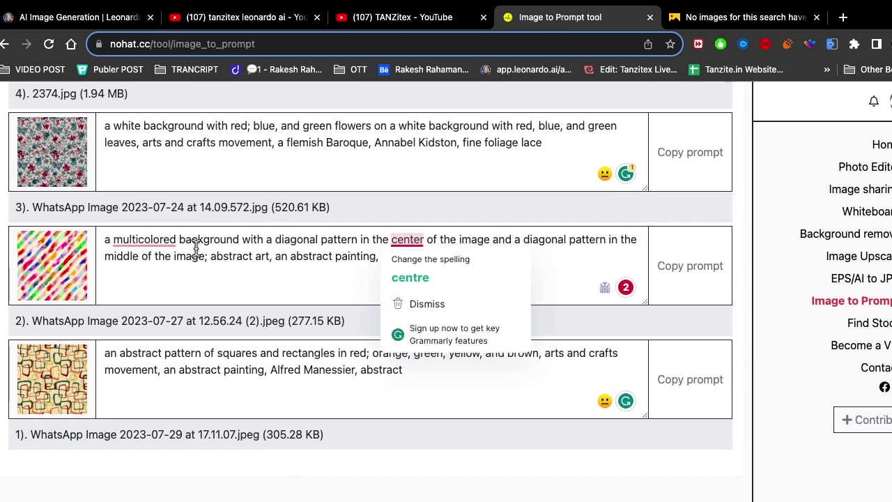
Replace the prompt with 'a multicolored background' from the stripe caption and generate
drag(239, 239, 78, 244)
key(super+c)
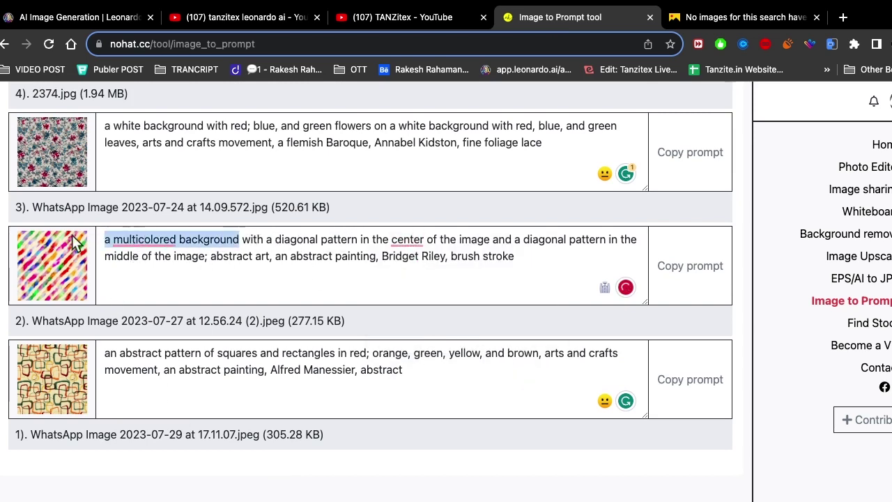
click(107, 26)
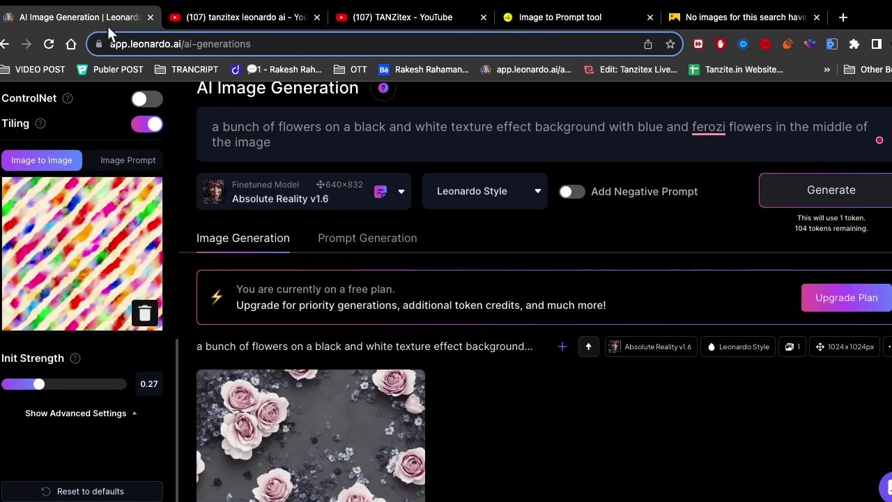
click(380, 143)
key(super+a)
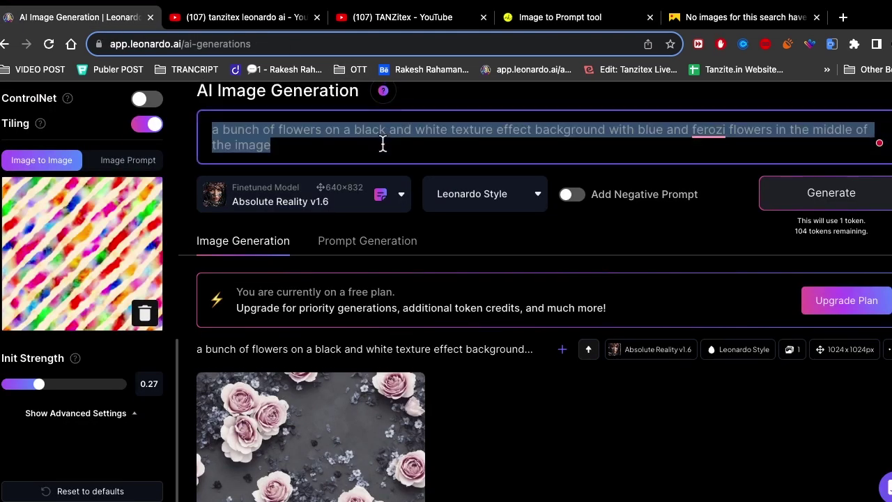
key(super+v)
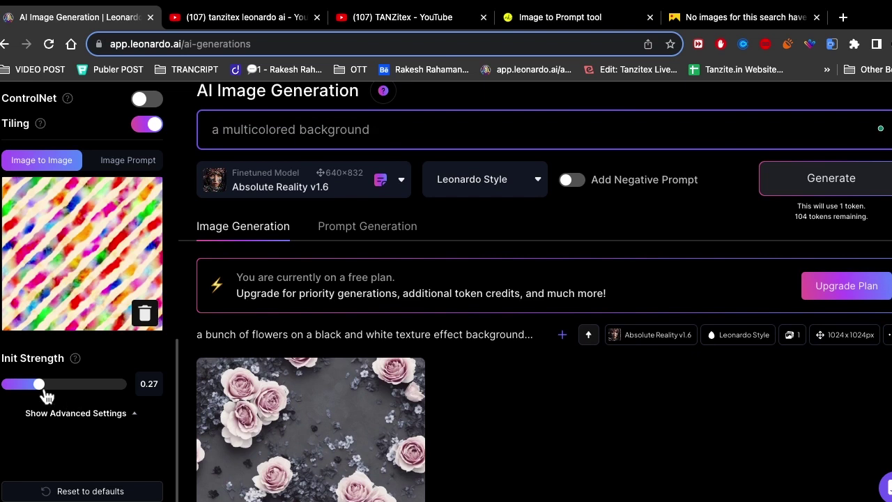
click(853, 178)
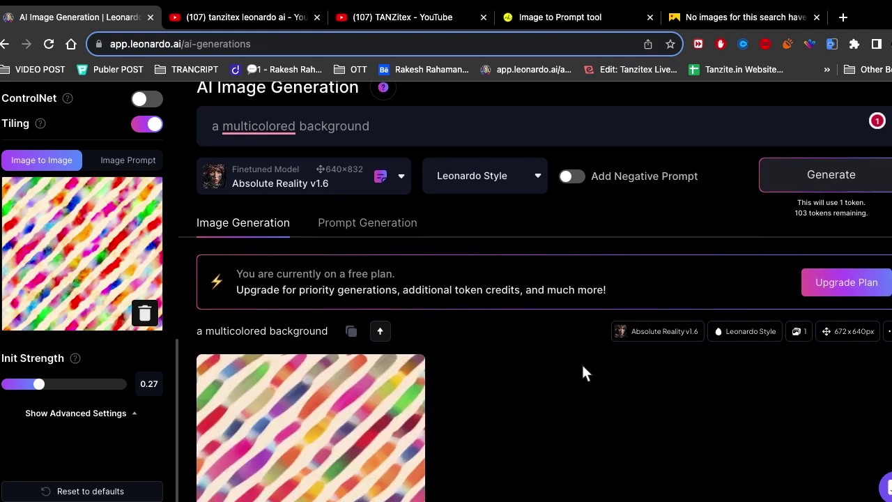
scroll(195, 442, down, 3)
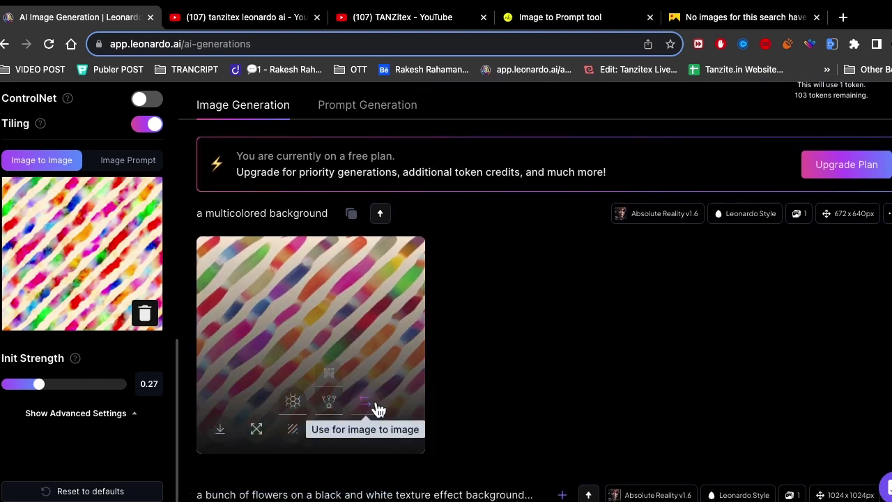
scroll(362, 184, up, 2)
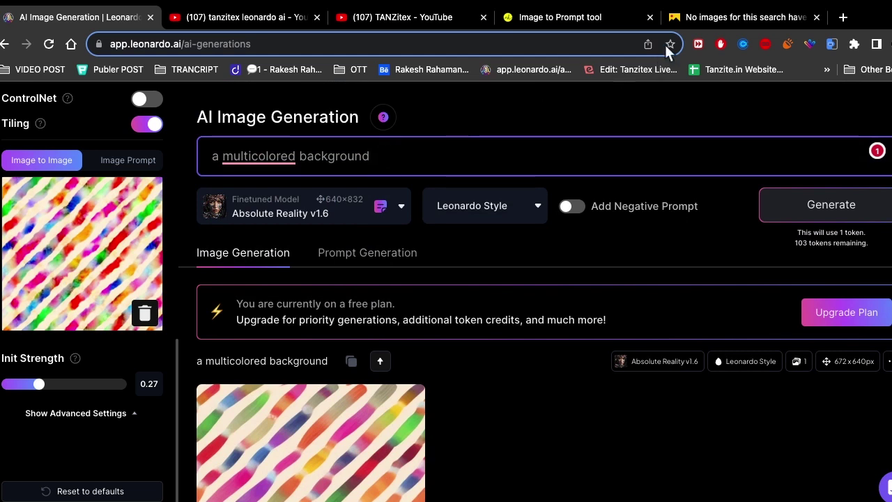
Extend the prompt to 'a multicolored background diagonal geometic pattern' using the caption's phrase, and generate it
click(586, 16)
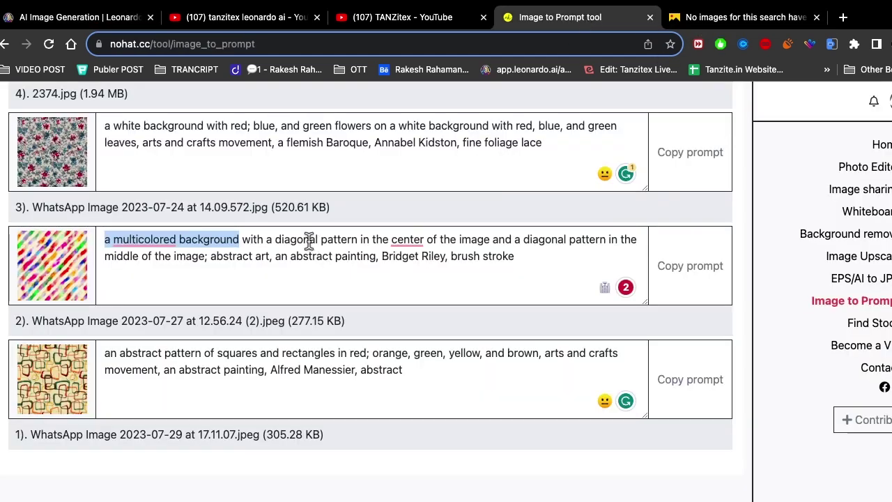
drag(275, 239, 355, 239)
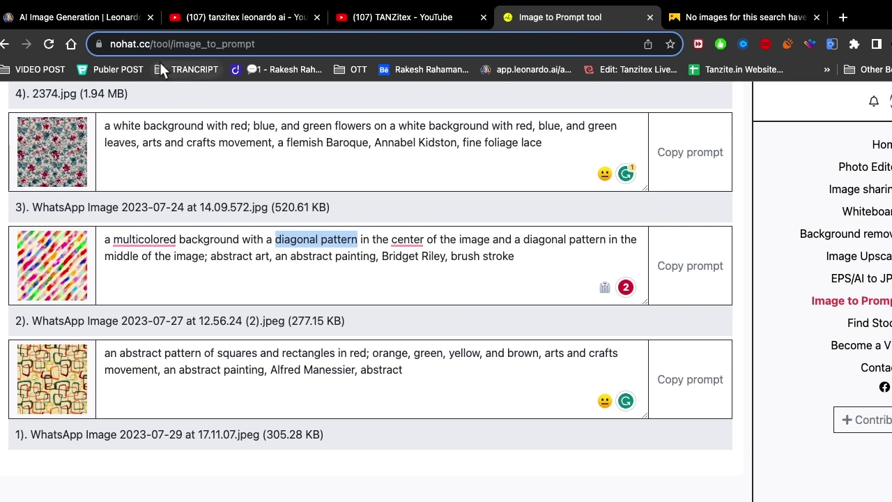
click(93, 17)
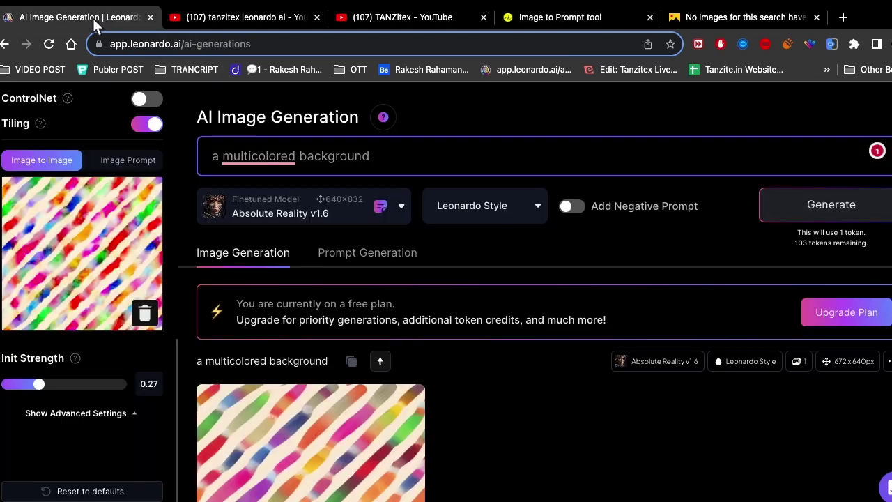
text(diagonal pattern)
click(422, 158)
text(geomet)
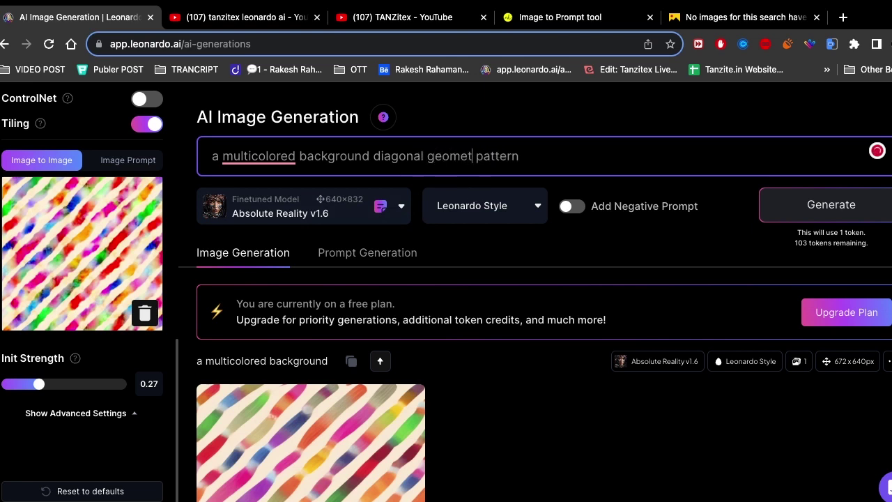
text(ic)
click(832, 205)
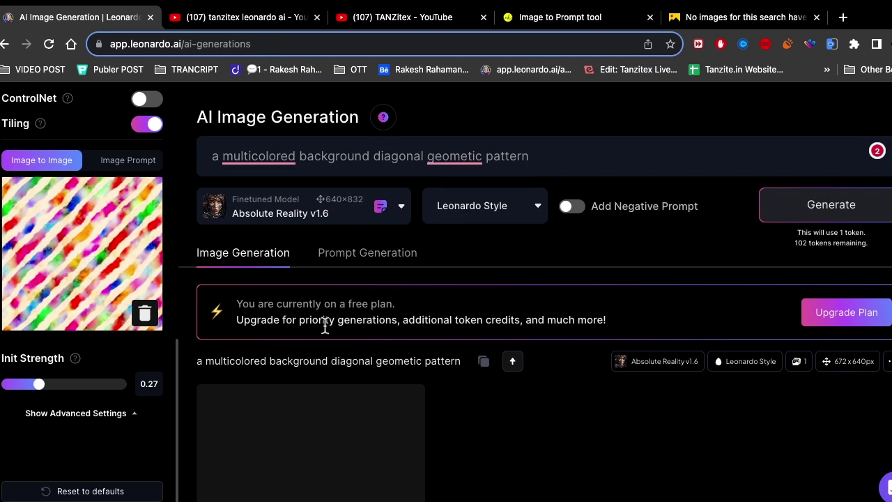
scroll(398, 373, down, 1)
Correct 'geometic' to 'geometric', append 'watercolor', and generate a softer watercolour diagonal-stripe tile
scroll(398, 376, down, 3)
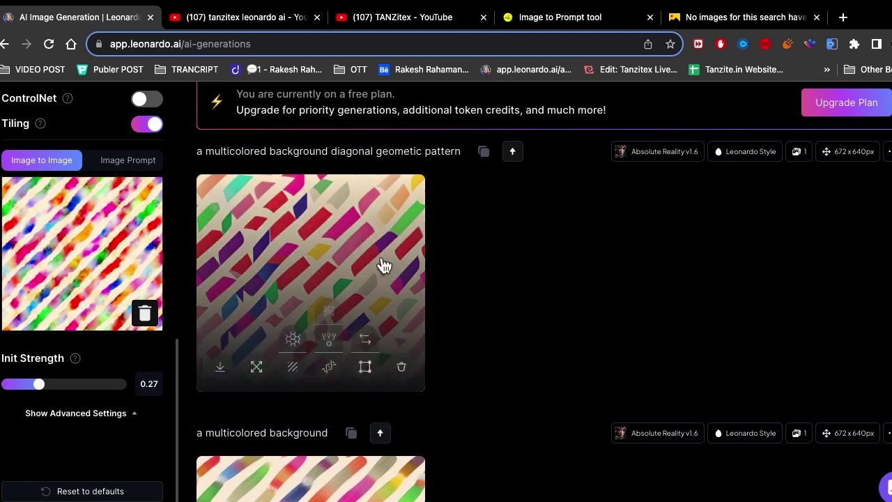
scroll(391, 195, up, 2)
scroll(462, 145, up, 1)
mouse_move(463, 154)
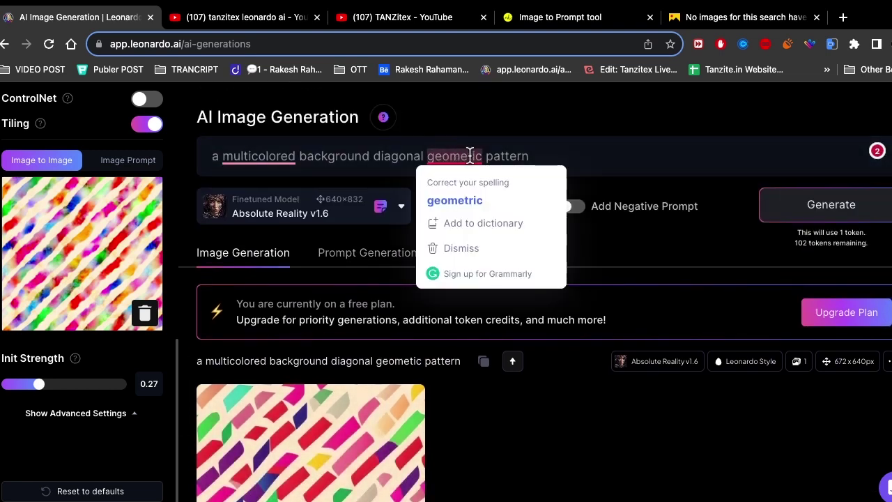
click(466, 199)
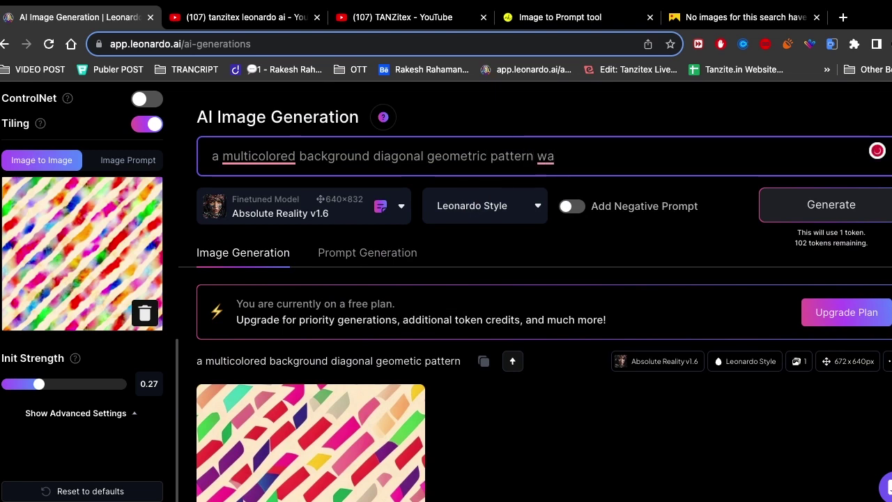
text(tercolor)
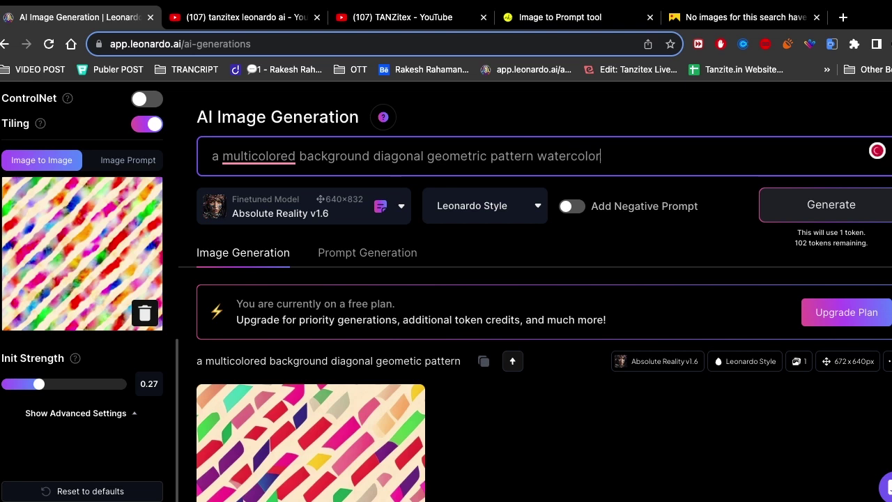
click(857, 214)
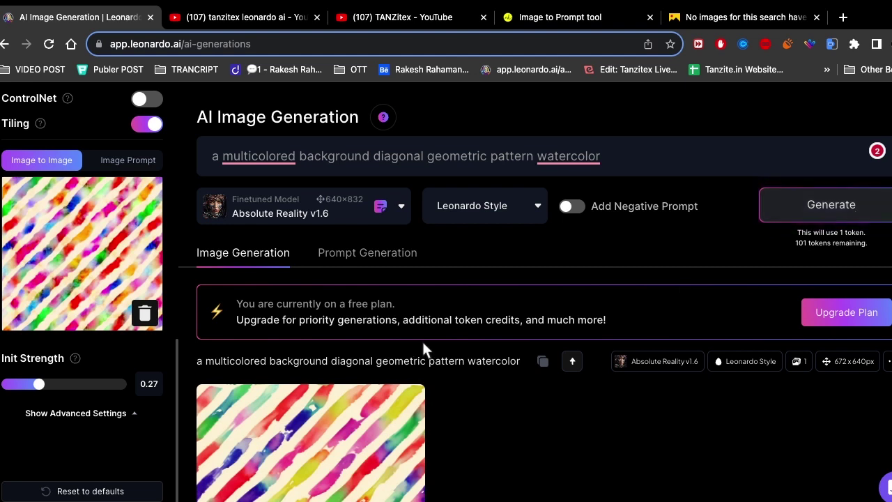
scroll(397, 342, down, 5)
mouse_move(418, 318)
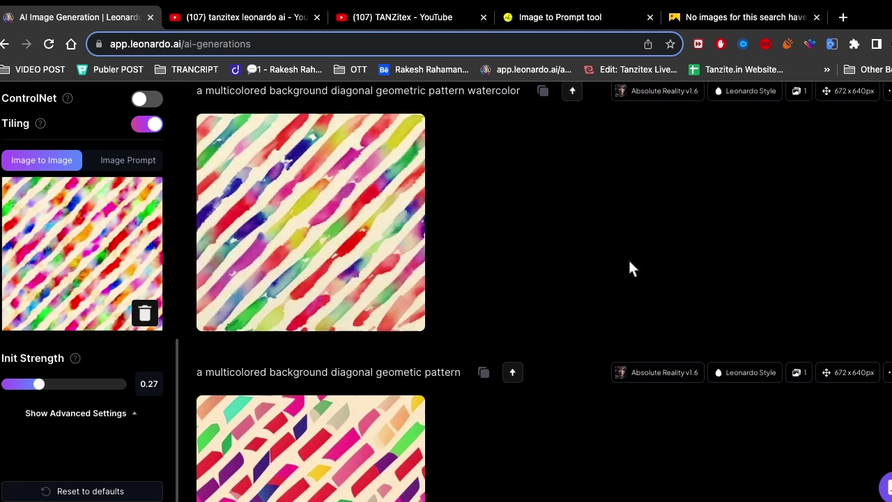
scroll(629, 266, down, 6)
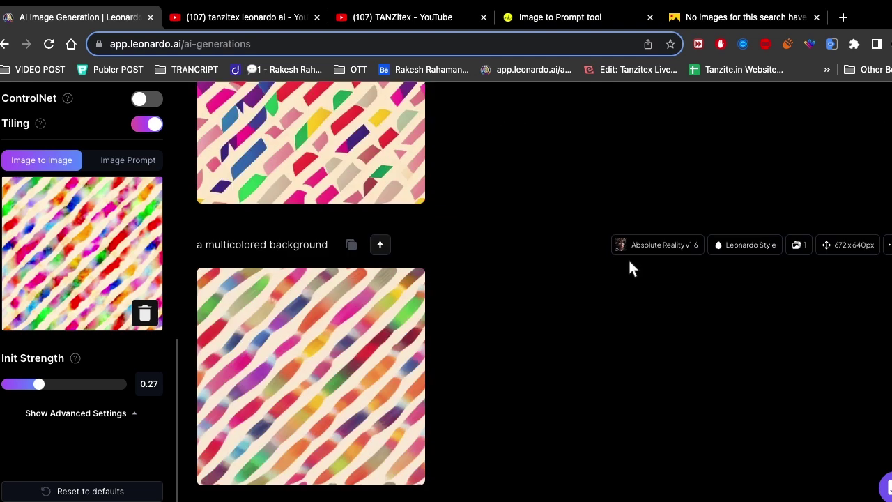
scroll(579, 291, up, 3)
scroll(577, 296, up, 3)
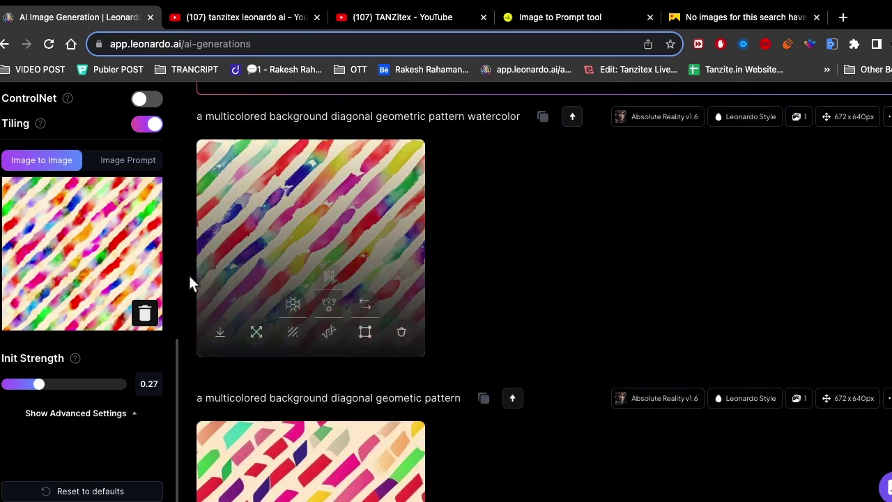
click(320, 235)
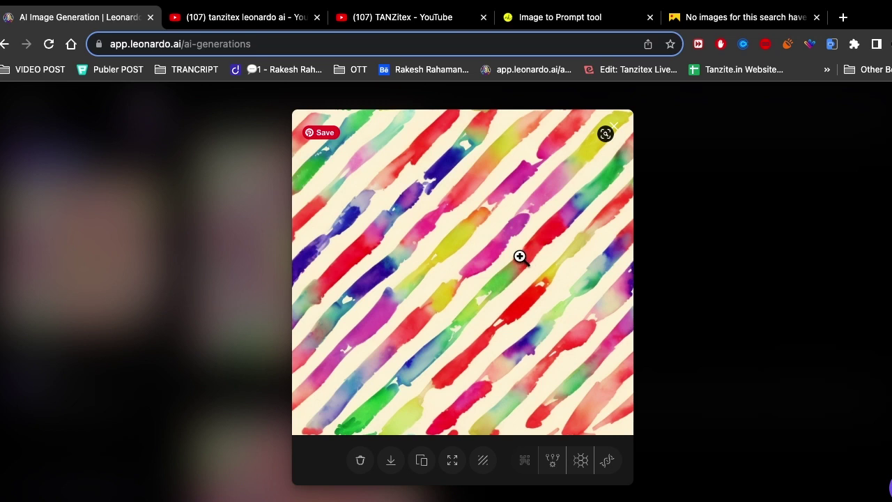
click(736, 232)
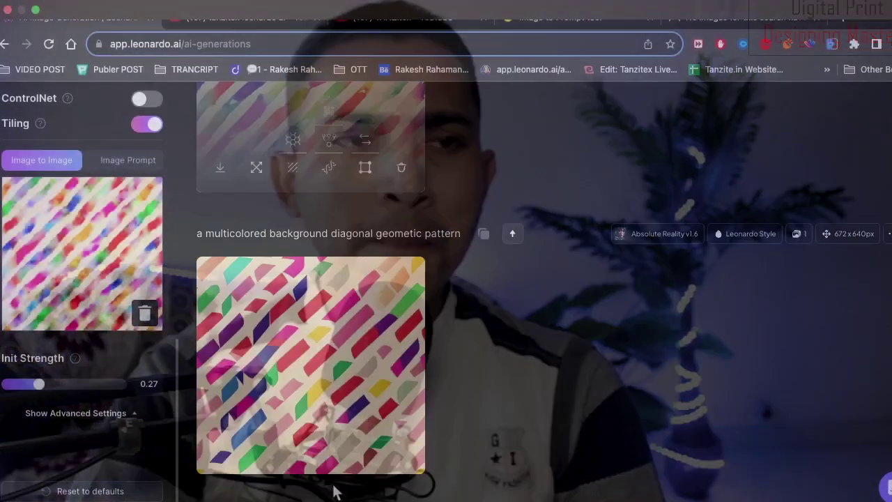
key(super+Tab)
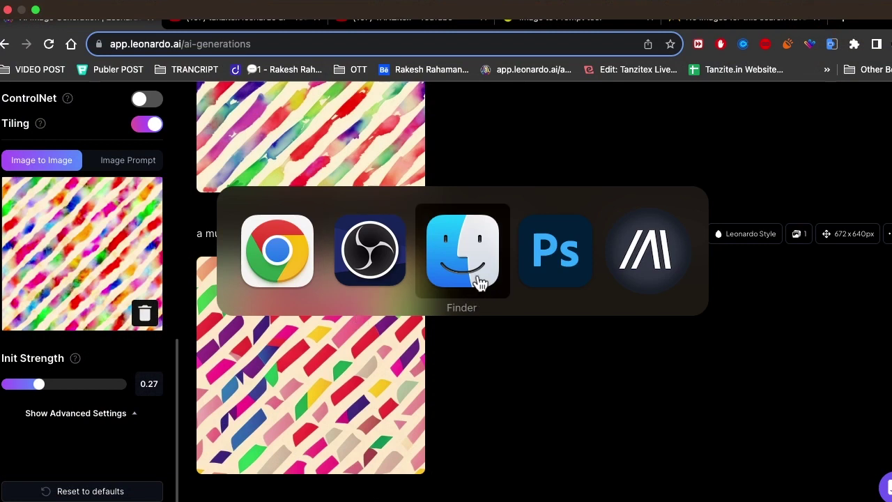
Open TBS_5932.jpg from the saree folder in Preview
click(478, 280)
click(200, 40)
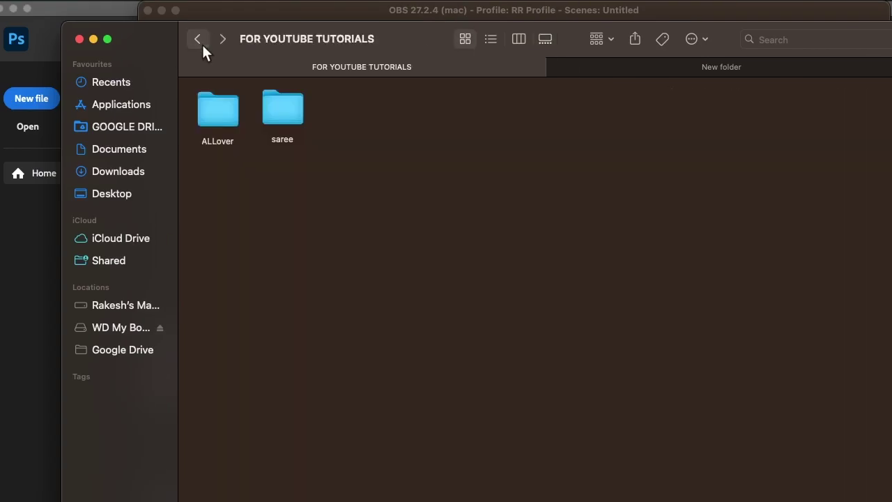
double_click(297, 115)
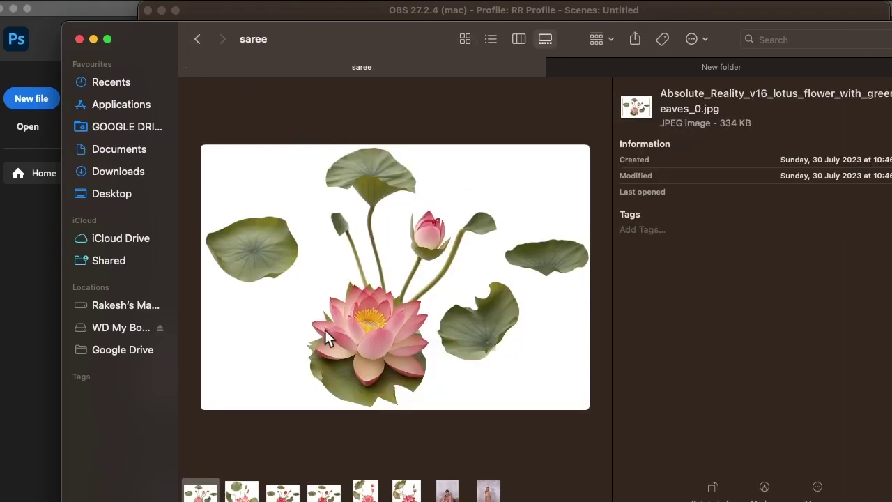
click(488, 491)
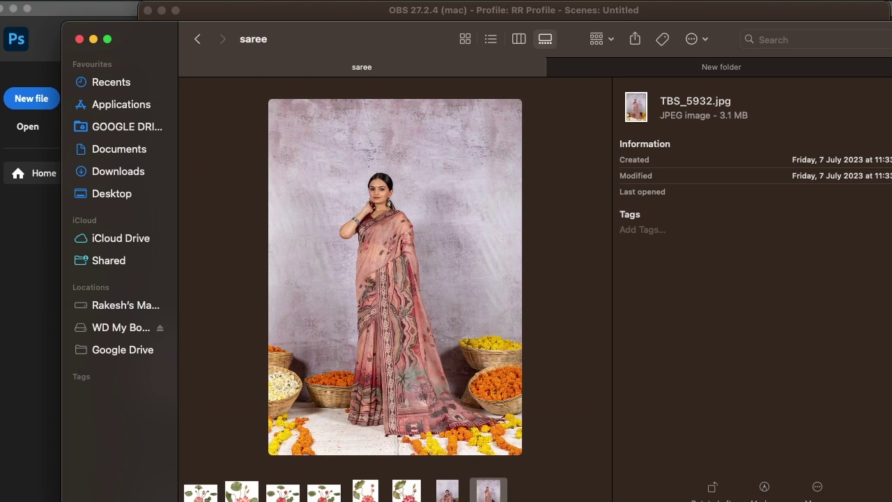
double_click(395, 254)
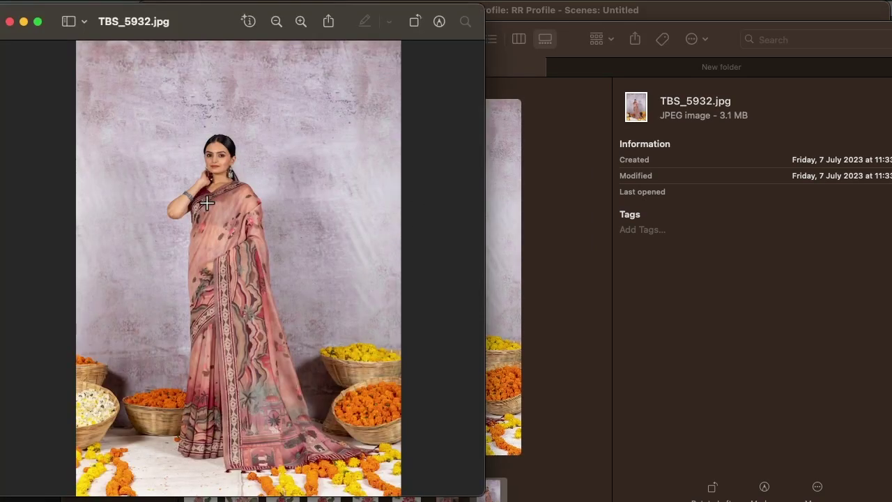
Zoom in four times on the saree photo's printed fabric
click(302, 30)
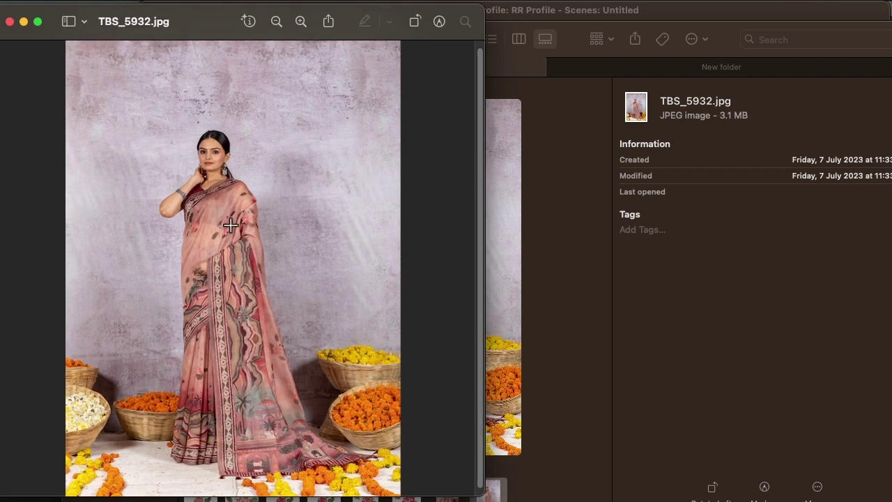
click(297, 24)
click(300, 21)
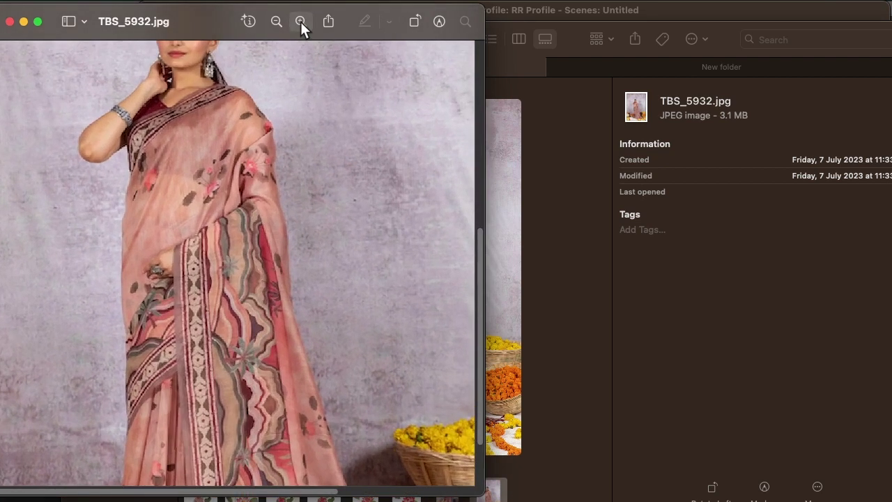
click(301, 21)
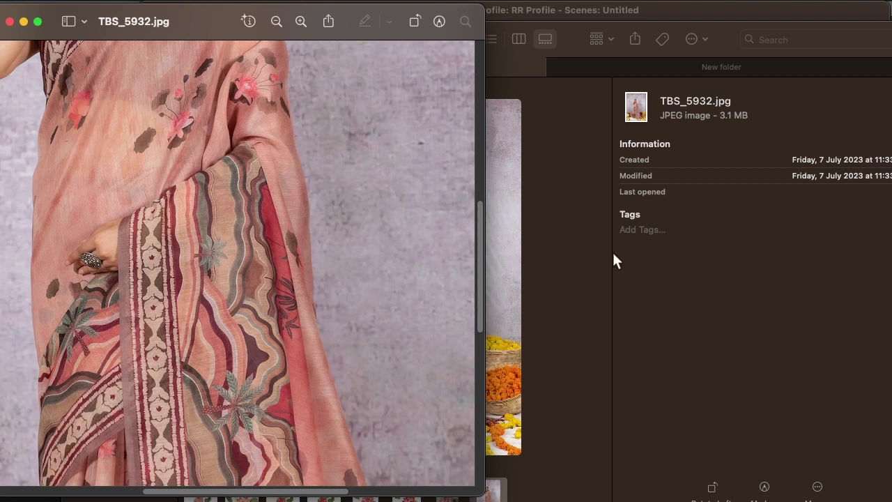
click(541, 298)
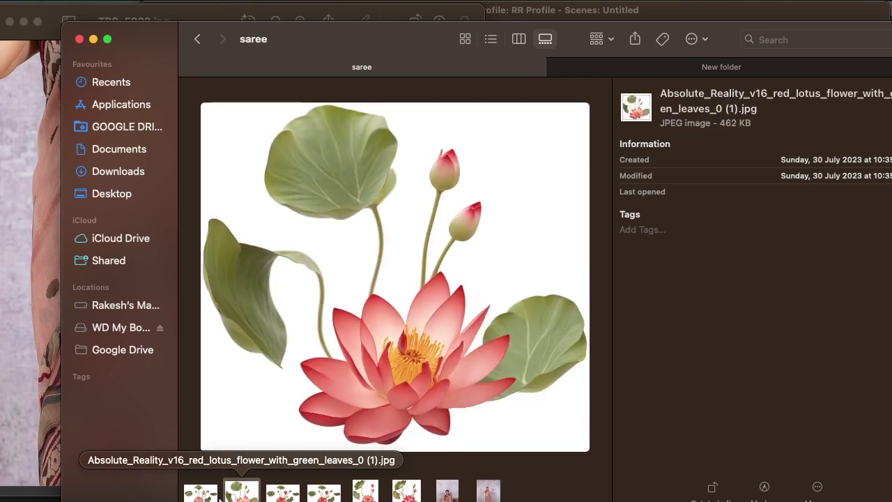
Browse the lotus and saree thumbnails, ending on the Absolute Reality red lotus, then return to Chrome
click(203, 493)
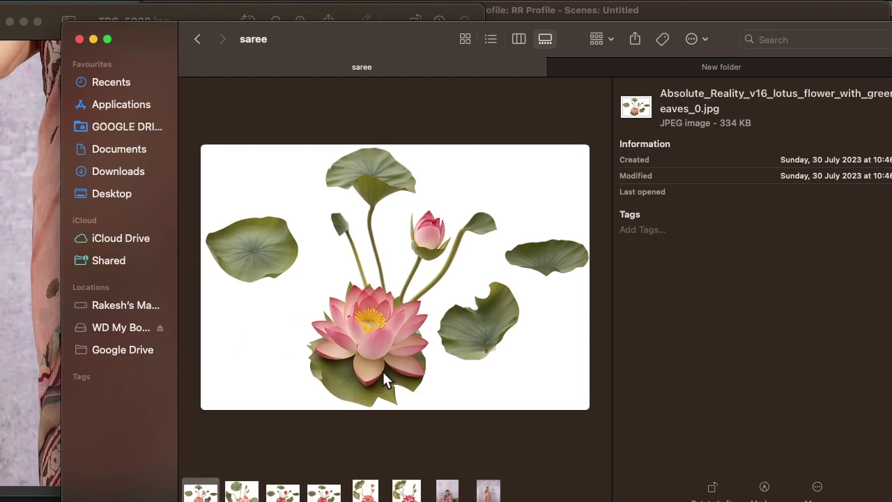
click(375, 495)
click(406, 494)
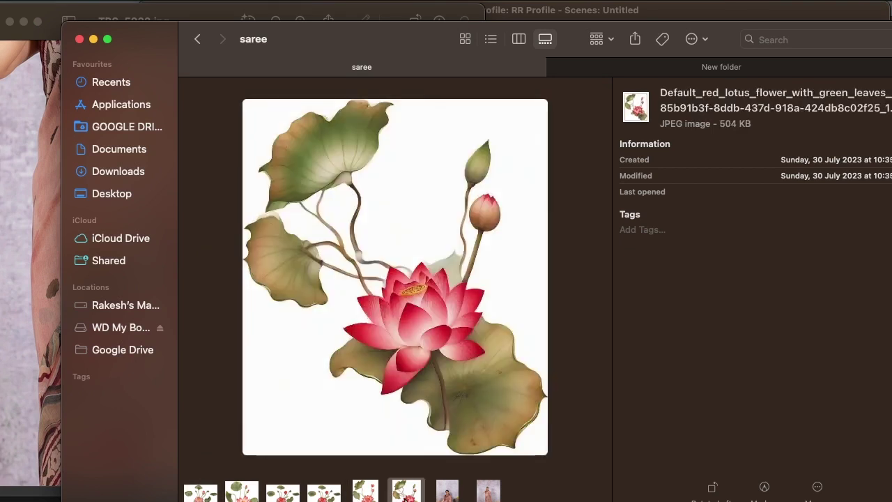
click(447, 494)
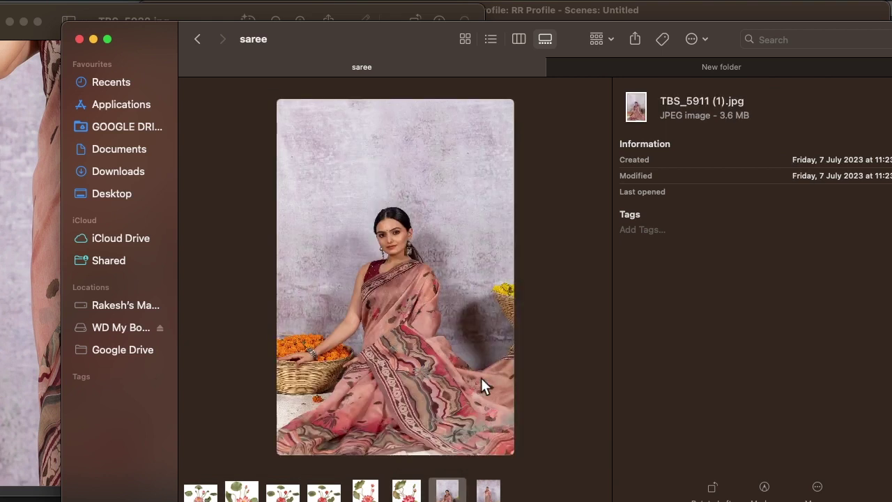
click(328, 497)
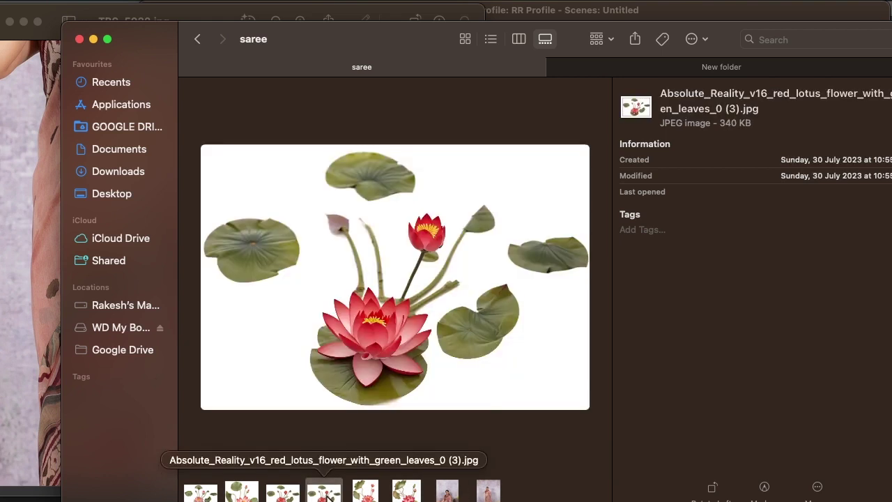
key(super+Tab)
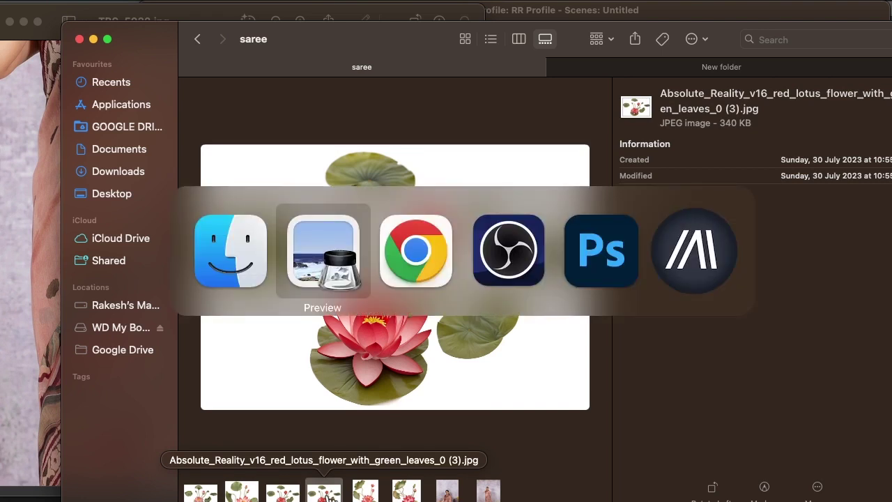
key(super+Tab)
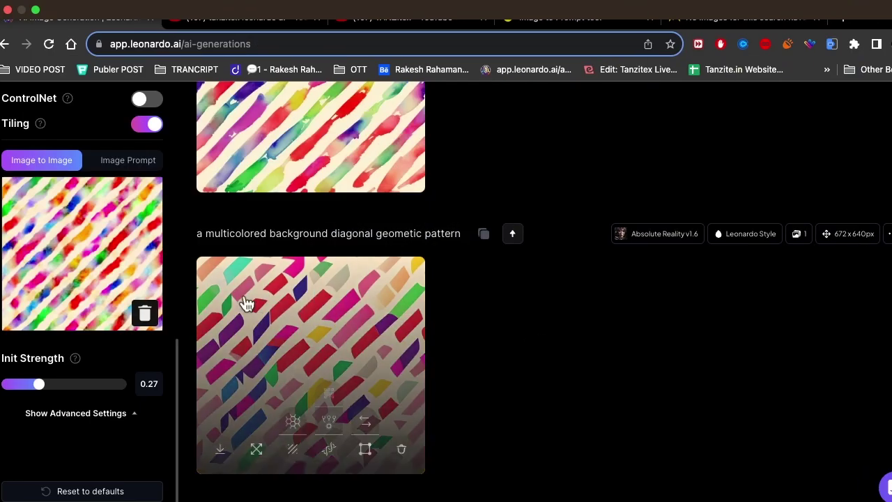
Load more previous generations at the bottom of the Personal Feed and scroll through them
scroll(548, 416, down, 5)
scroll(586, 460, down, 5)
scroll(588, 471, down, 3)
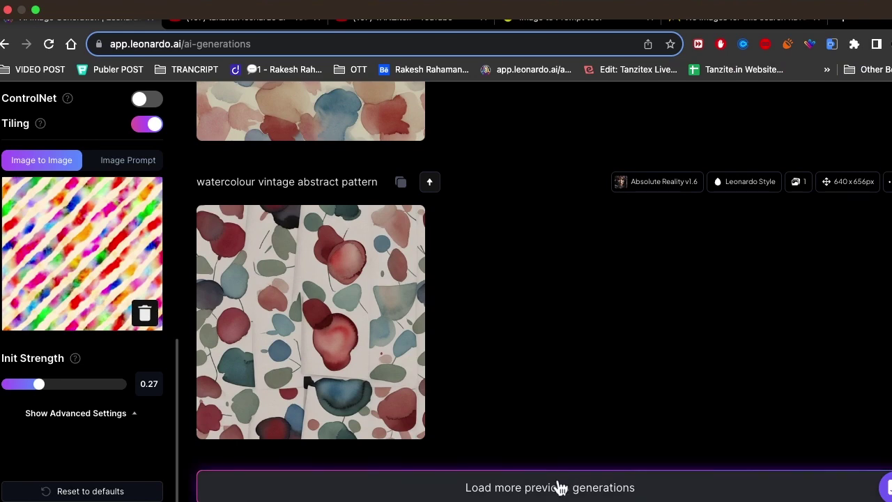
click(558, 486)
scroll(603, 368, down, 5)
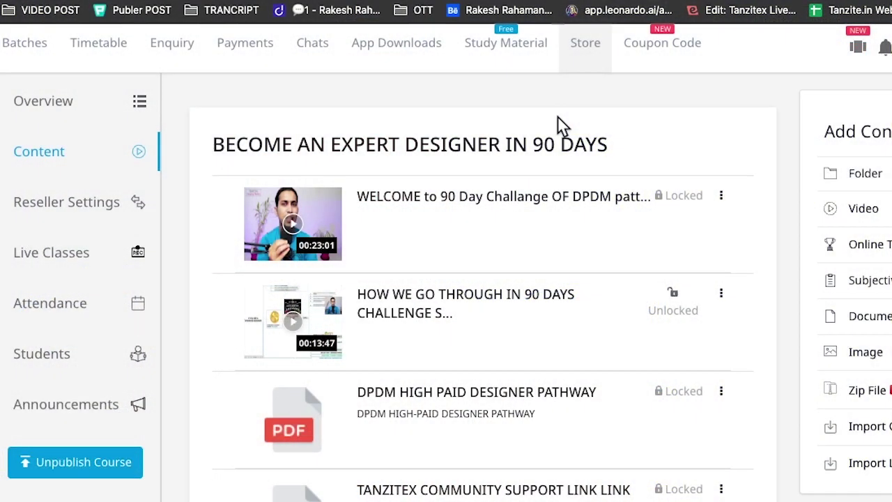
scroll(553, 168, down, 2)
scroll(552, 169, down, 3)
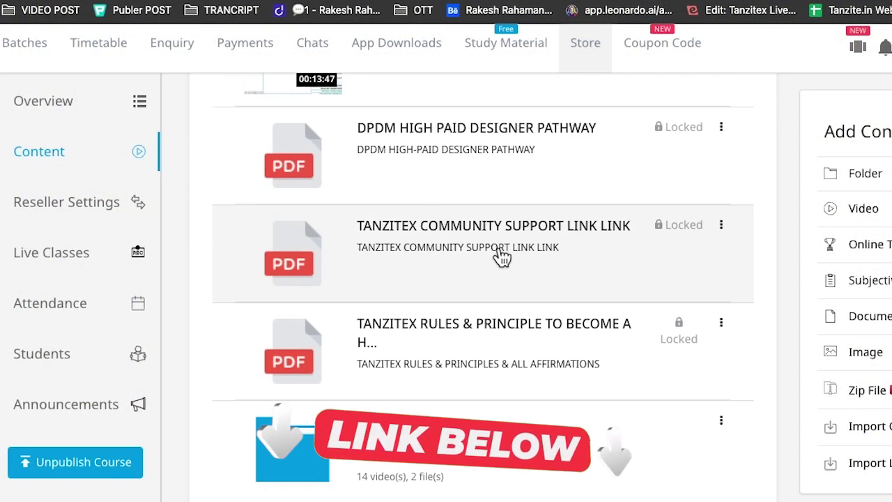
scroll(497, 255, down, 4)
scroll(508, 372, down, 1)
scroll(508, 378, down, 2)
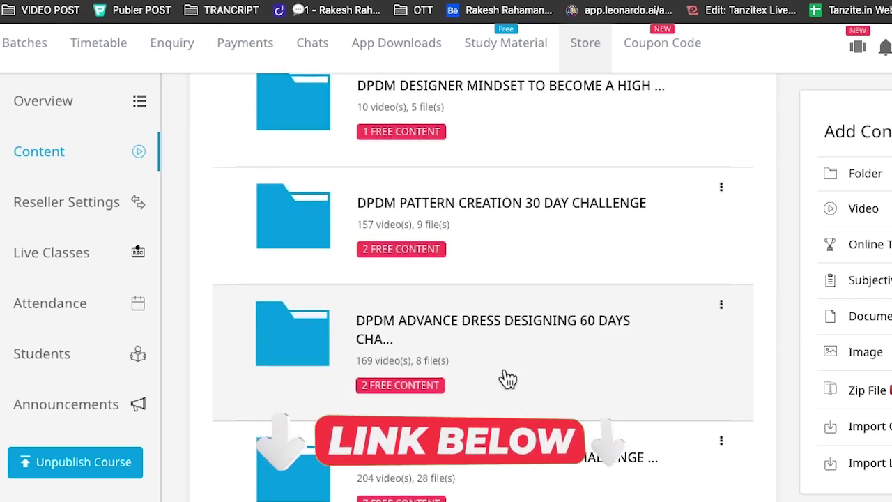
scroll(534, 177, down, 1)
scroll(390, 276, down, 3)
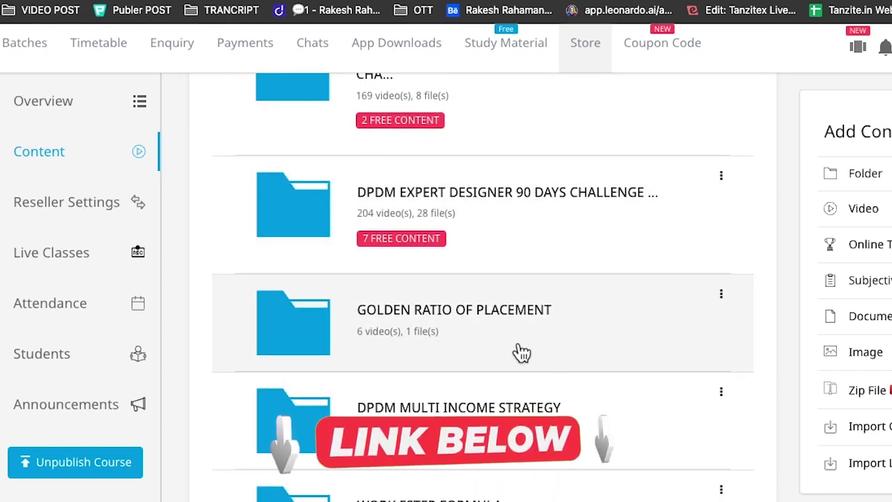
scroll(492, 231, down, 2)
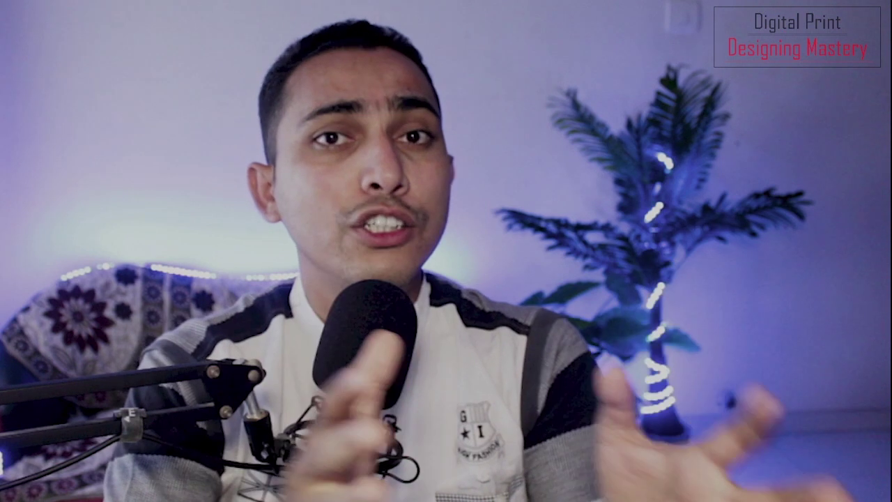